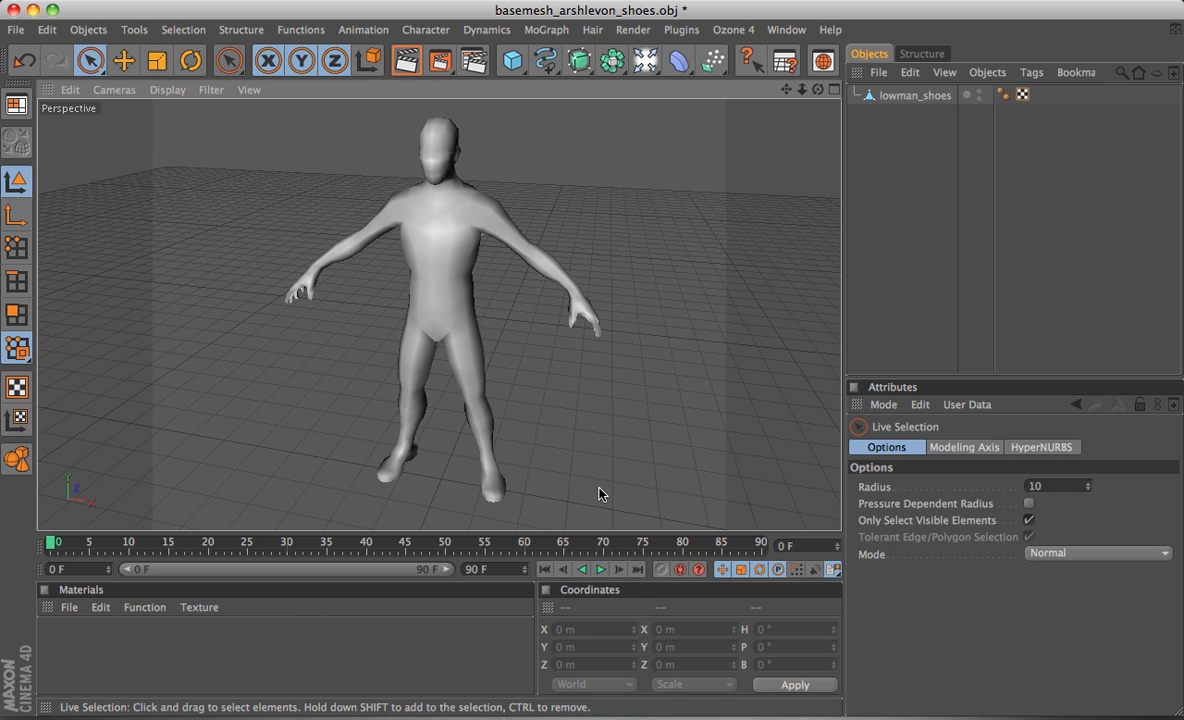
pyautogui.keyDown('alt'); pyautogui.moveTo(540, 451); pyautogui.dragTo(570, 459, button='middle'); pyautogui.keyUp('alt')
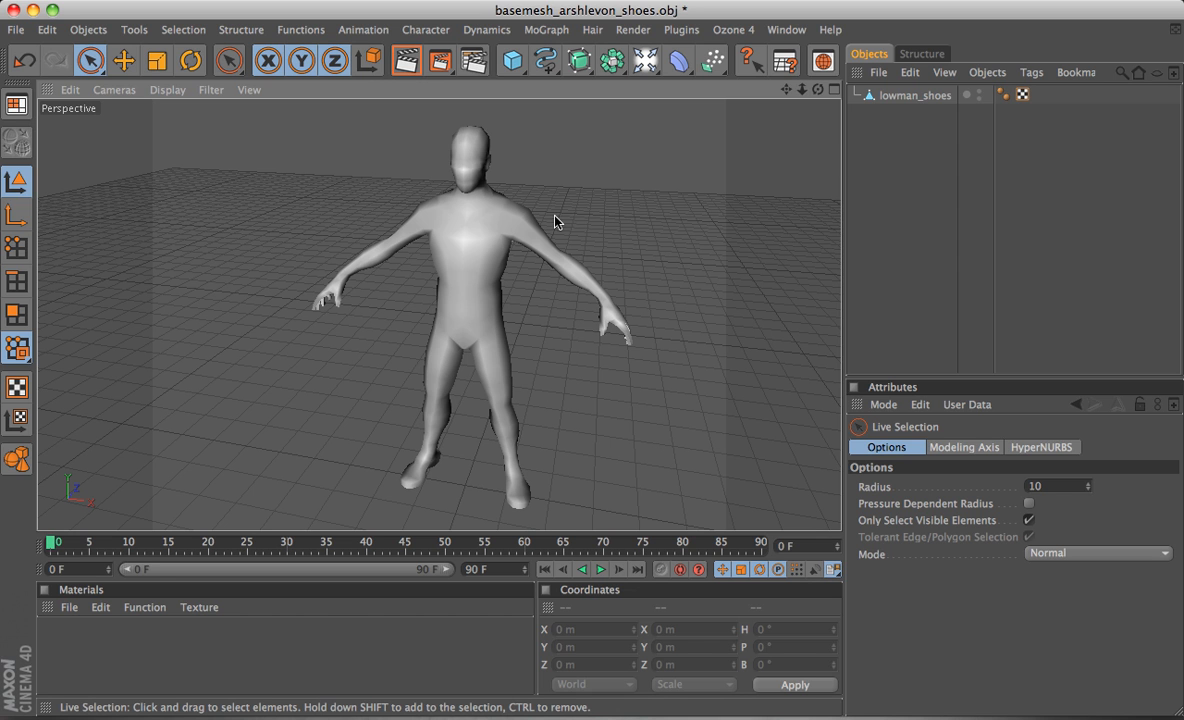
pyautogui.moveTo(504, 222)
pyautogui.keyDown('alt'); pyautogui.mouseDown()
pyautogui.moveTo(368, 218)
pyautogui.moveTo(503, 214)
pyautogui.mouseUp(); pyautogui.keyUp('alt')
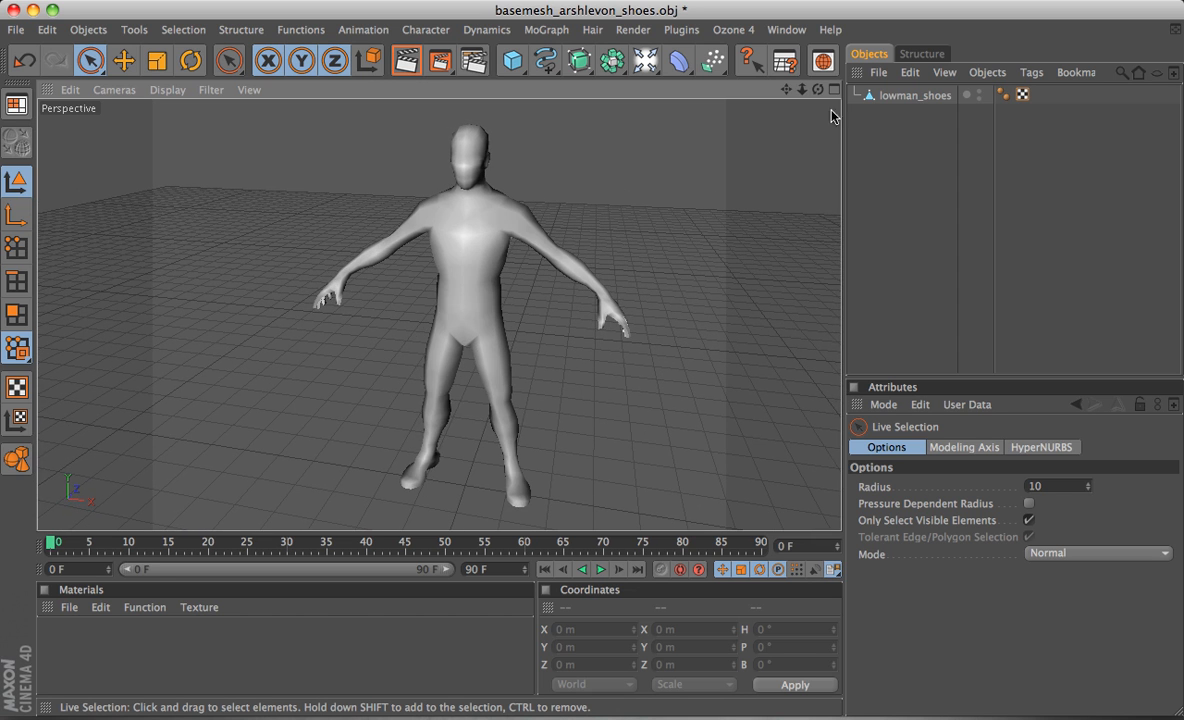
pyautogui.click(494, 220)
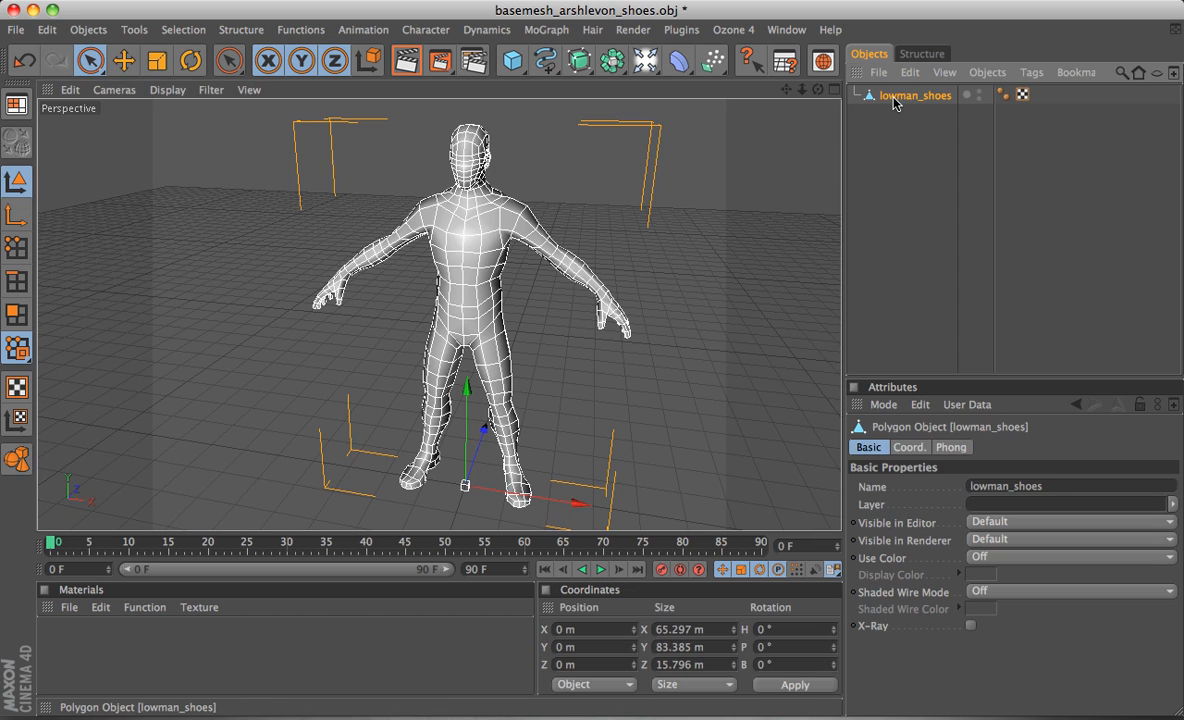
pyautogui.click(753, 321)
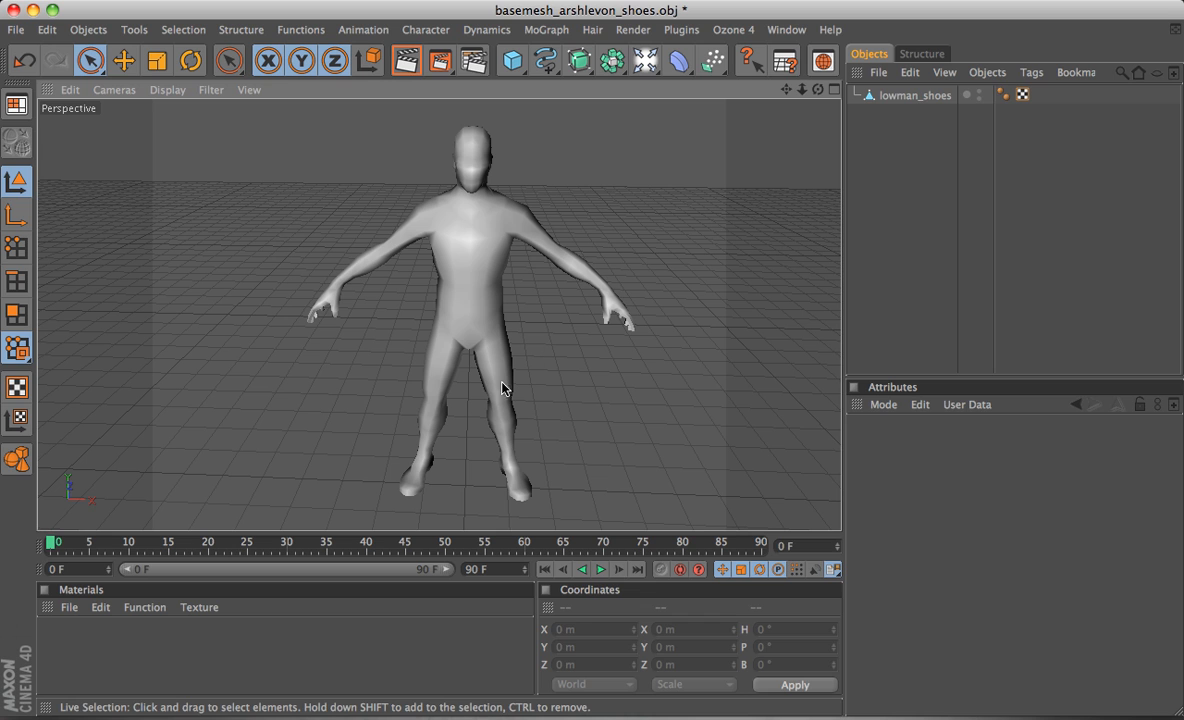
# Switch the interface to the Modeling layout.
pyautogui.click(17, 108)
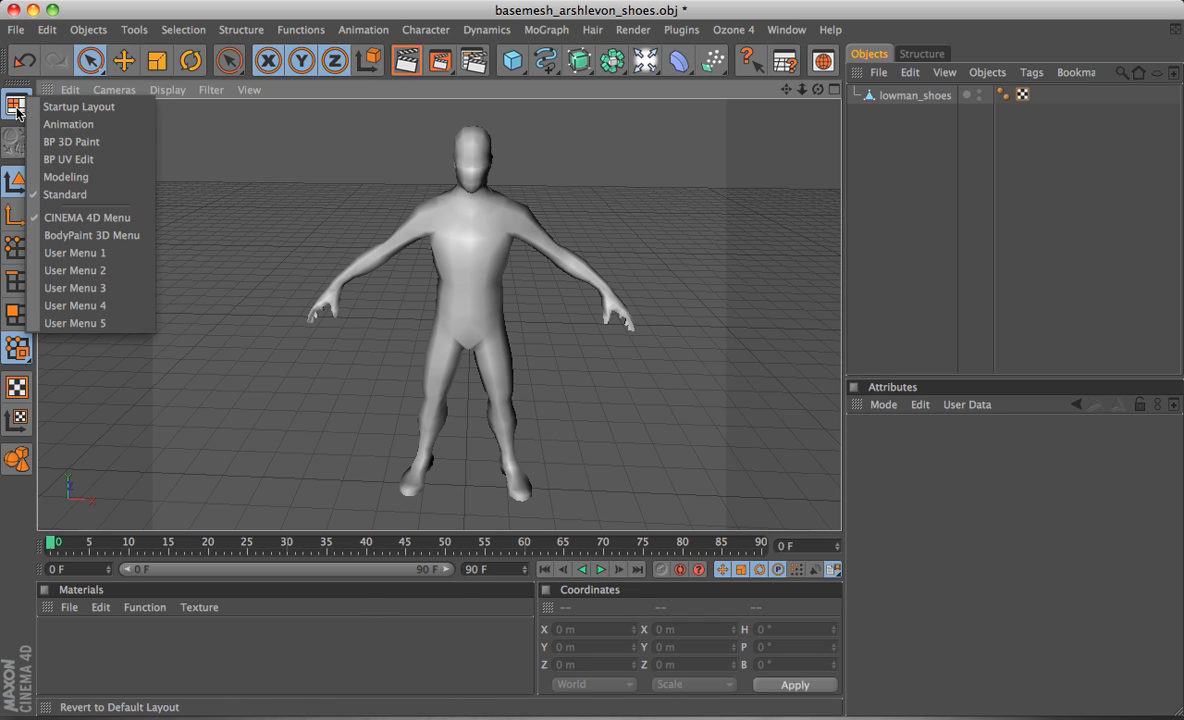
pyautogui.click(66, 177)
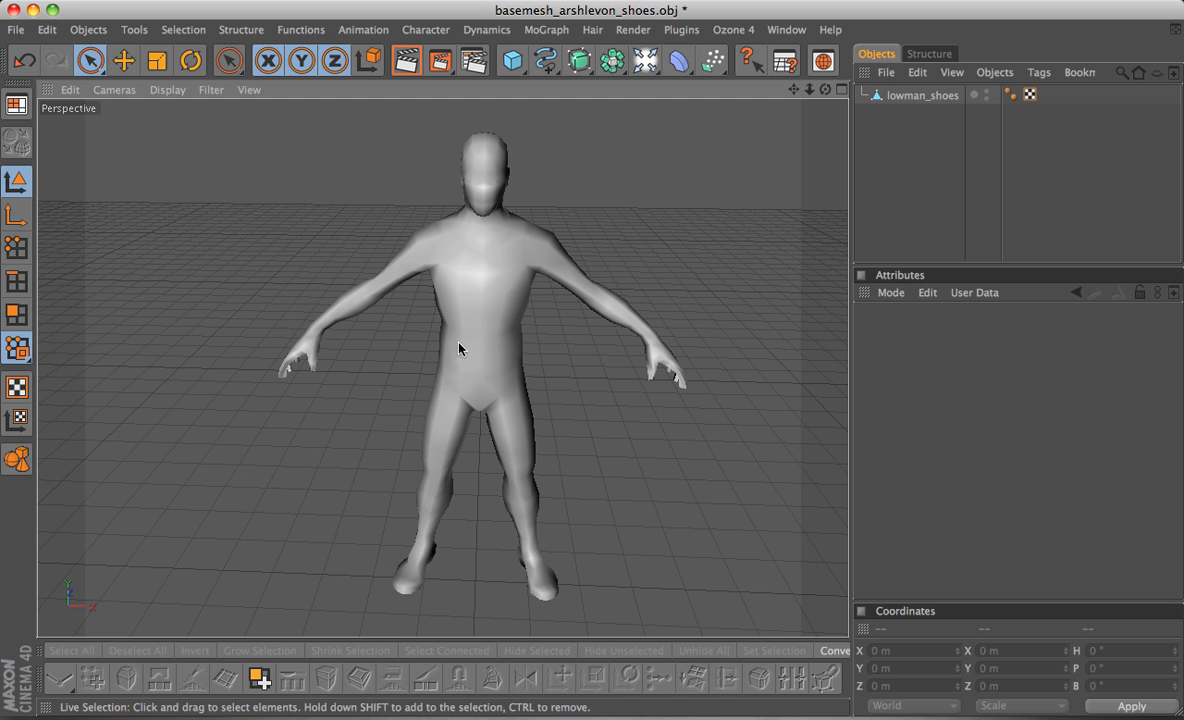
# Draw a three-joint test chain with the Joint tool in the empty space beside the figure in the perspective view.
pyautogui.keyDown('alt'); pyautogui.moveTo(358, 413); pyautogui.dragTo(355, 368); pyautogui.keyUp('alt')
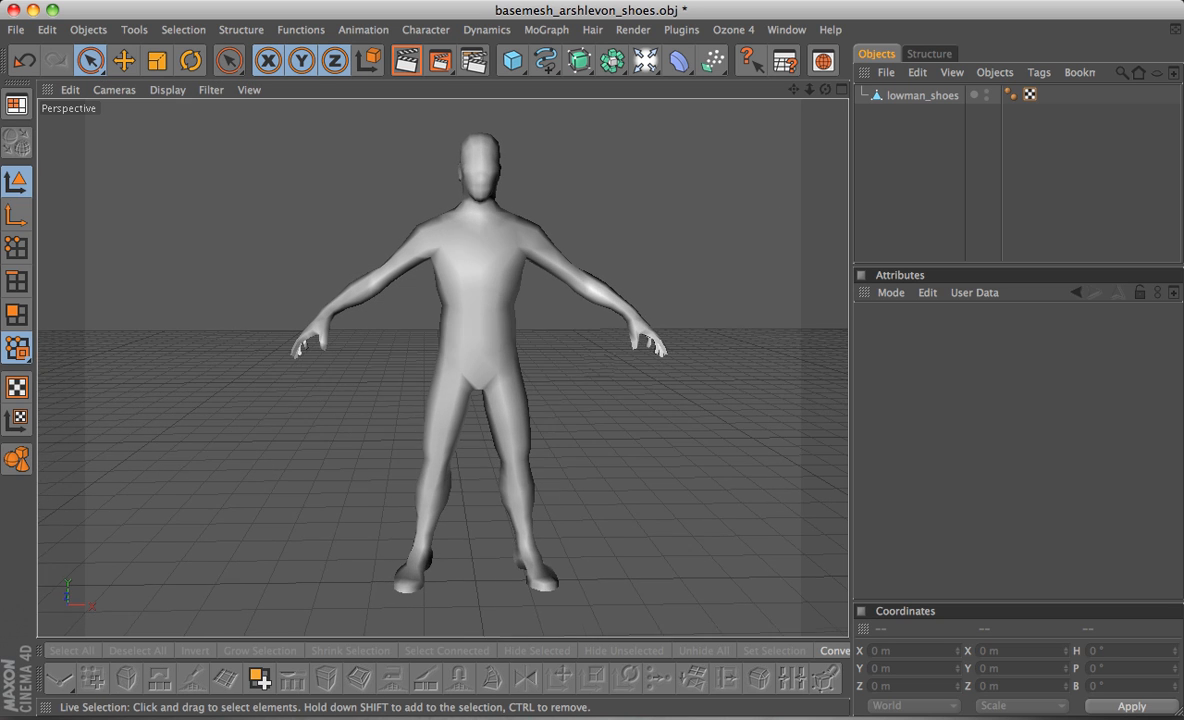
pyautogui.keyDown('alt'); pyautogui.moveTo(486, 391); pyautogui.dragTo(436, 399, button='middle'); pyautogui.keyUp('alt')
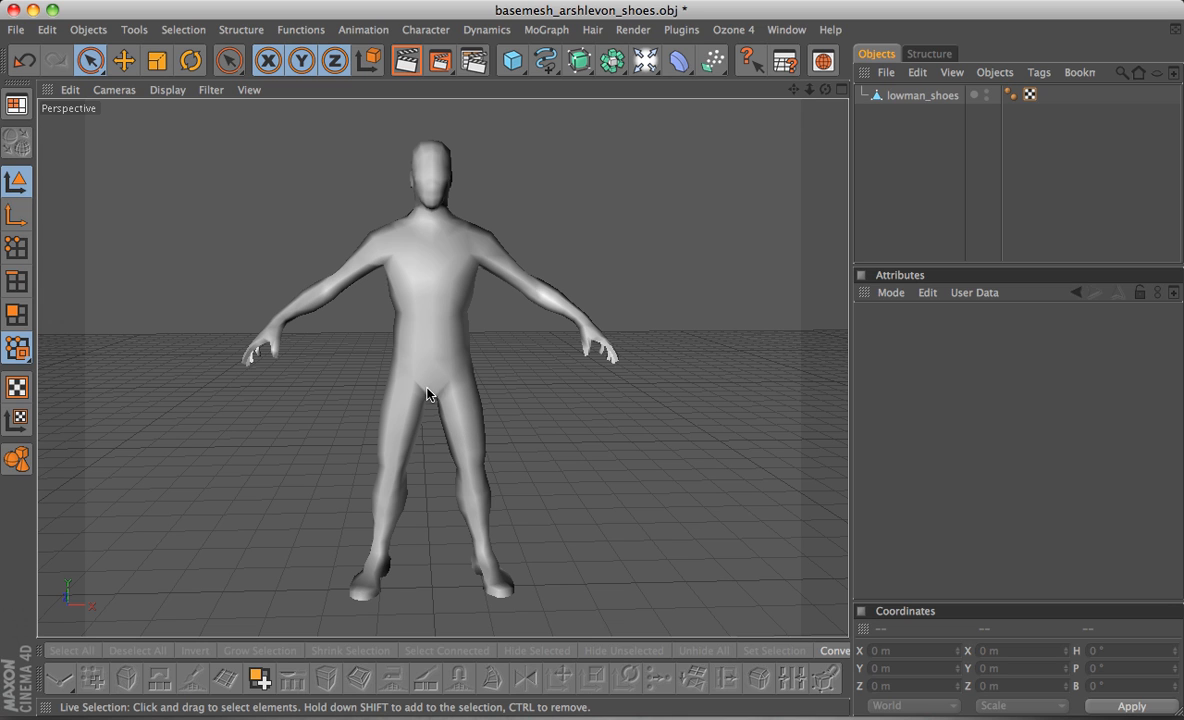
pyautogui.click(425, 29)
pyautogui.click(451, 325)
pyautogui.keyDown('ctrl'); pyautogui.click(562, 513); pyautogui.keyUp('ctrl')
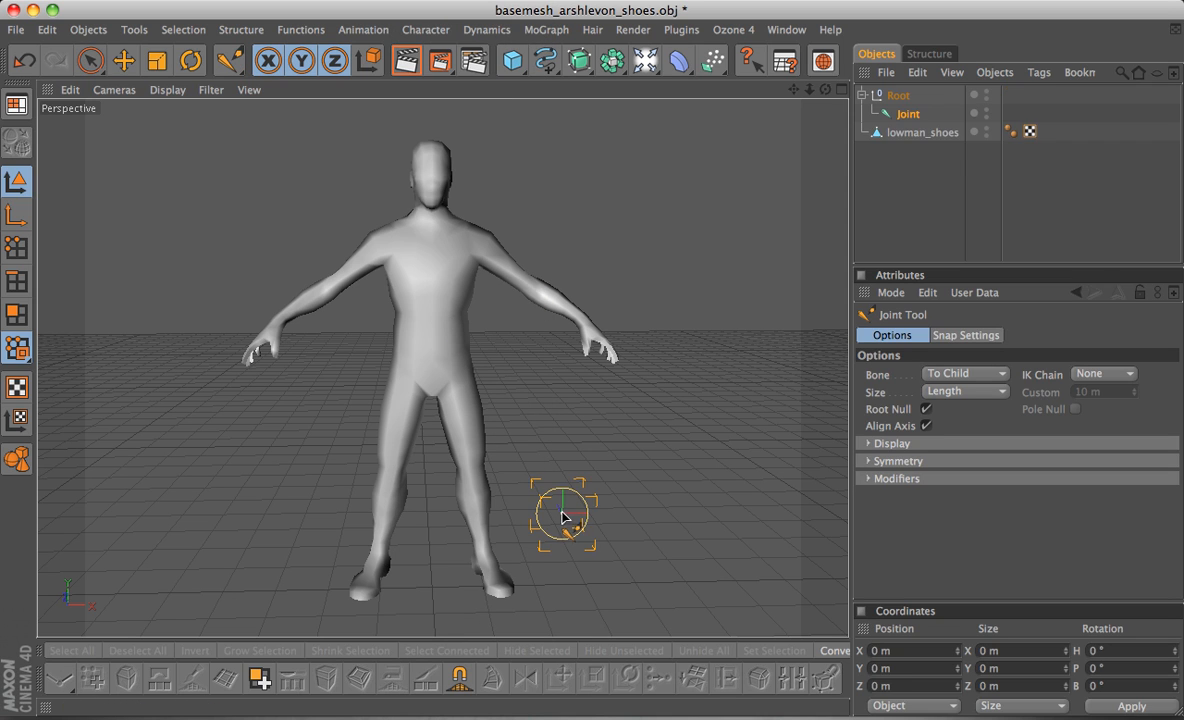
pyautogui.keyDown('ctrl'); pyautogui.click(518, 309); pyautogui.keyUp('ctrl')
pyautogui.keyDown('ctrl'); pyautogui.click(600, 196); pyautogui.keyUp('ctrl')
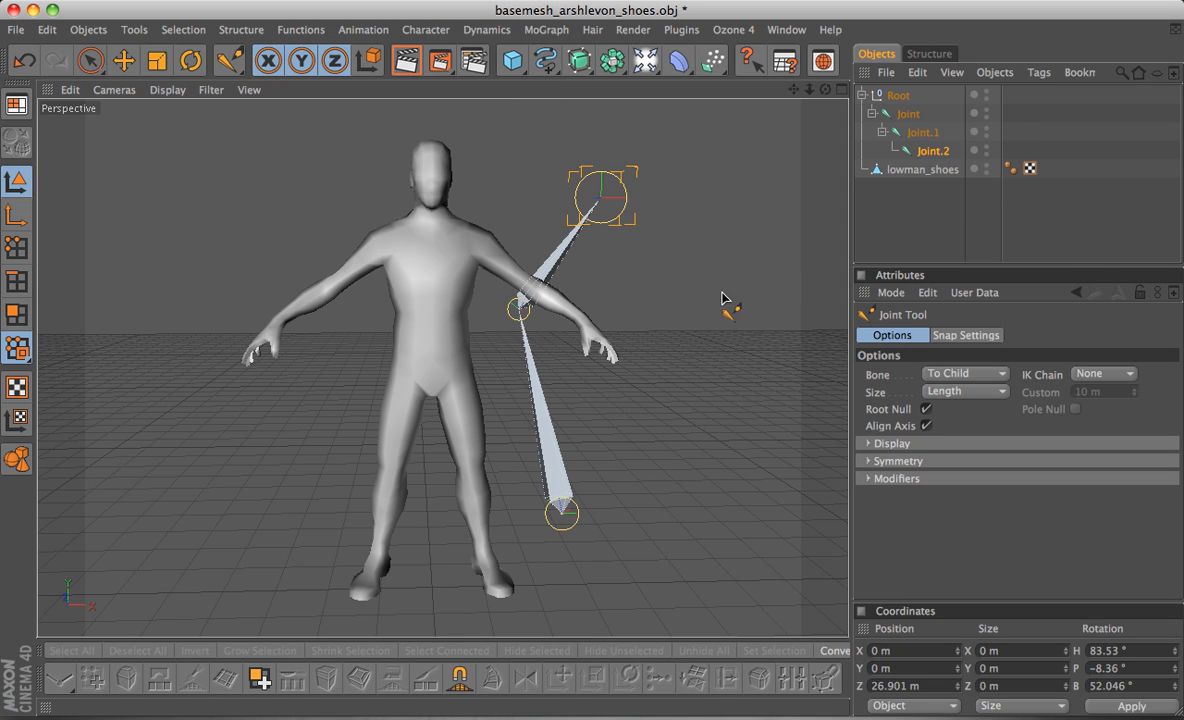
# Move the test chain's base joint sideways along X and delete the whole Root hierarchy.
pyautogui.click(91, 62)
pyautogui.click(568, 520)
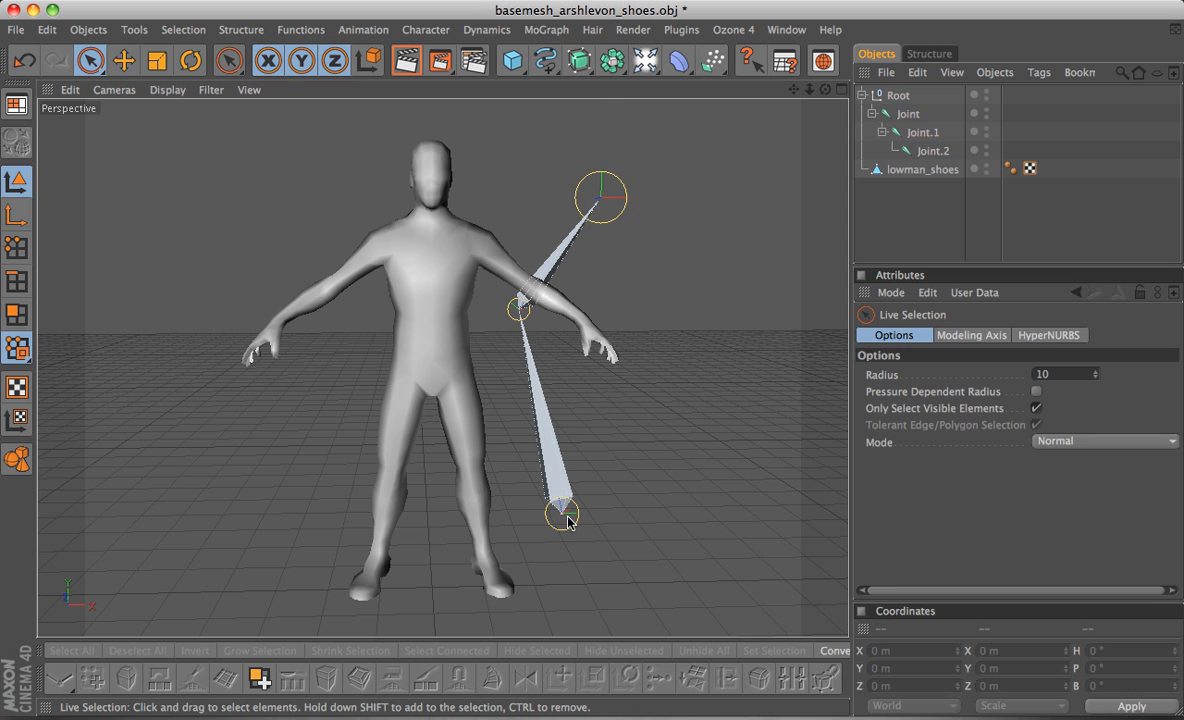
pyautogui.click(562, 511)
pyautogui.moveTo(578, 514); pyautogui.dragTo(616, 511)
pyautogui.click(889, 96)
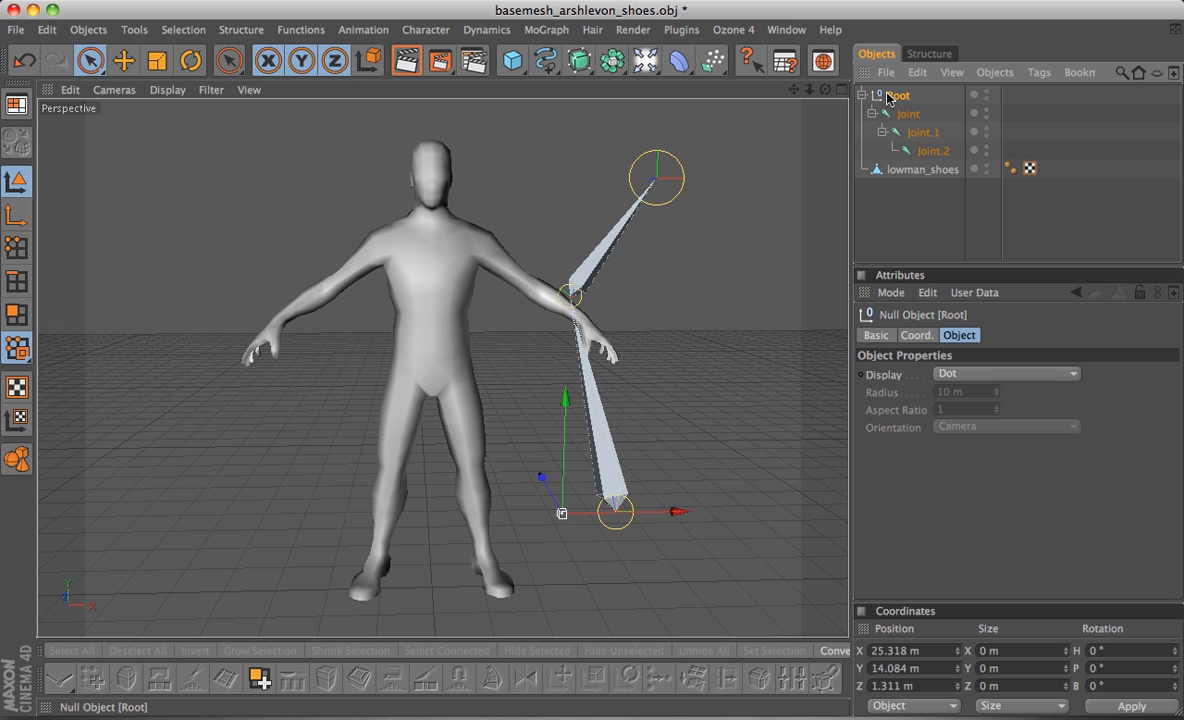
pyautogui.press('Delete')
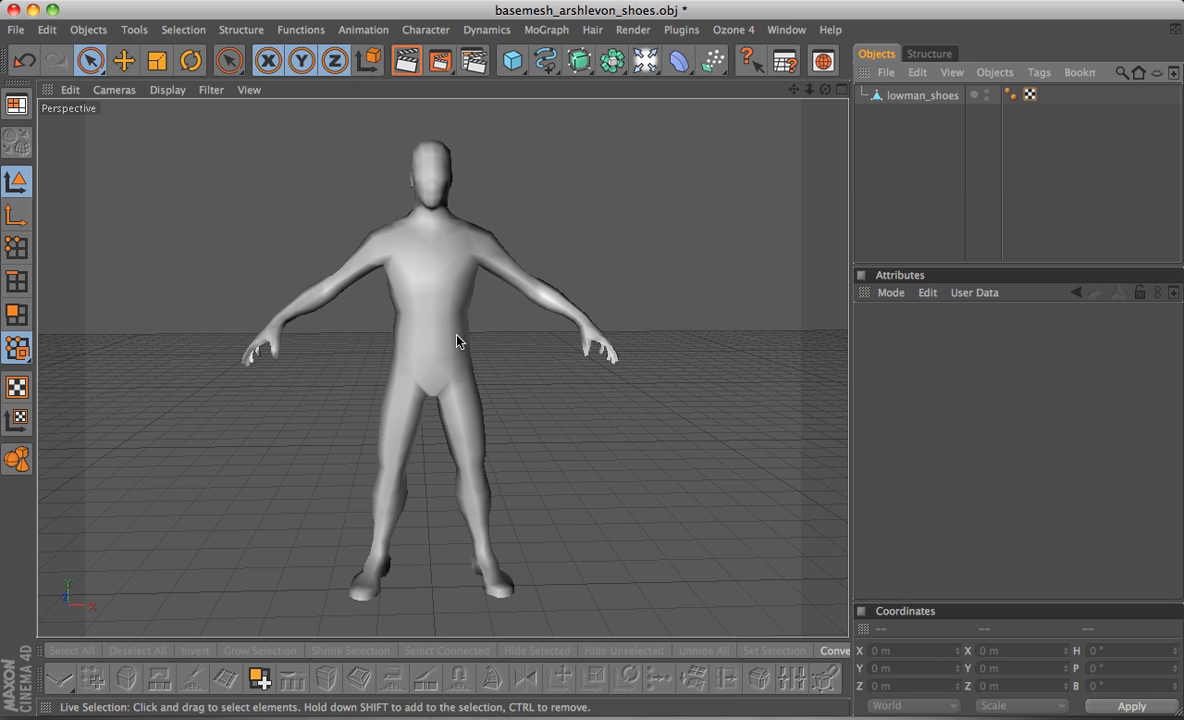
pyautogui.keyDown('alt'); pyautogui.moveTo(457, 342); pyautogui.dragTo(436, 392); pyautogui.keyUp('alt')
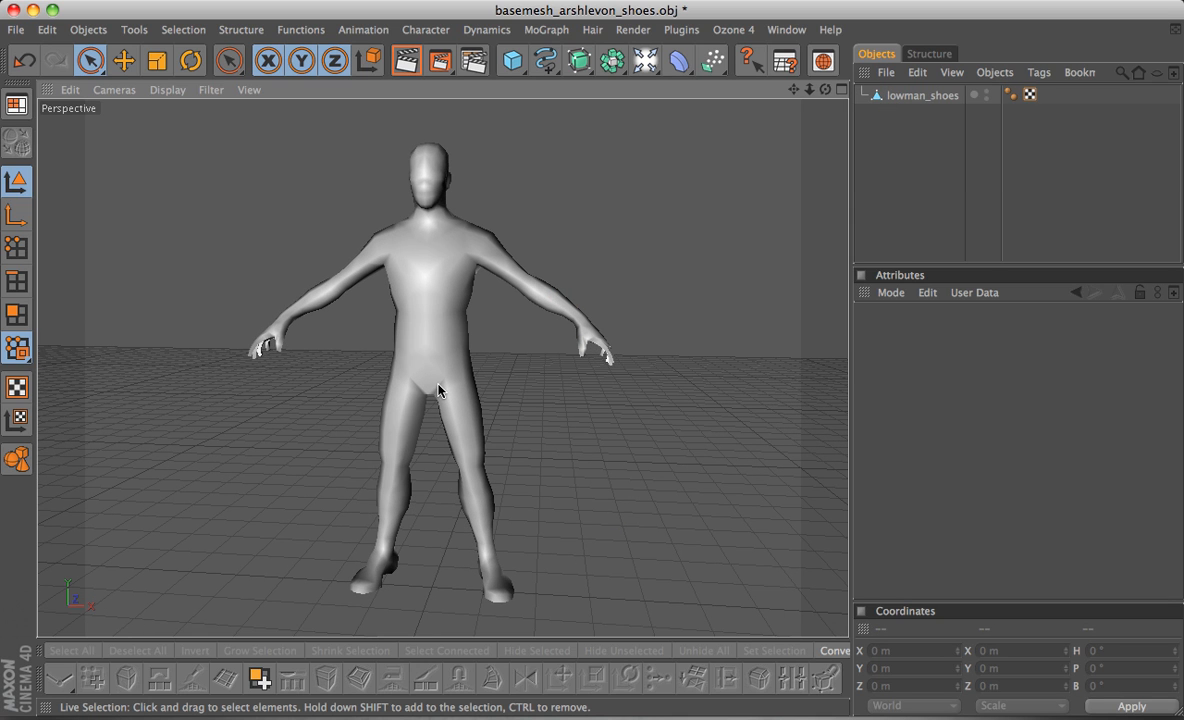
pyautogui.keyDown('alt'); pyautogui.moveTo(438, 385); pyautogui.dragTo(439, 385); pyautogui.keyUp('alt')
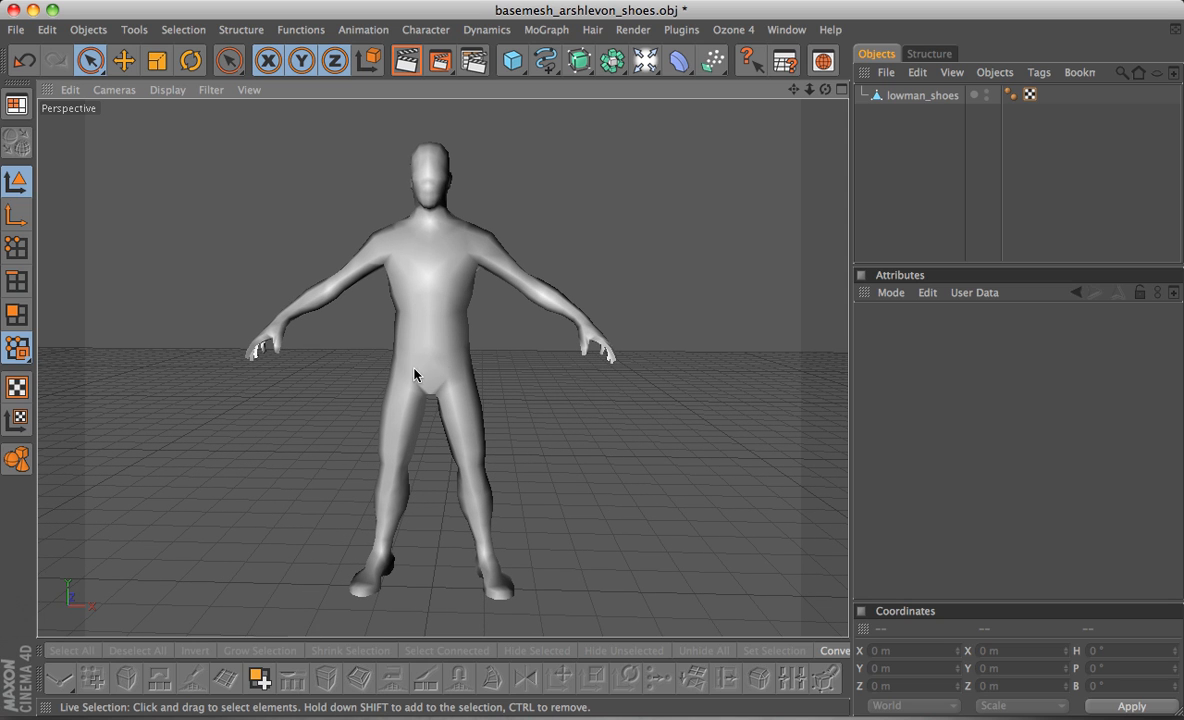
pyautogui.moveTo(414, 374)
pyautogui.keyDown('alt'); pyautogui.mouseDown()
pyautogui.moveTo(405, 368)
pyautogui.moveTo(441, 362)
pyautogui.moveTo(414, 382)
pyautogui.mouseUp(); pyautogui.keyUp('alt')
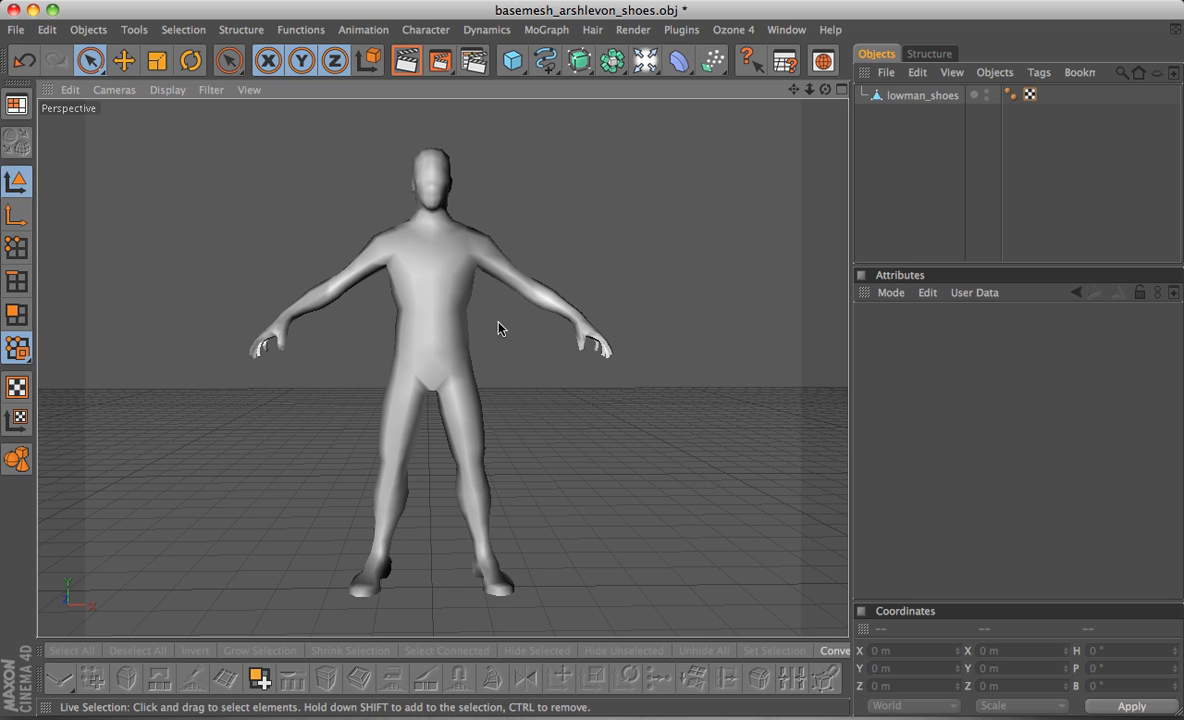
# Maximize the Front view and frame the figure's torso and arms in it.
pyautogui.middleClick(564, 394)
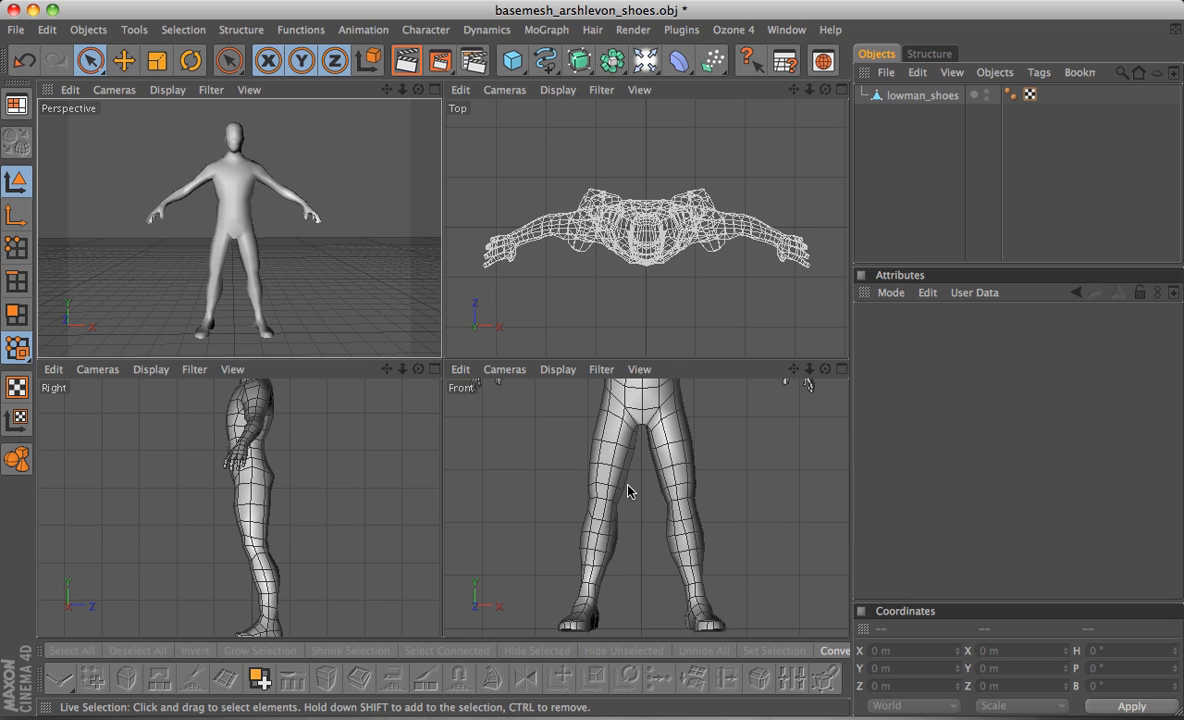
pyautogui.middleClick(666, 500)
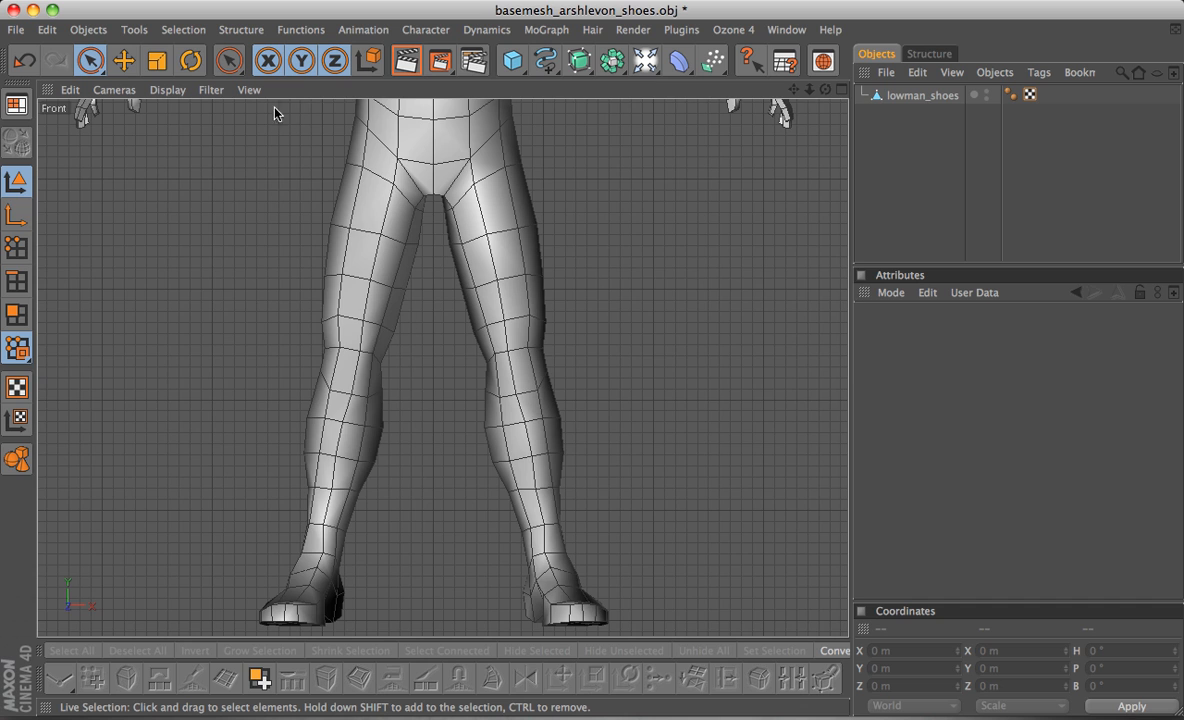
pyautogui.click(158, 89)
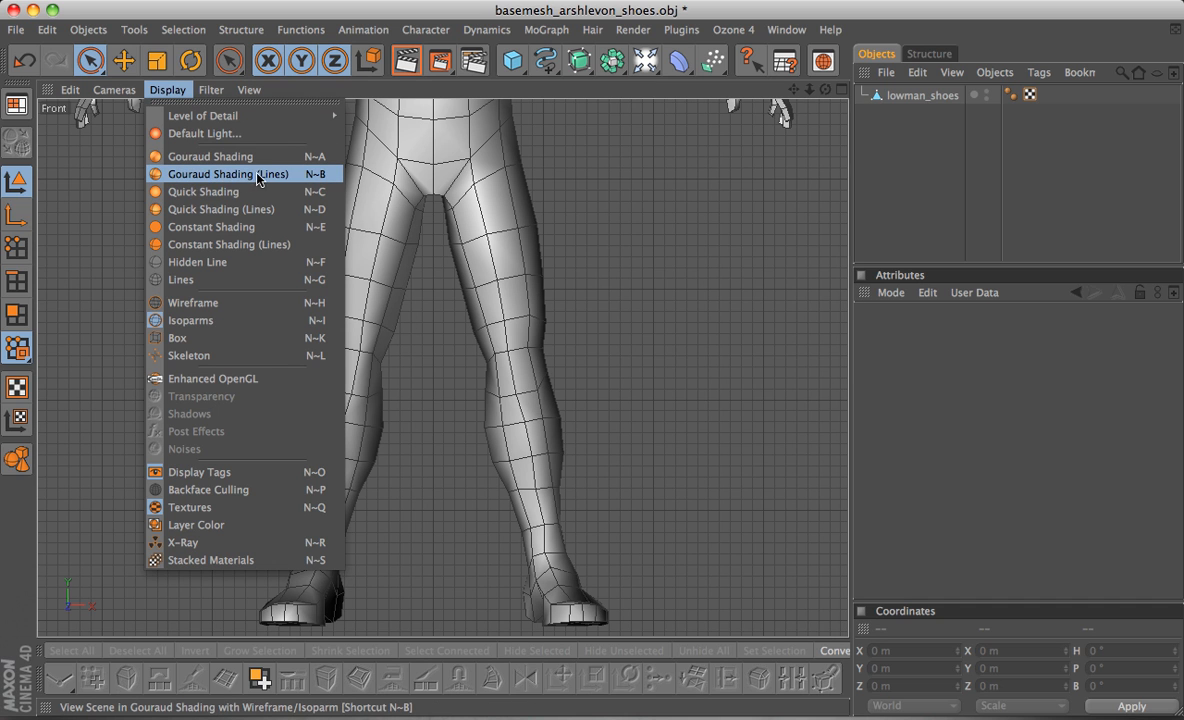
pyautogui.click(169, 92)
pyautogui.moveTo(383, 176)
pyautogui.keyDown('alt'); pyautogui.mouseDown(button='middle')
pyautogui.moveTo(411, 467)
pyautogui.moveTo(403, 586)
pyautogui.moveTo(398, 456)
pyautogui.mouseUp(button='middle'); pyautogui.keyUp('alt')
pyautogui.scroll(-10, 468, 210)
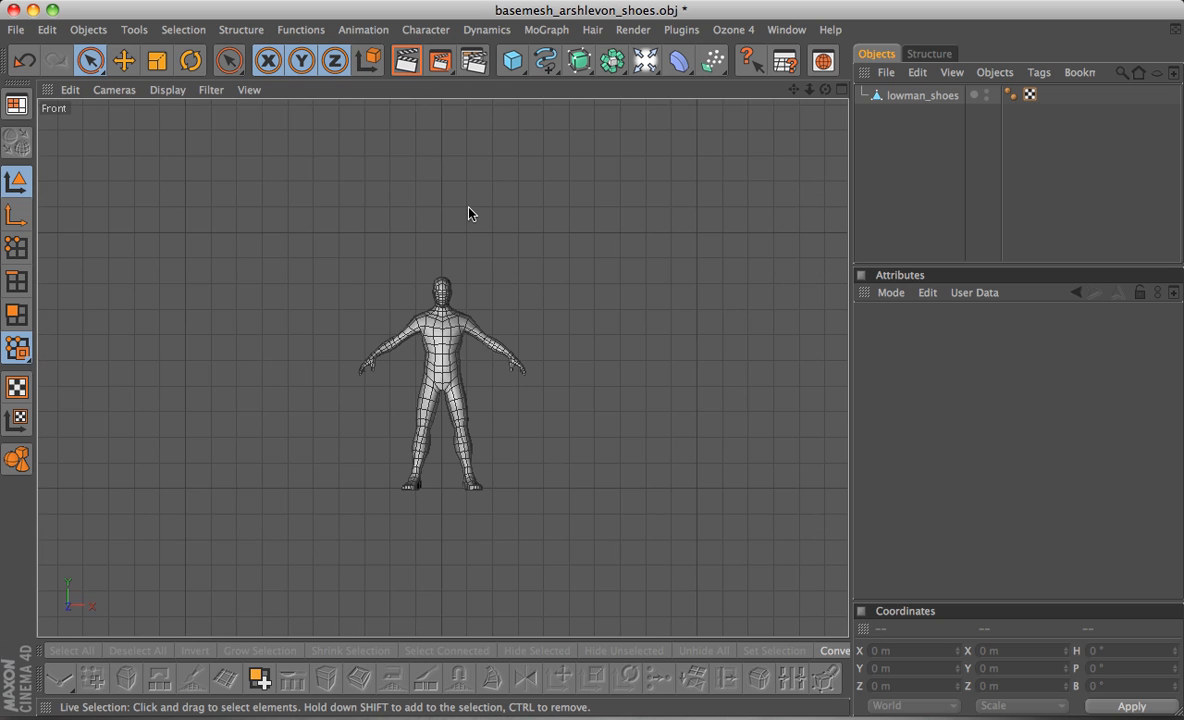
pyautogui.scroll(5, 469, 212)
pyautogui.scroll(5, 505, 404)
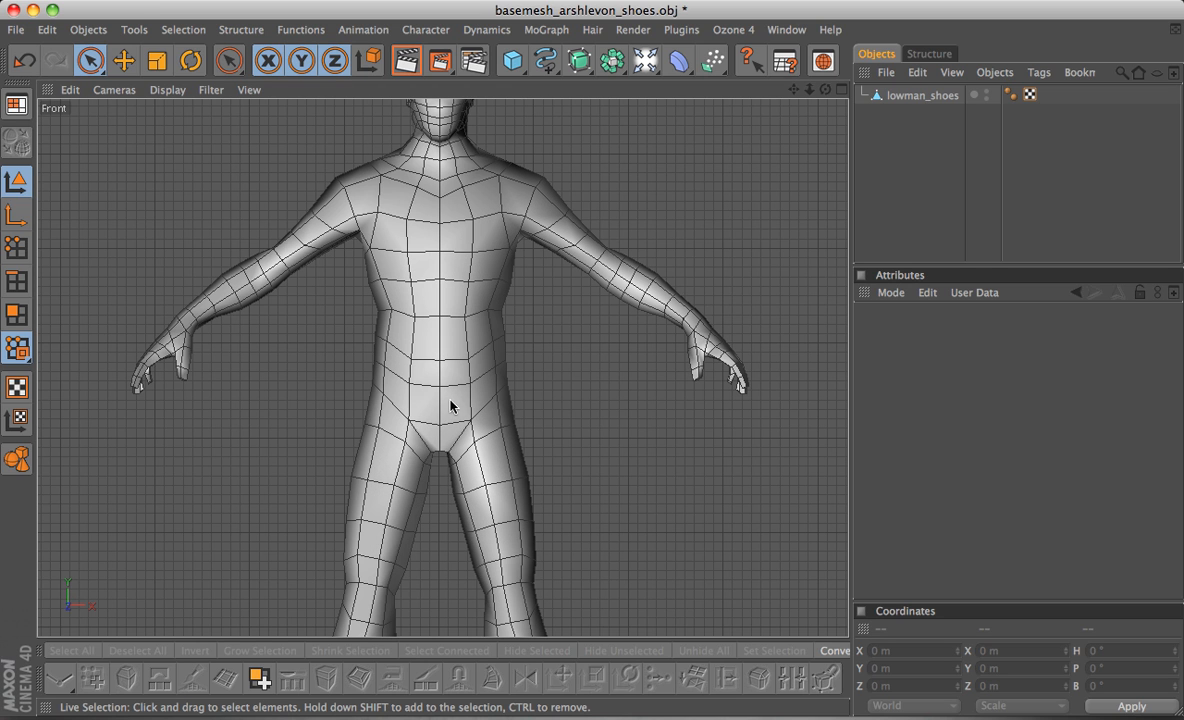
# Activate the Joint tool and show its modifier settings, keeping the Default modifier at Move.
pyautogui.click(425, 29)
pyautogui.click(450, 328)
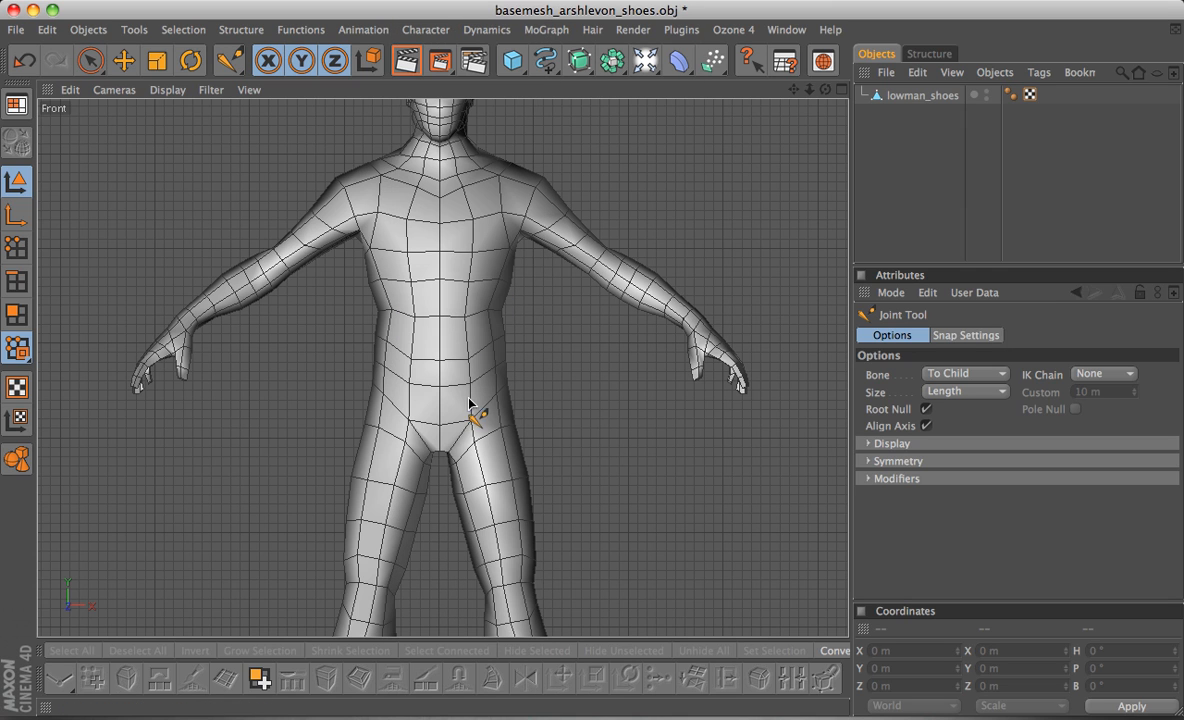
pyautogui.click(894, 480)
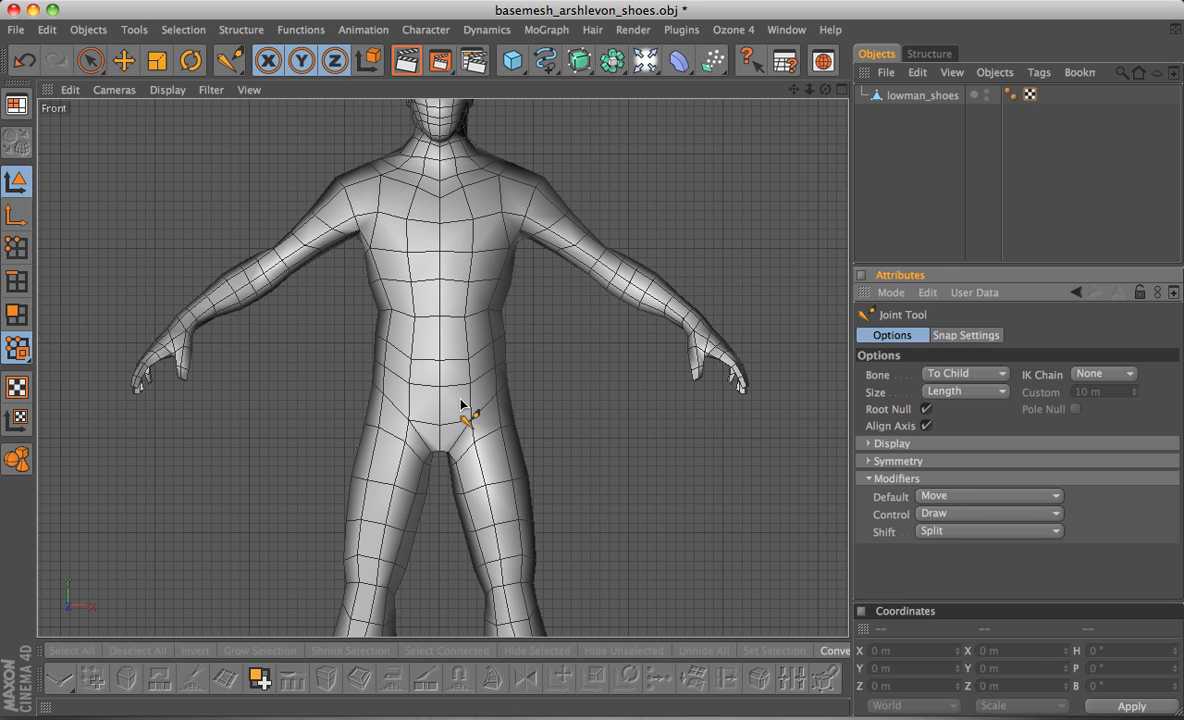
pyautogui.click(970, 496)
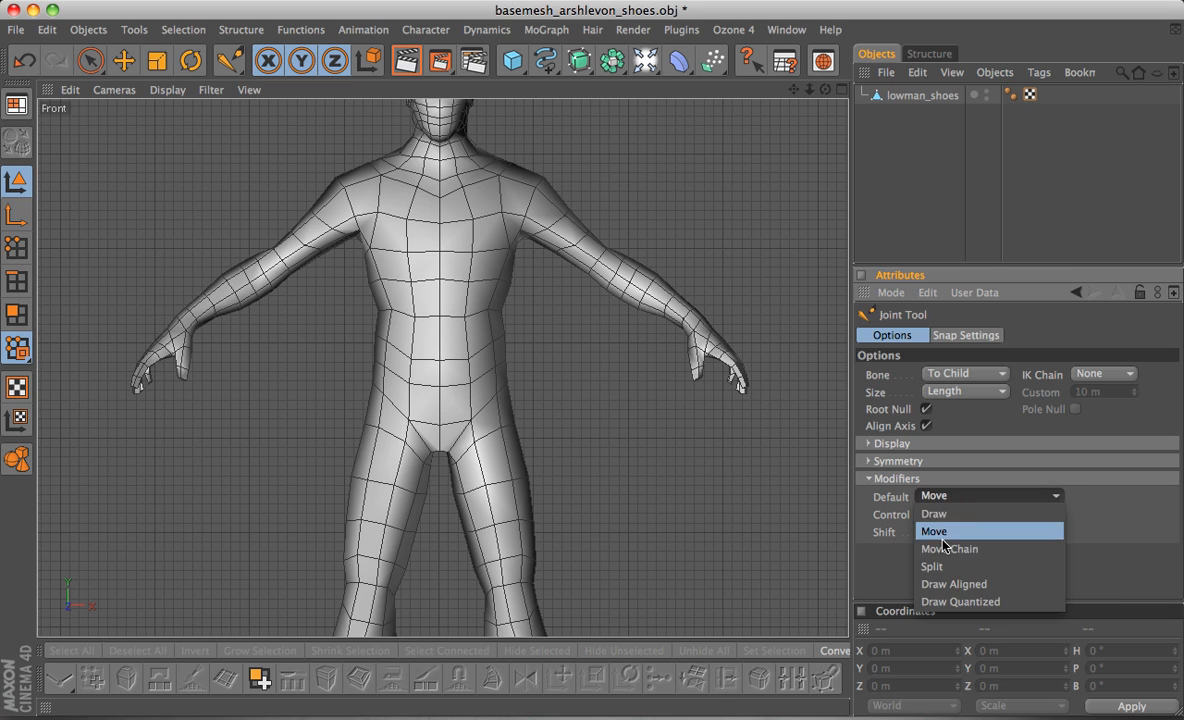
pyautogui.click(940, 497)
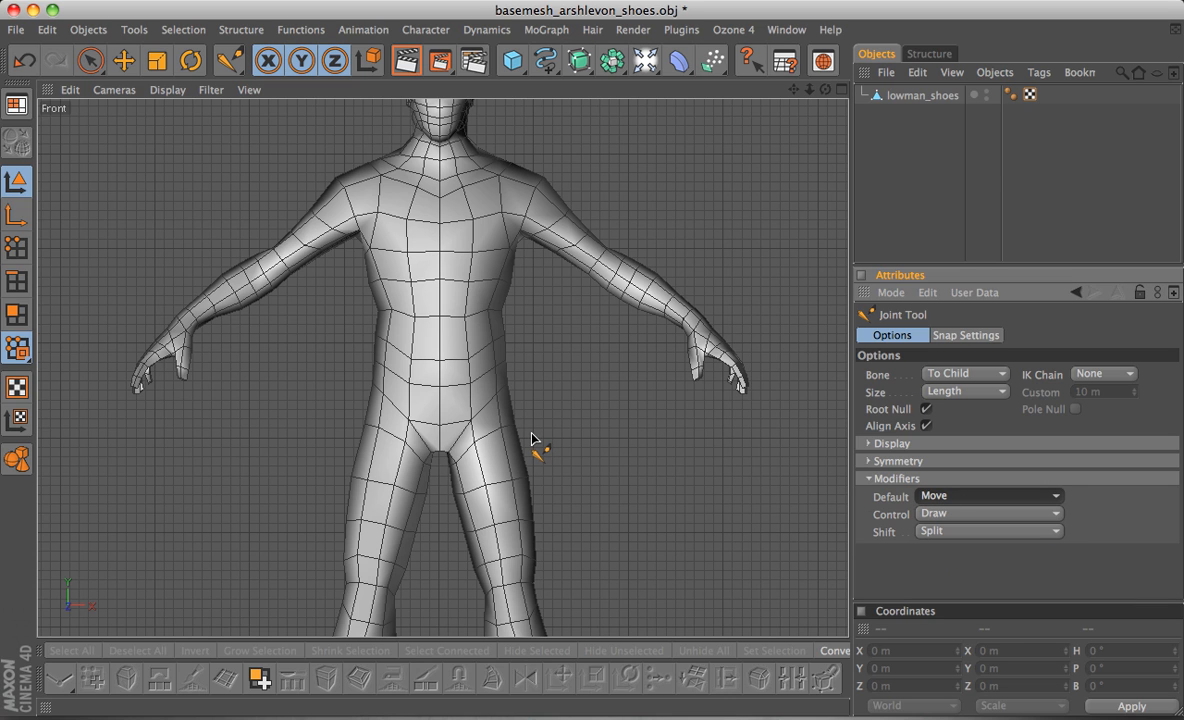
# Draw five joints up the body's centre line from pelvis to upper chest, and check the chain with the lowman_shoes mesh temporarily hidden.
pyautogui.keyDown('ctrl'); pyautogui.click(440, 420); pyautogui.keyUp('ctrl')
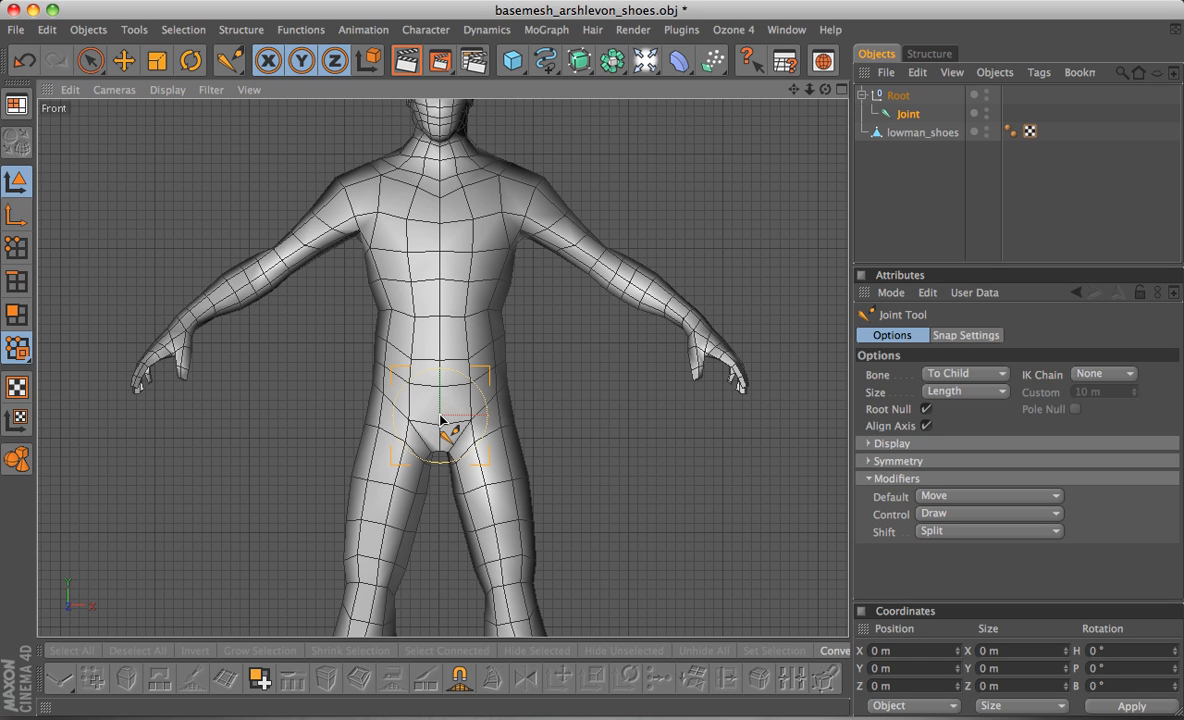
pyautogui.keyDown('ctrl'); pyautogui.click(440, 361); pyautogui.keyUp('ctrl')
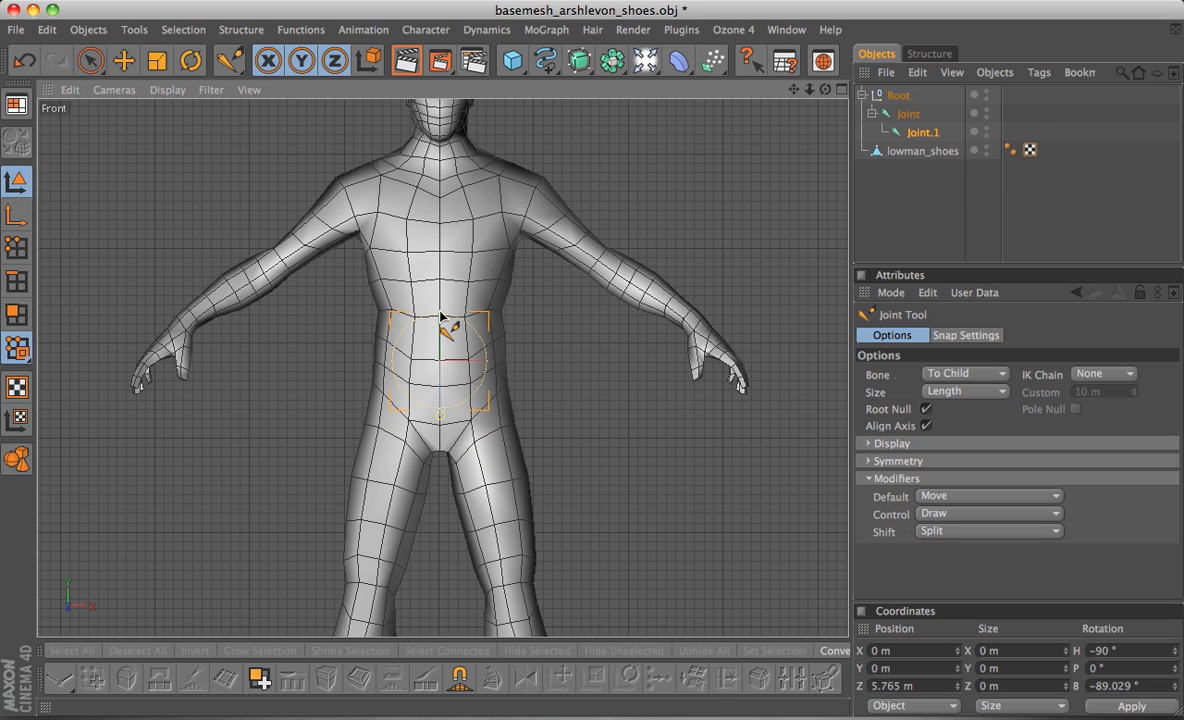
pyautogui.keyDown('ctrl'); pyautogui.click(440, 312); pyautogui.keyUp('ctrl')
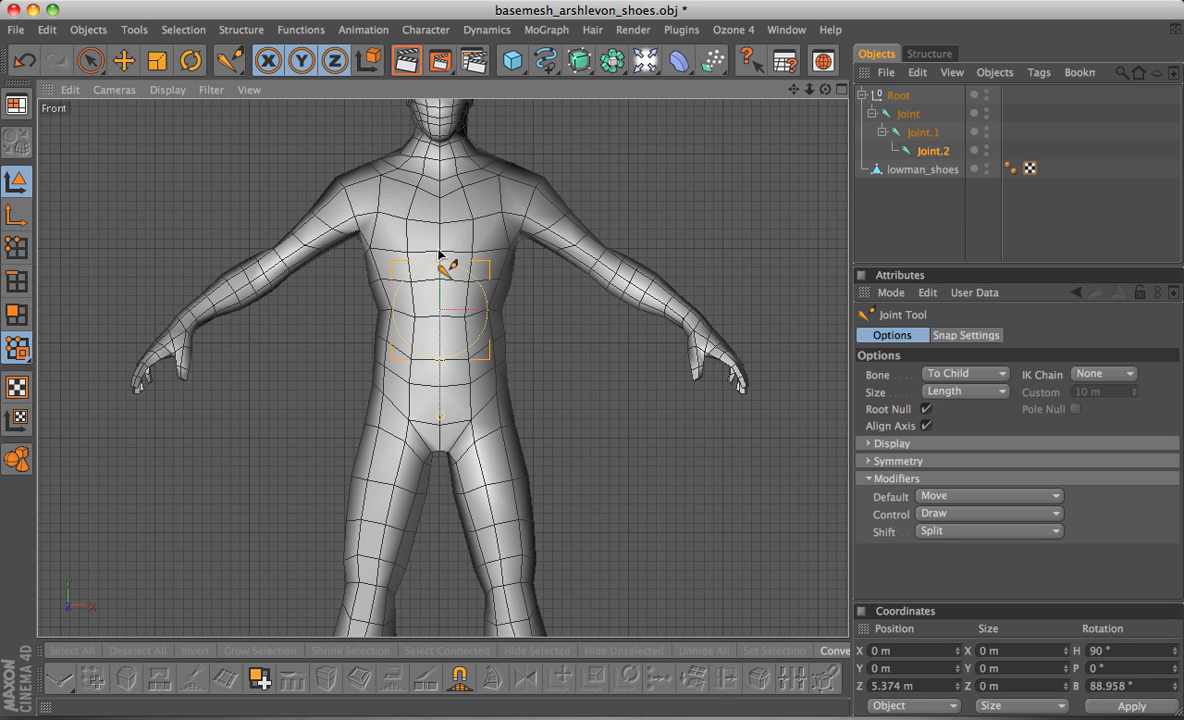
pyautogui.keyDown('ctrl'); pyautogui.click(440, 249); pyautogui.keyUp('ctrl')
pyautogui.keyDown('ctrl'); pyautogui.click(440, 207); pyautogui.keyUp('ctrl')
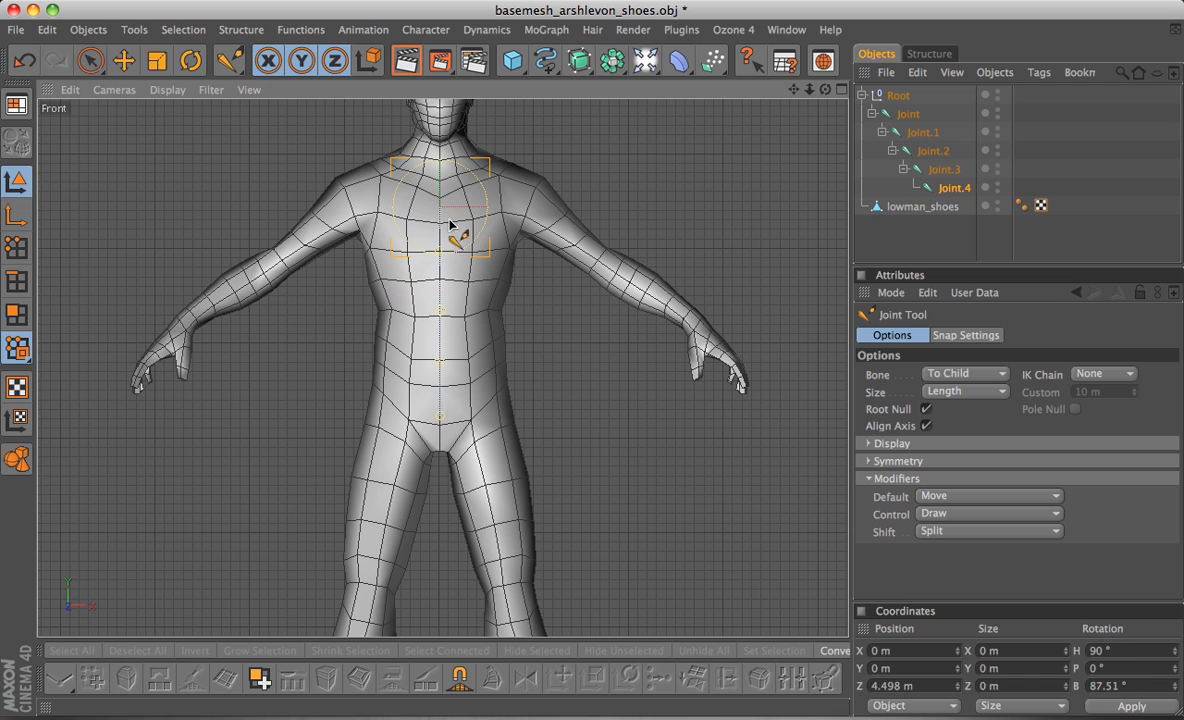
pyautogui.click(998, 201)
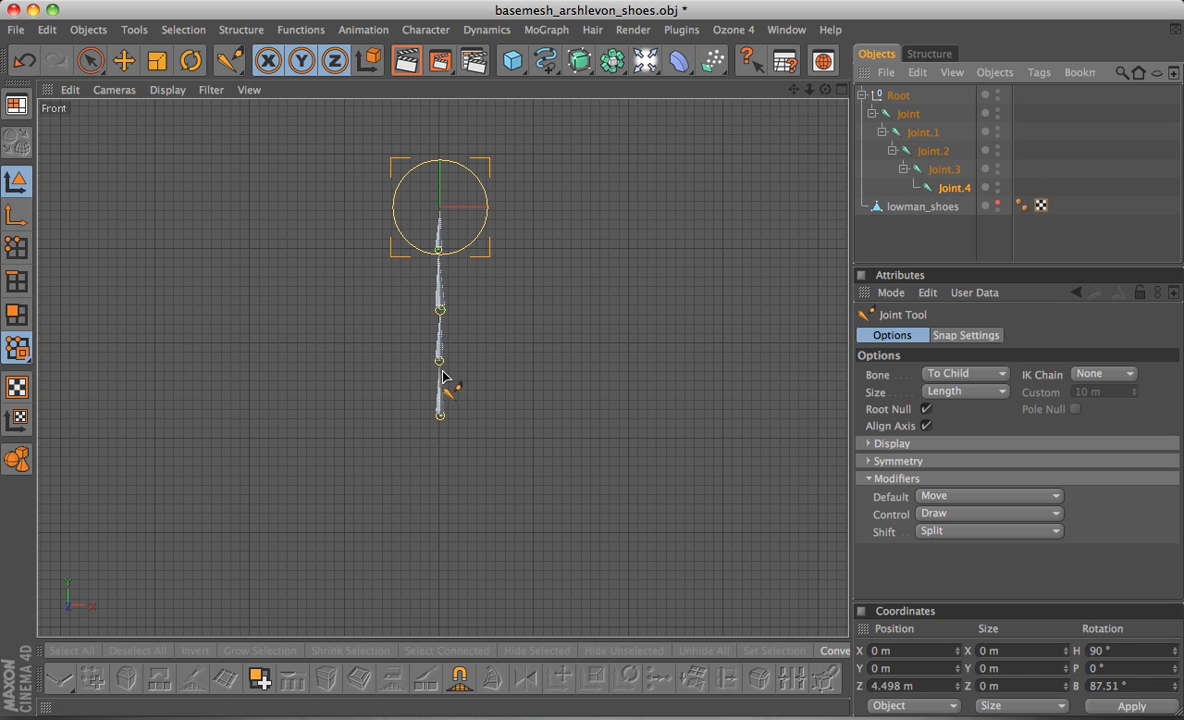
pyautogui.click(997, 202)
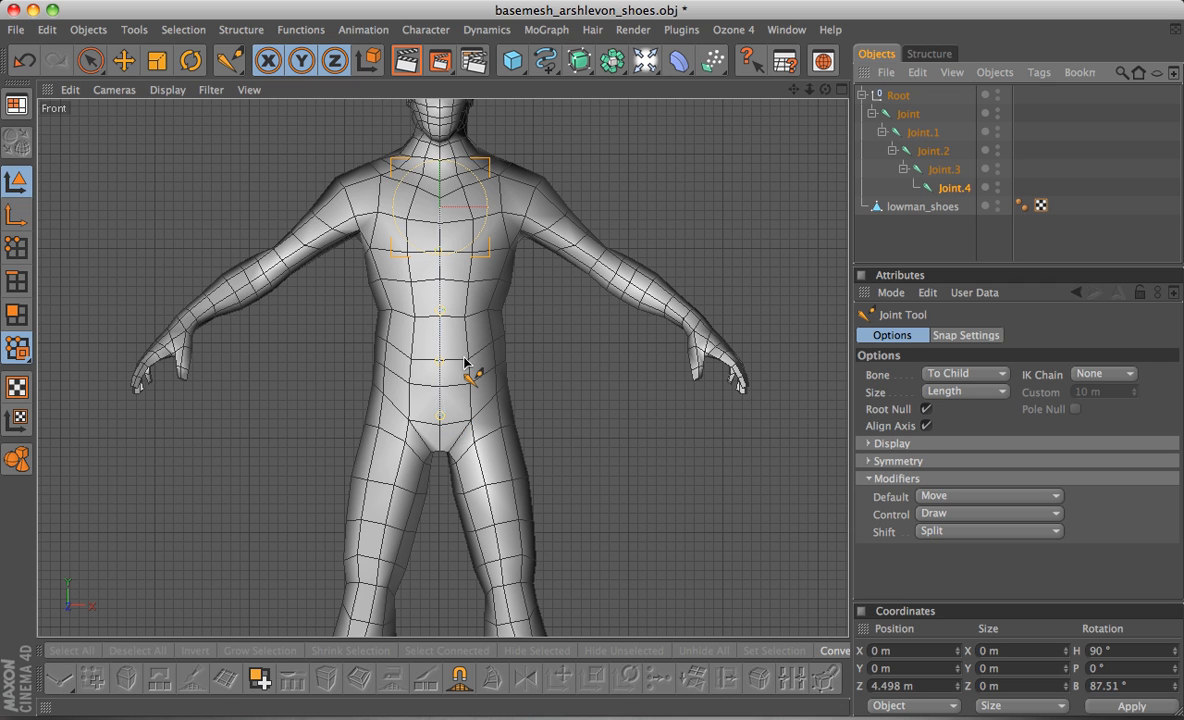
# Extend the spine chain with three more joints at the base of the neck, below the jaw and at the top of the head.
pyautogui.scroll(4, 468, 358)
pyautogui.scroll(-6, 470, 359)
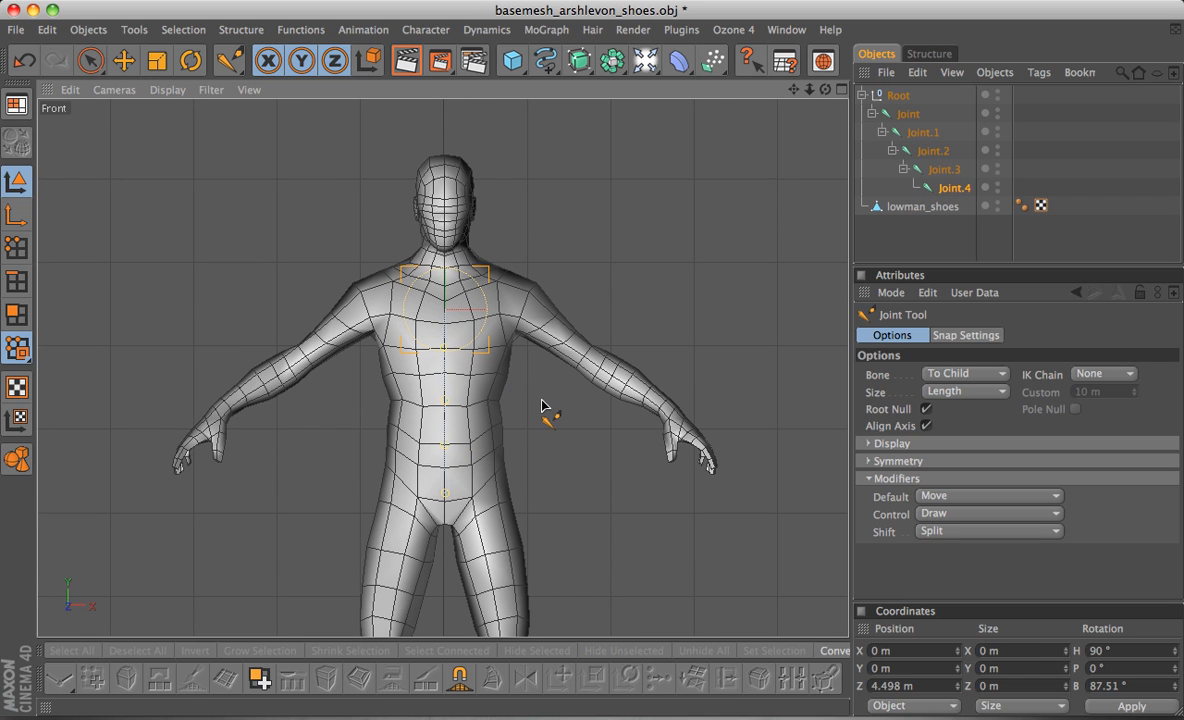
pyautogui.scroll(2, 530, 405)
pyautogui.keyDown('alt'); pyautogui.moveTo(445, 152); pyautogui.dragTo(444, 178, button='middle'); pyautogui.keyUp('alt')
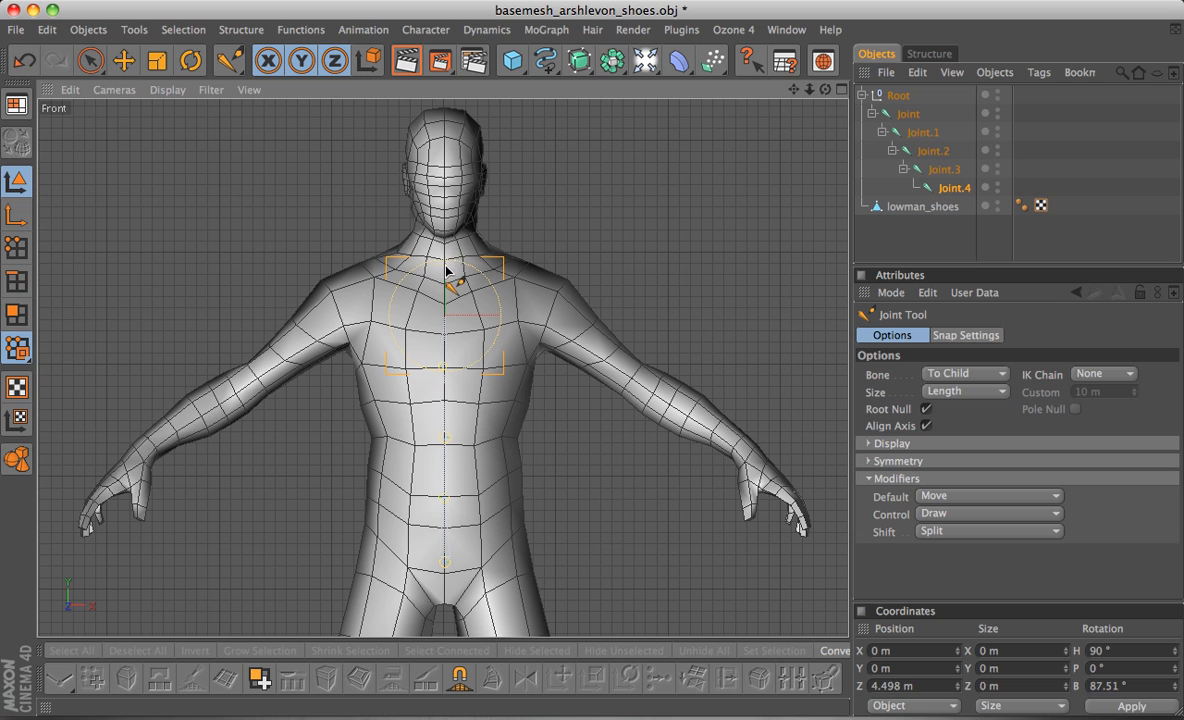
pyautogui.keyDown('ctrl'); pyautogui.click(444, 238); pyautogui.keyUp('ctrl')
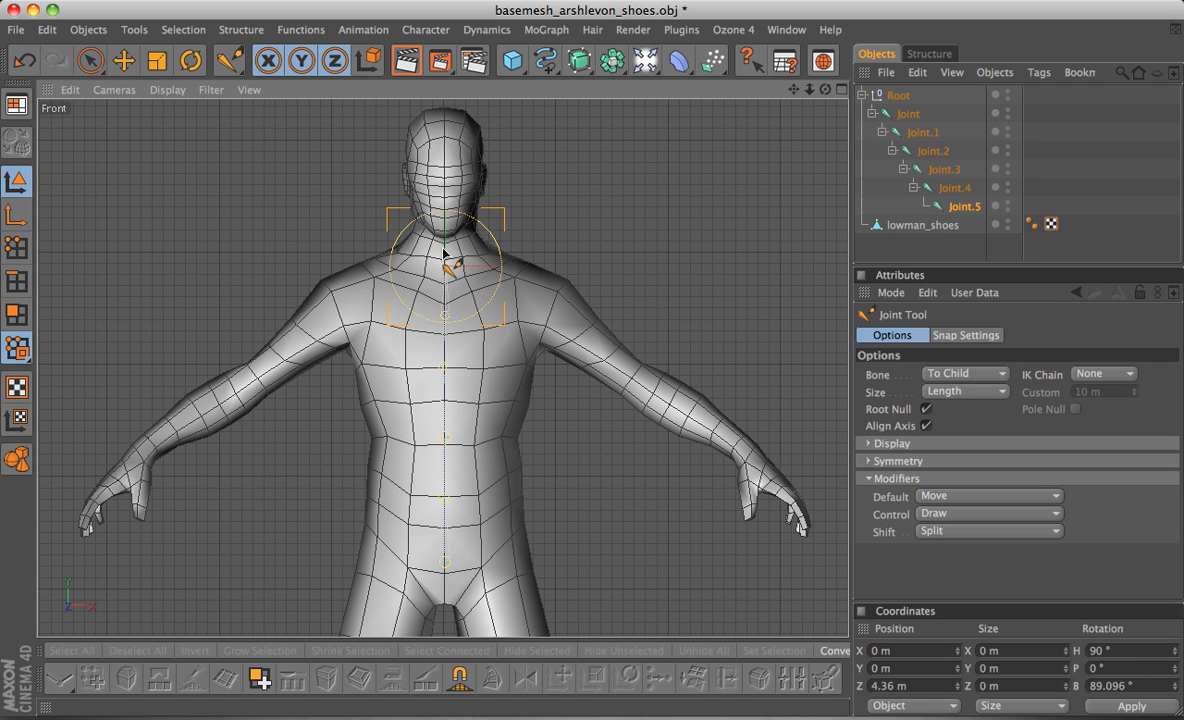
pyautogui.keyDown('ctrl'); pyautogui.click(444, 117); pyautogui.keyUp('ctrl')
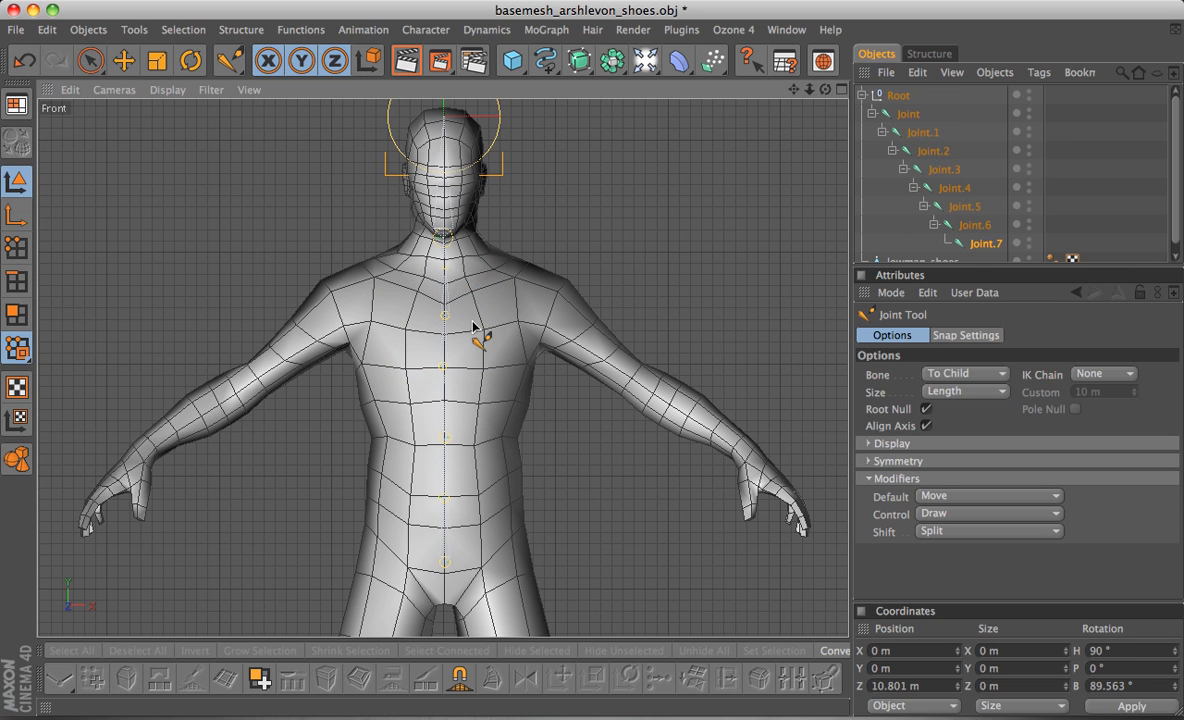
# In the Right view, move the two joints above the pelvis slightly forward and the mid-spine joint slightly back to follow the body's profile.
pyautogui.middleClick(482, 394)
pyautogui.middleClick(285, 455)
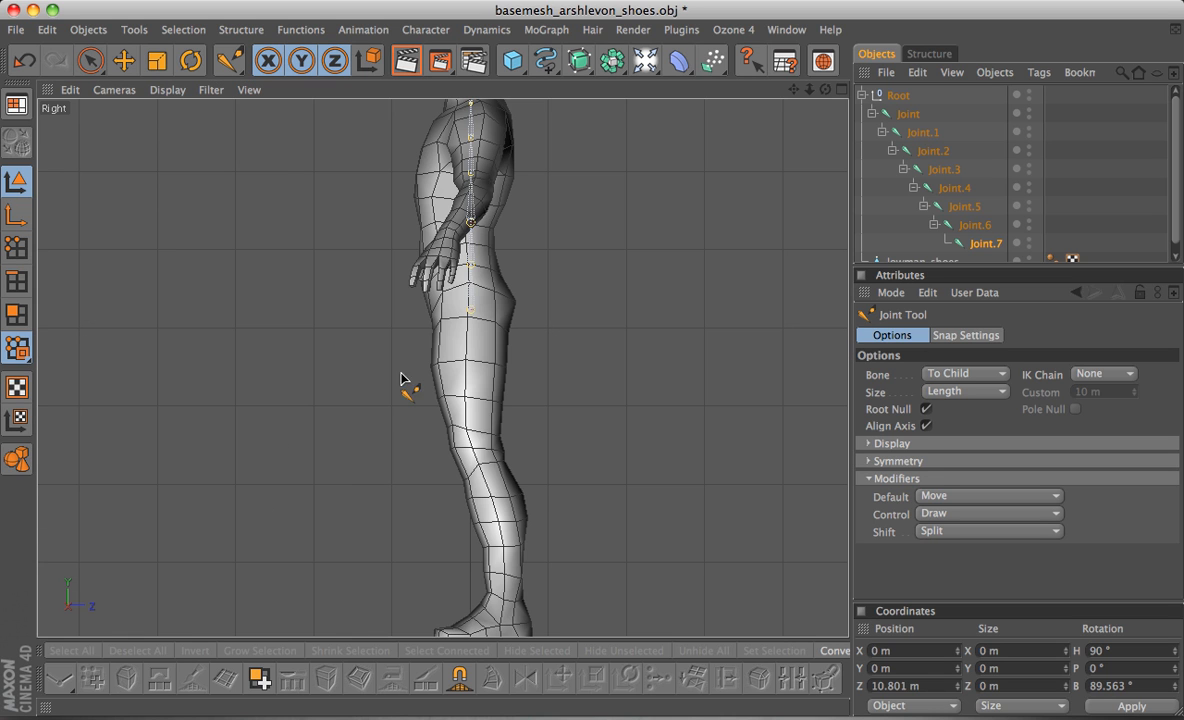
pyautogui.keyDown('alt'); pyautogui.moveTo(521, 256); pyautogui.dragTo(493, 174, button='middle'); pyautogui.keyUp('alt')
pyautogui.scroll(3, 500, 295)
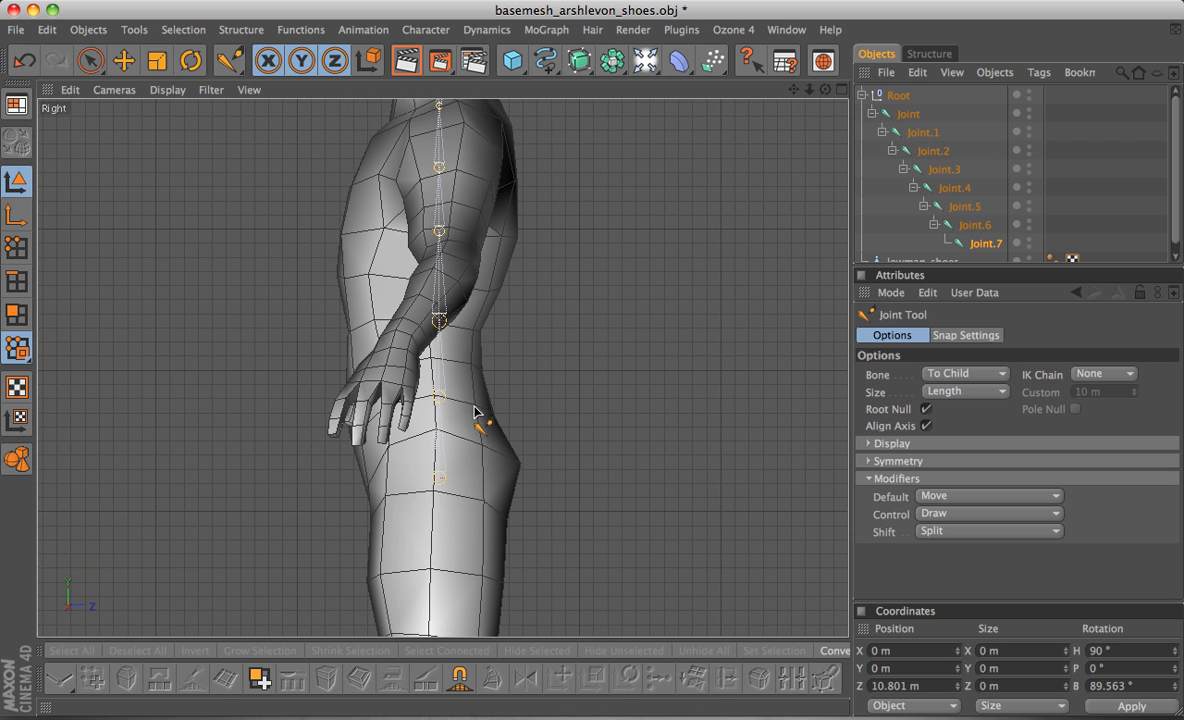
pyautogui.moveTo(439, 321); pyautogui.dragTo(439, 324)
pyautogui.moveTo(430, 397); pyautogui.dragTo(428, 397)
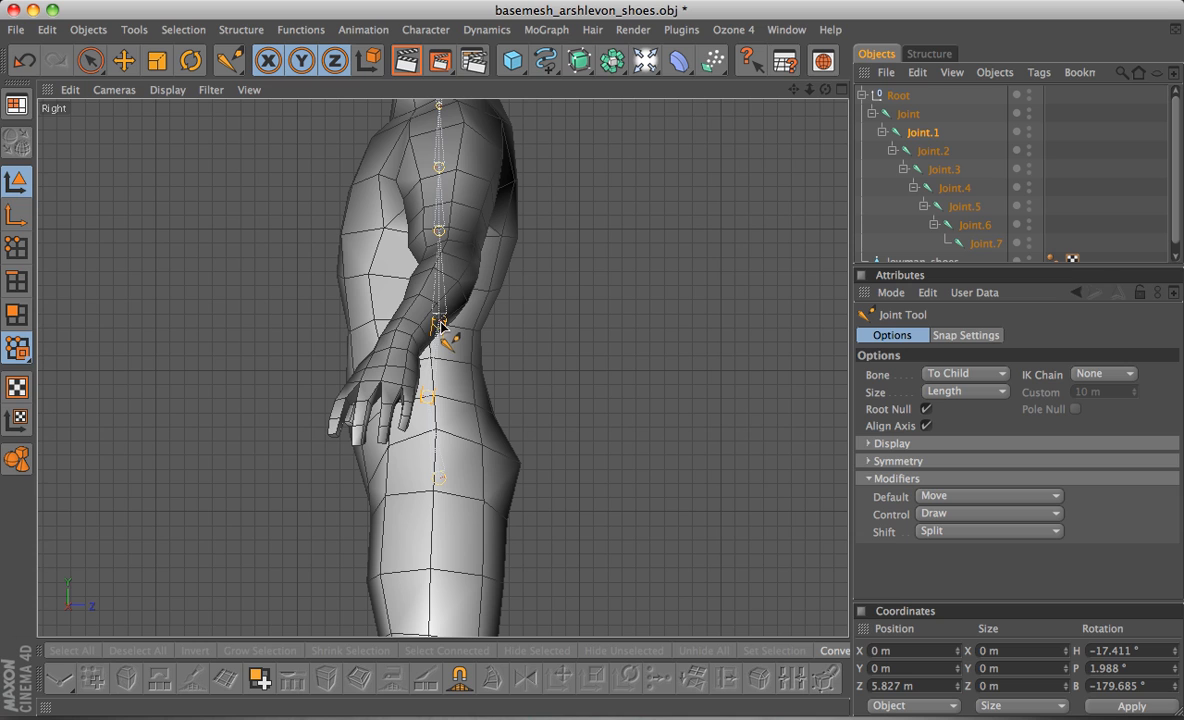
pyautogui.moveTo(439, 321); pyautogui.dragTo(426, 320)
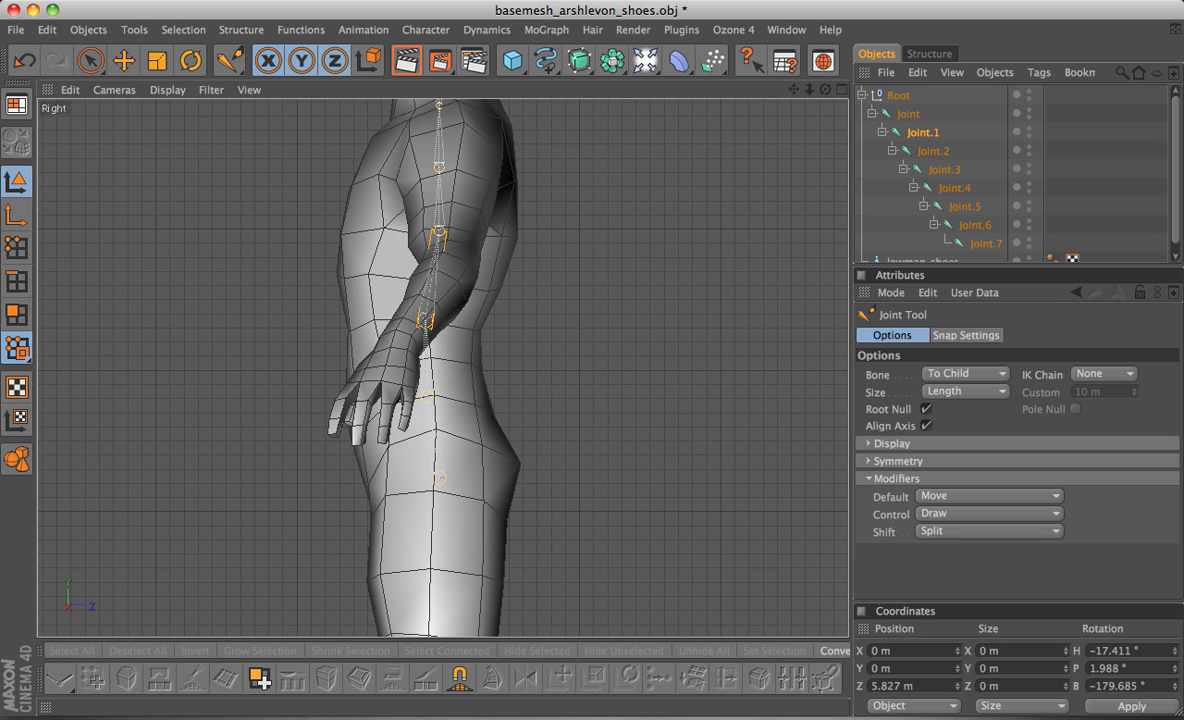
pyautogui.click(438, 232)
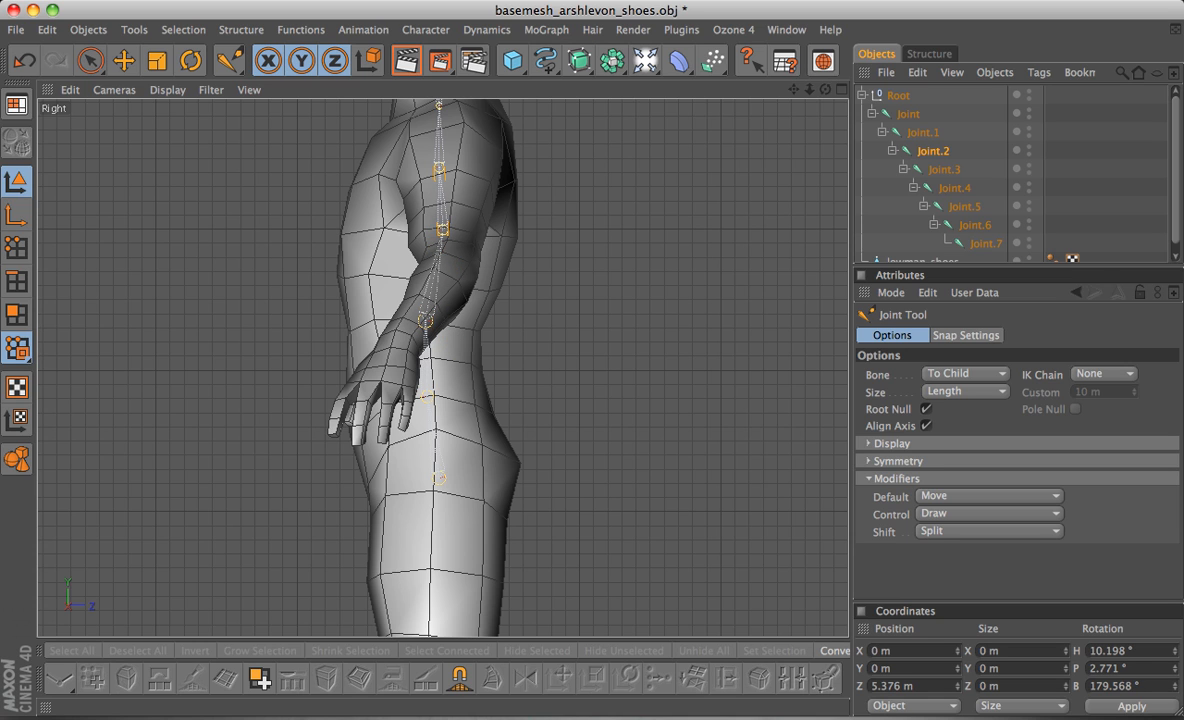
pyautogui.moveTo(443, 230); pyautogui.dragTo(444, 230)
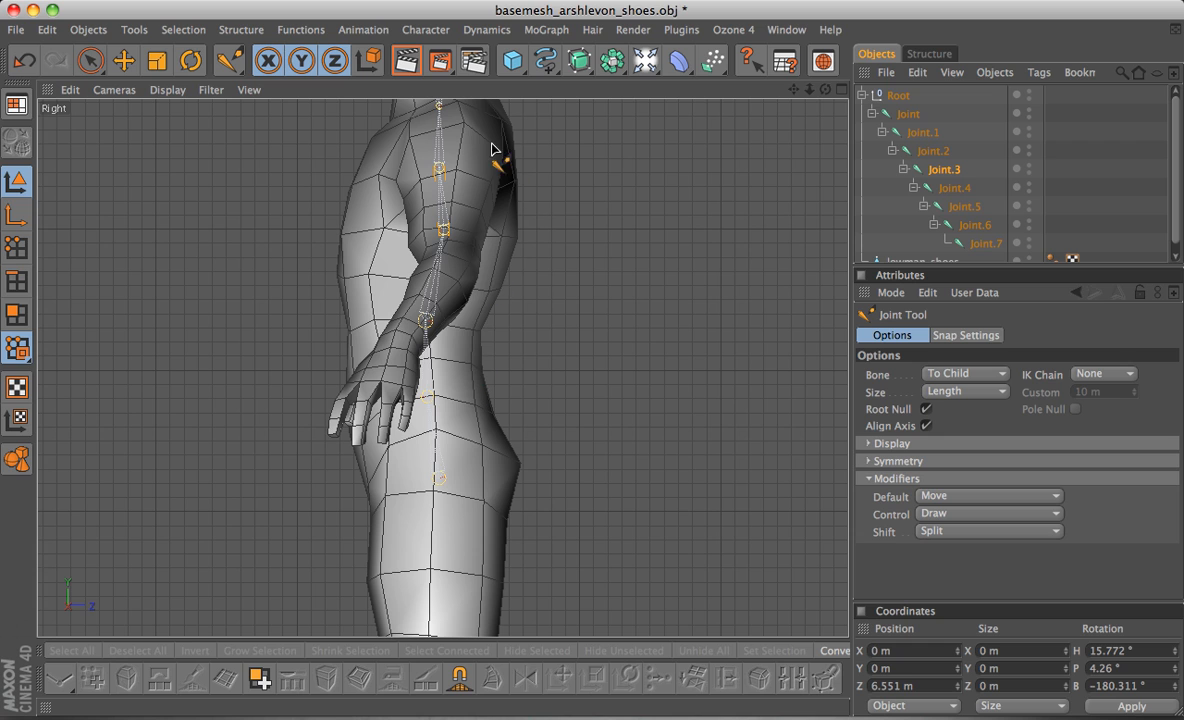
# Shift the upper-chest and neck-base joints backward, and the jaw and head-top joints forward, to match the side profile.
pyautogui.keyDown('alt'); pyautogui.moveTo(513, 220); pyautogui.dragTo(515, 348, button='middle'); pyautogui.keyUp('alt')
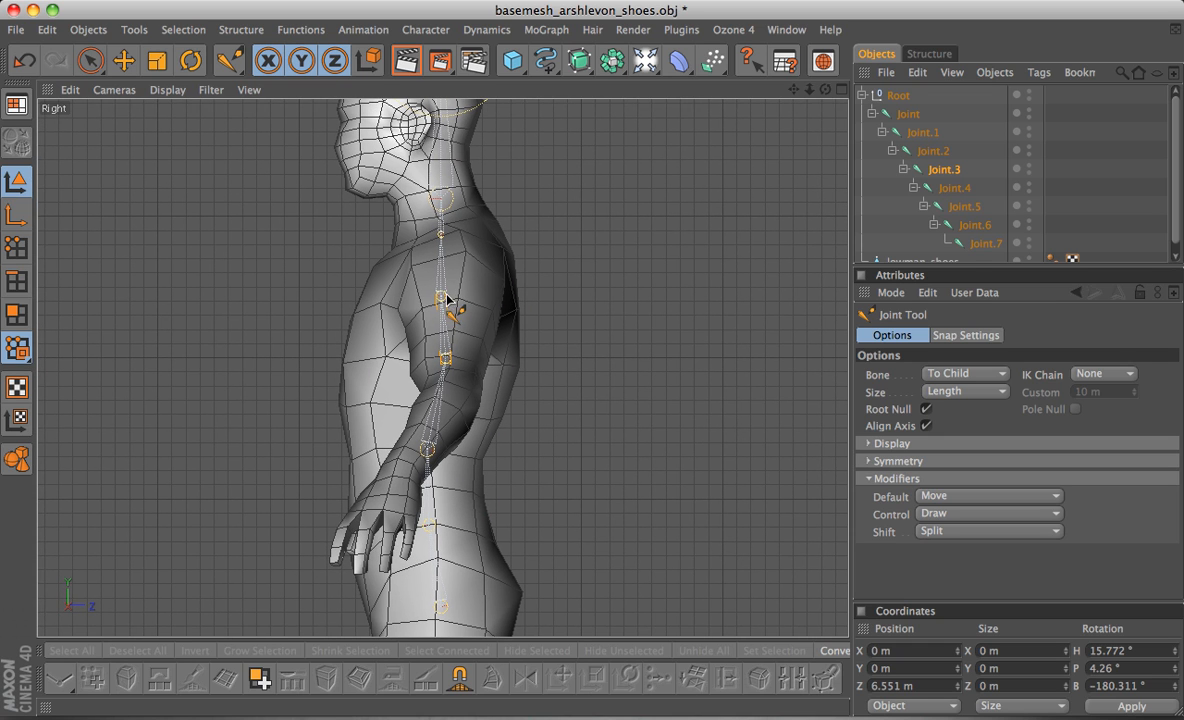
pyautogui.moveTo(447, 298); pyautogui.dragTo(455, 293)
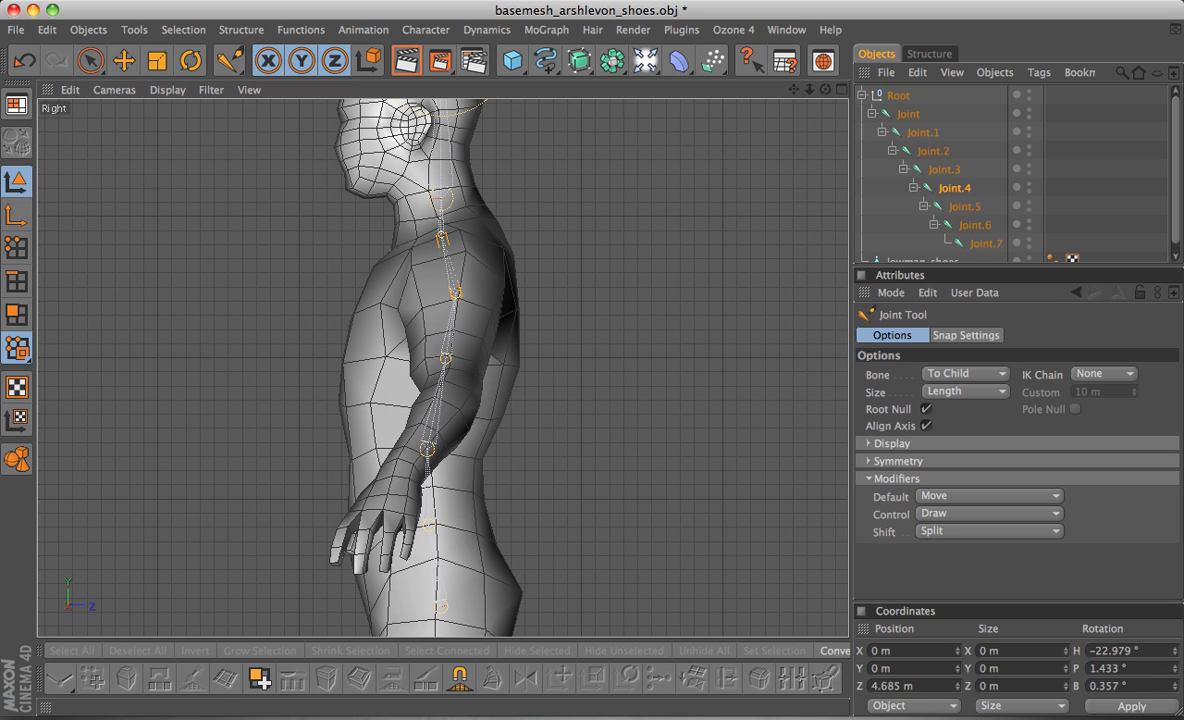
pyautogui.moveTo(442, 237); pyautogui.dragTo(453, 219)
pyautogui.keyDown('alt'); pyautogui.moveTo(437, 169); pyautogui.dragTo(447, 268, button='middle'); pyautogui.keyUp('alt')
pyautogui.moveTo(451, 297); pyautogui.dragTo(428, 263)
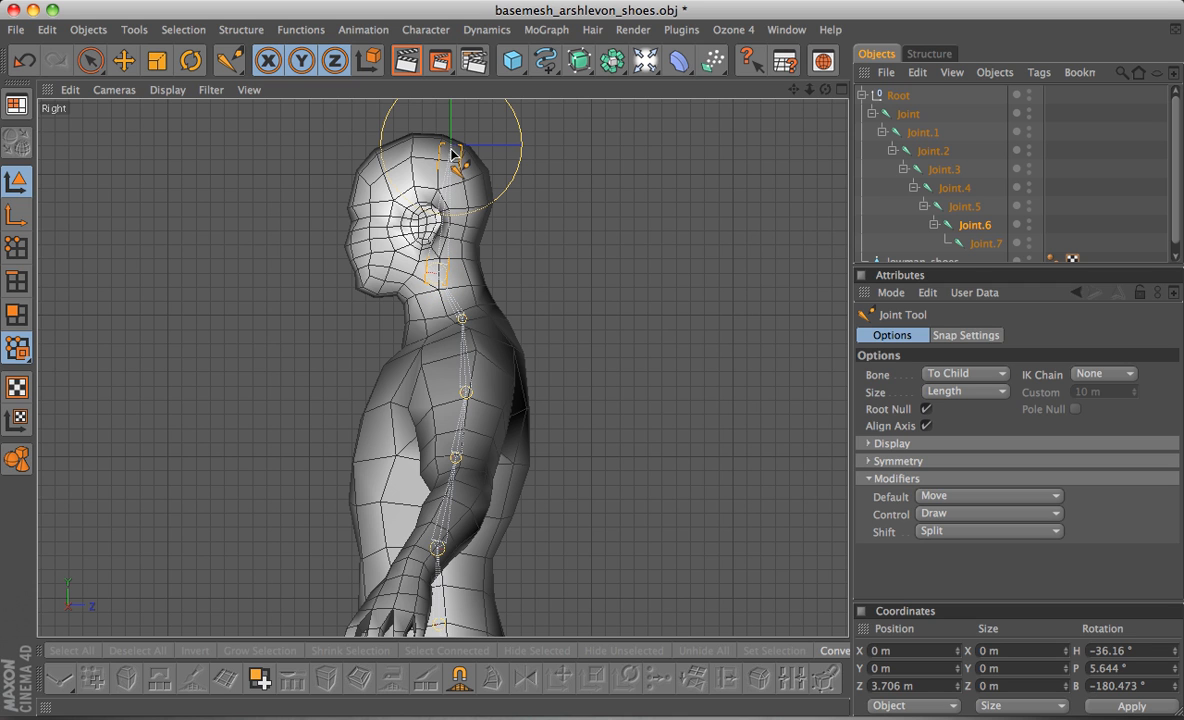
pyautogui.moveTo(449, 146); pyautogui.dragTo(402, 154)
# Examine the curved spine chain from several angles in the Perspective view, with the lowman_shoes mesh temporarily hidden.
pyautogui.scroll(-3, 467, 180)
pyautogui.middleClick(640, 282)
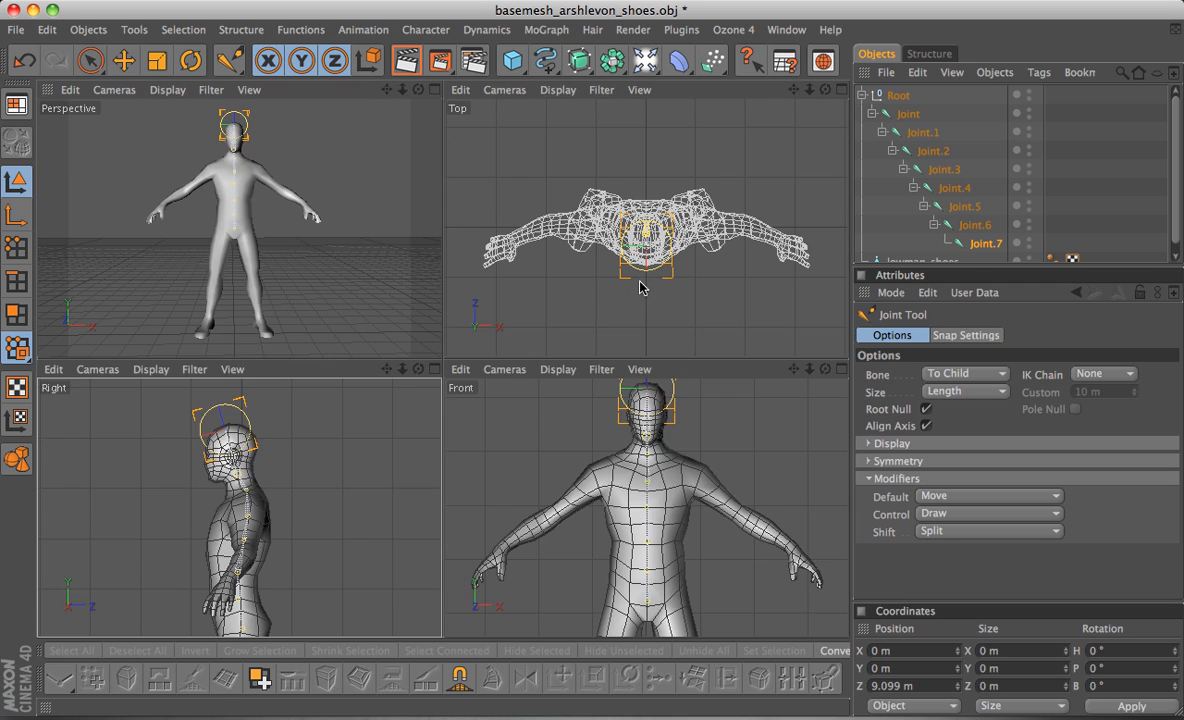
pyautogui.middleClick(288, 258)
pyautogui.keyDown('alt'); pyautogui.moveTo(355, 314); pyautogui.dragTo(232, 335); pyautogui.keyUp('alt')
pyautogui.scroll(-1, 930, 230)
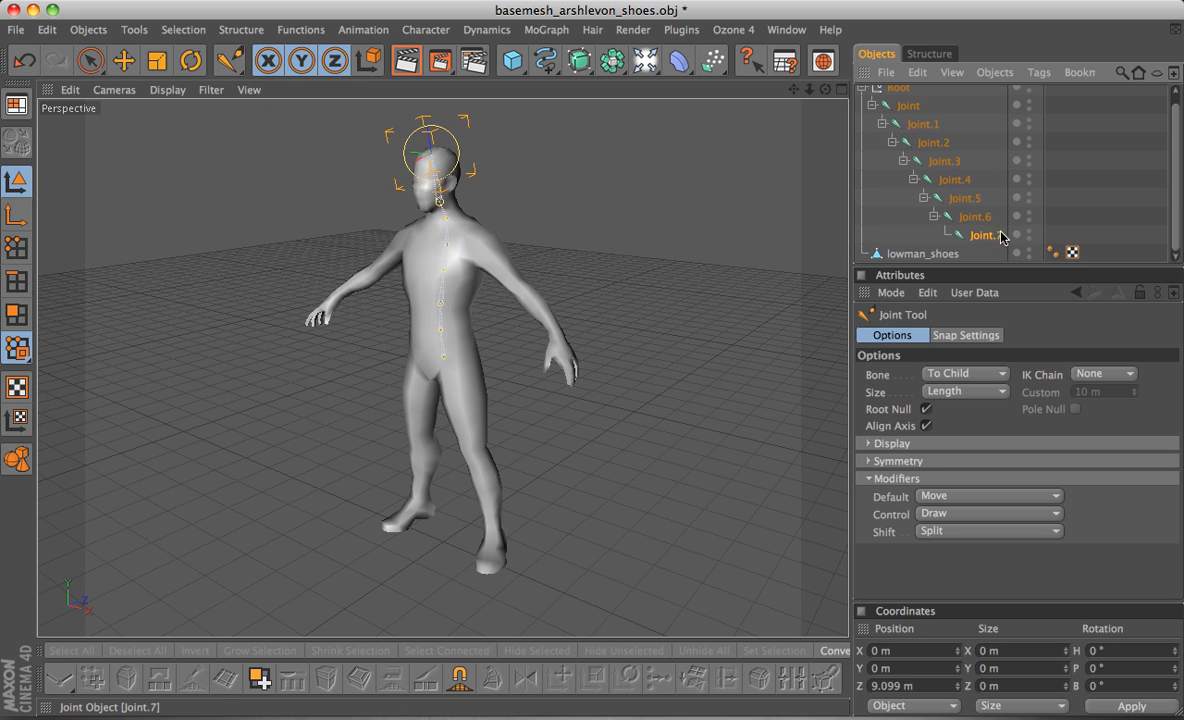
pyautogui.click(1030, 250)
pyautogui.keyDown('alt'); pyautogui.moveTo(600, 350); pyautogui.dragTo(520, 260); pyautogui.keyUp('alt')
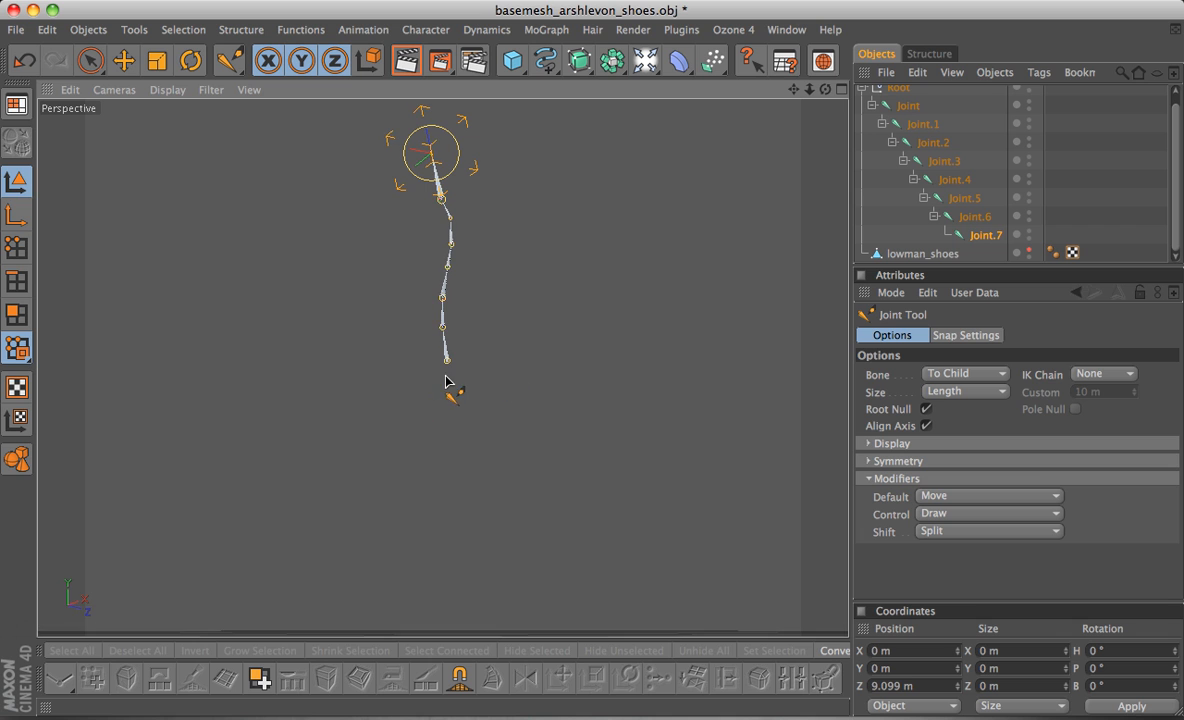
pyautogui.keyDown('alt'); pyautogui.moveTo(449, 386); pyautogui.dragTo(634, 246); pyautogui.keyUp('alt')
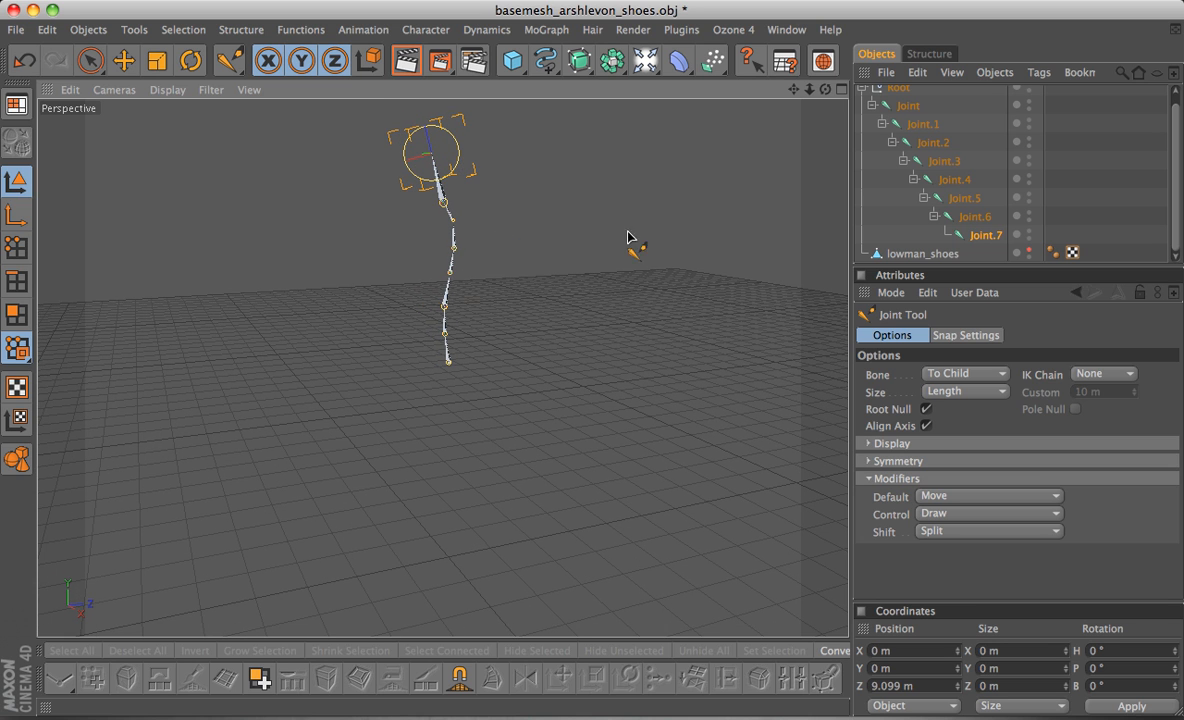
pyautogui.click(1030, 251)
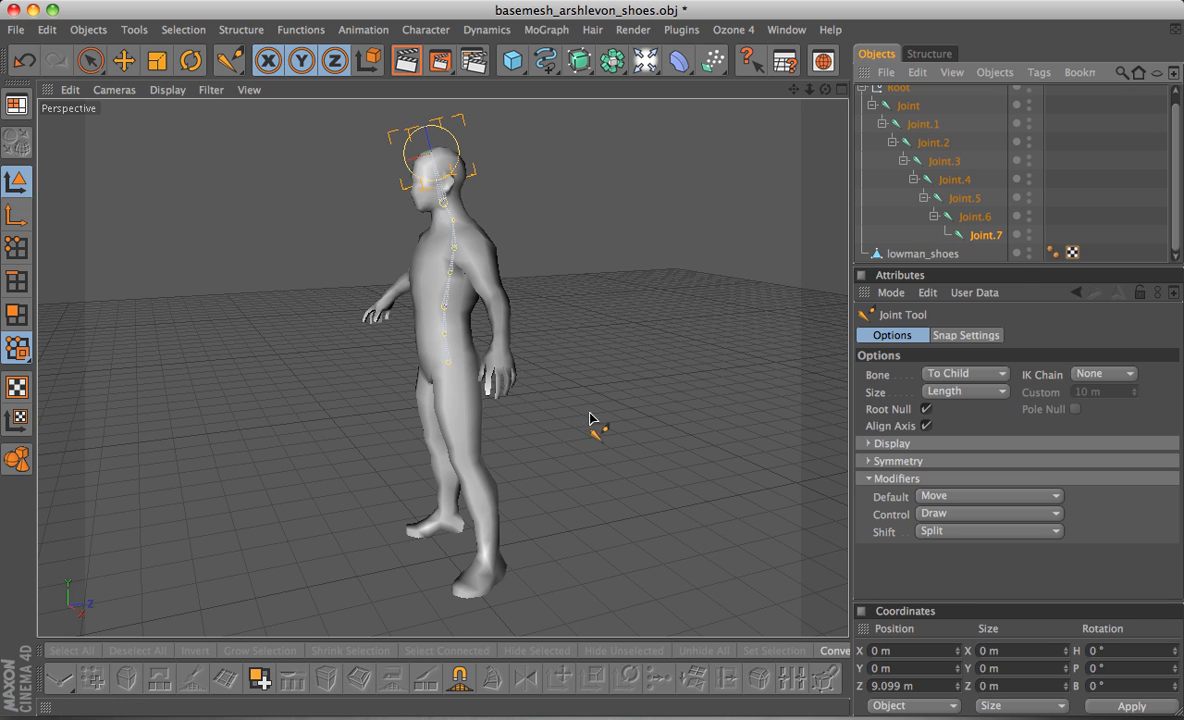
# Maximize the Front view and frame the head, torso and both arms in it.
pyautogui.middleClick(316, 398)
pyautogui.middleClick(688, 503)
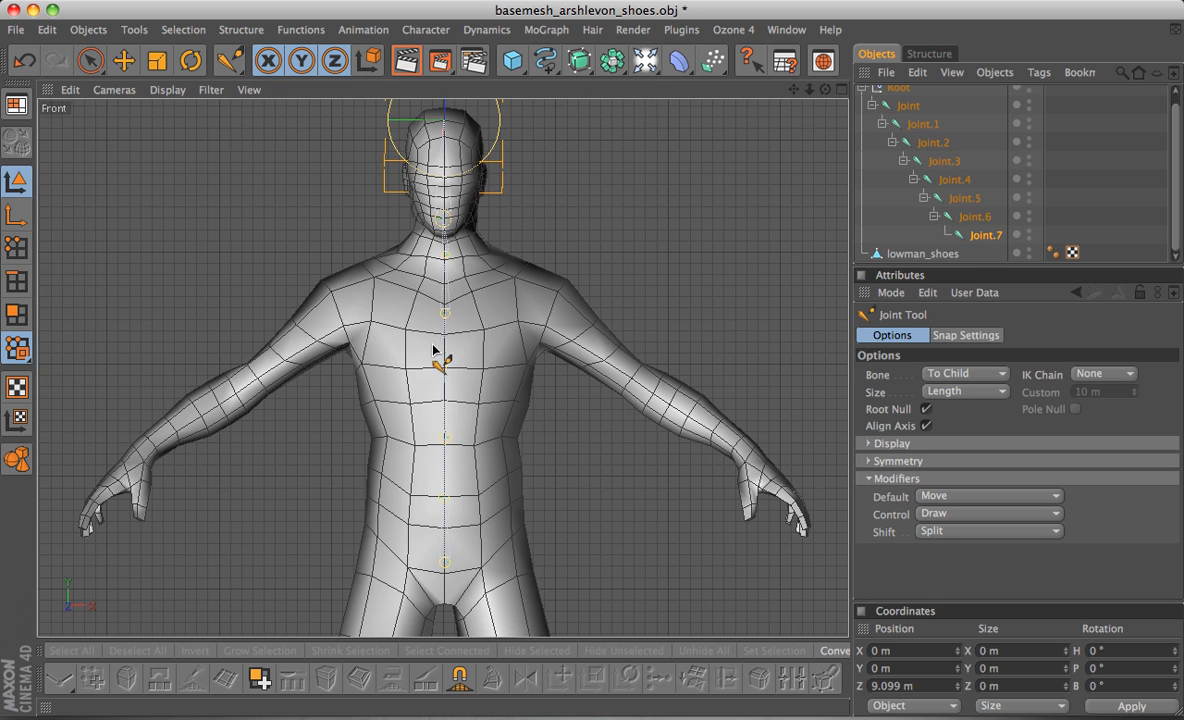
pyautogui.scroll(3, 468, 355)
pyautogui.scroll(-2, 468, 355)
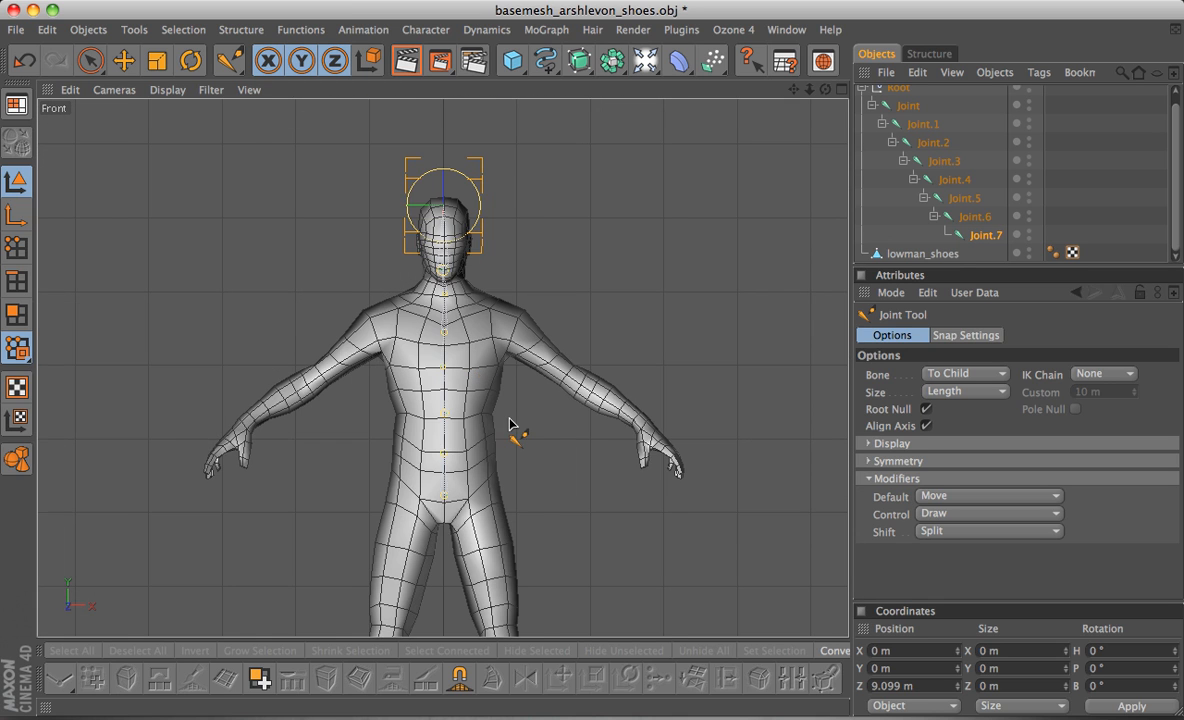
pyautogui.scroll(1, 513, 431)
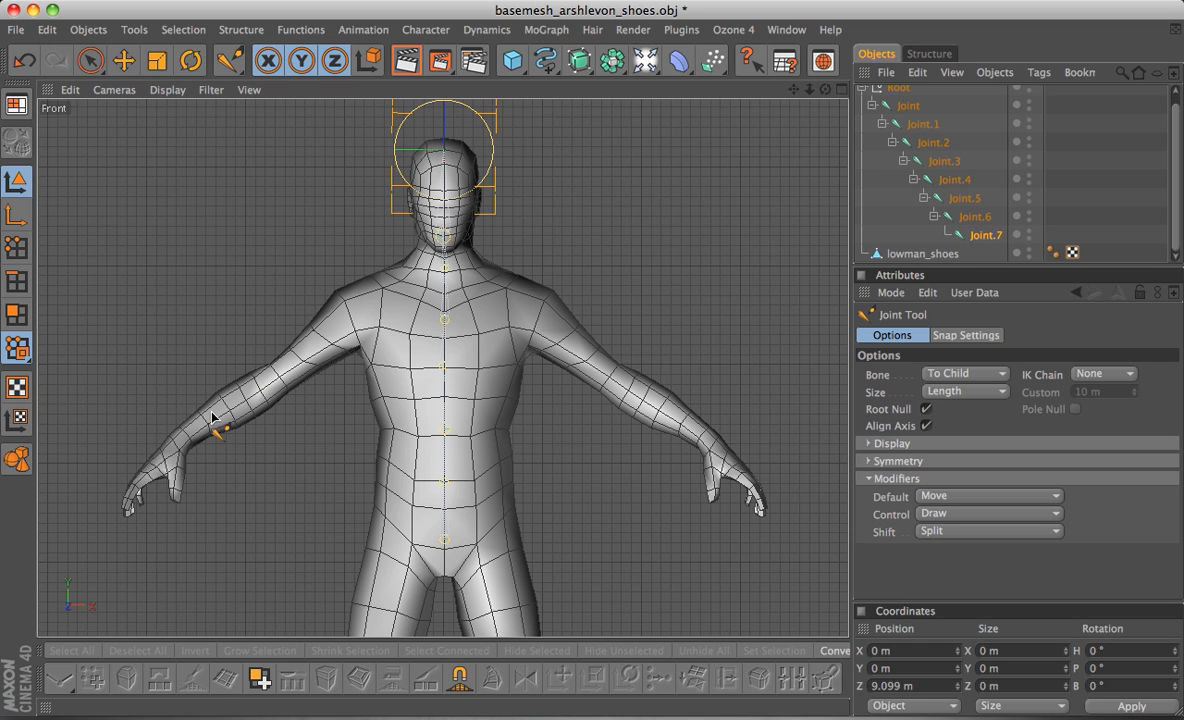
pyautogui.scroll(3, 544, 402)
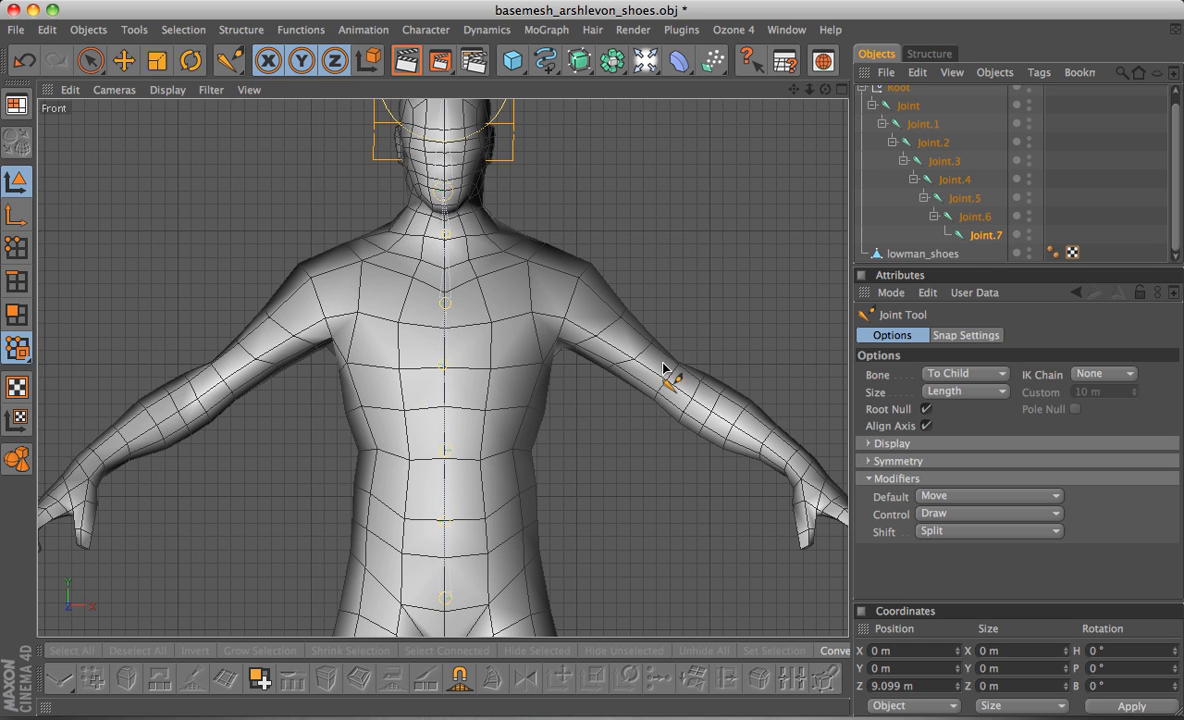
pyautogui.scroll(-3, 664, 365)
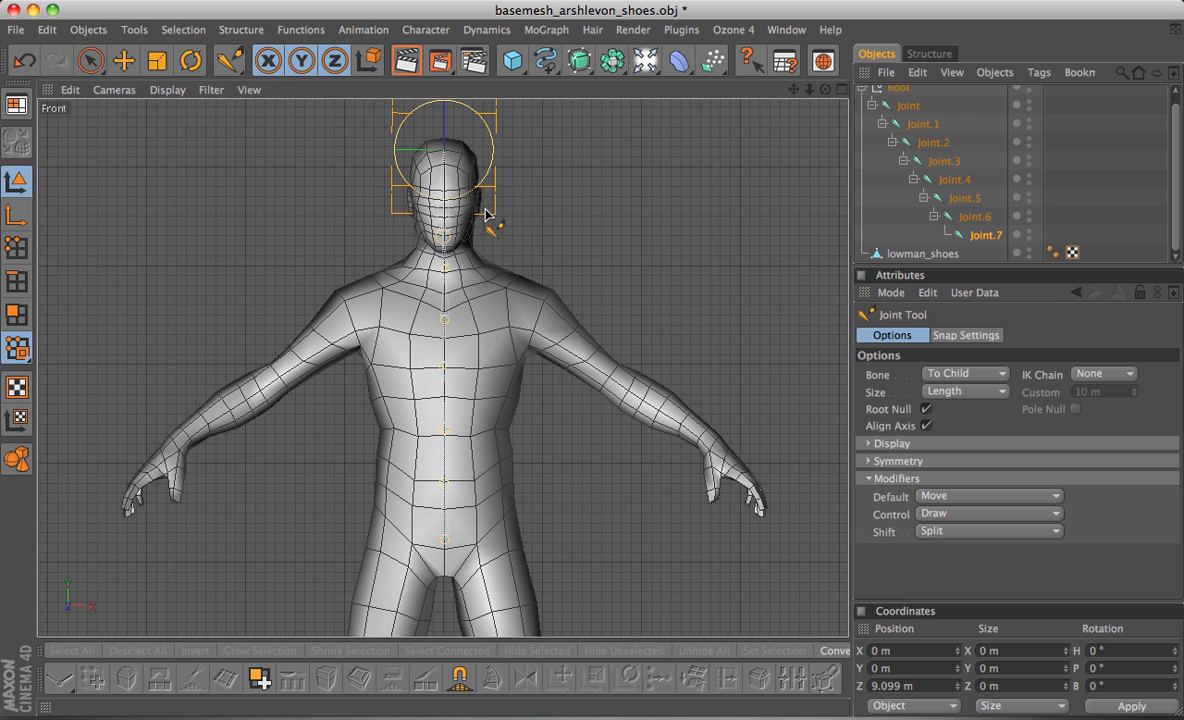
# Undo the trial arm joints drawn from the head joint and select the upper-chest joint, Joint.4, as the parent for the arms.
pyautogui.keyDown('ctrl'); pyautogui.click(543, 313); pyautogui.keyUp('ctrl')
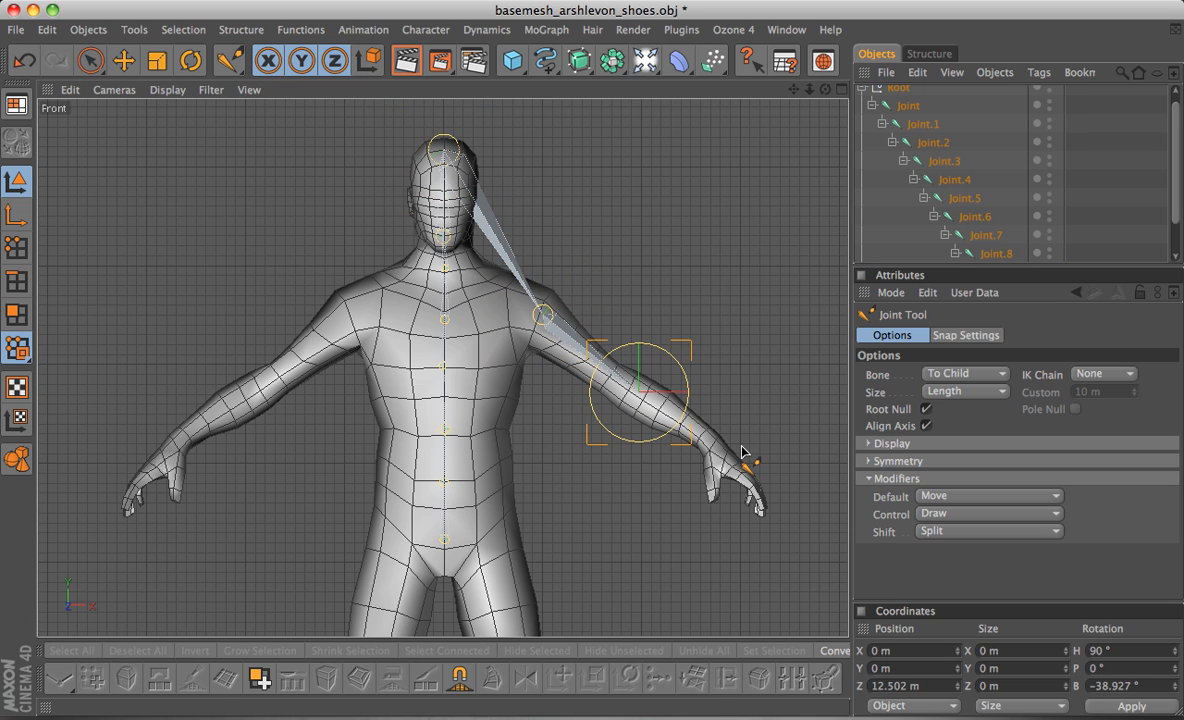
pyautogui.hotkey('ctrl', 'z')
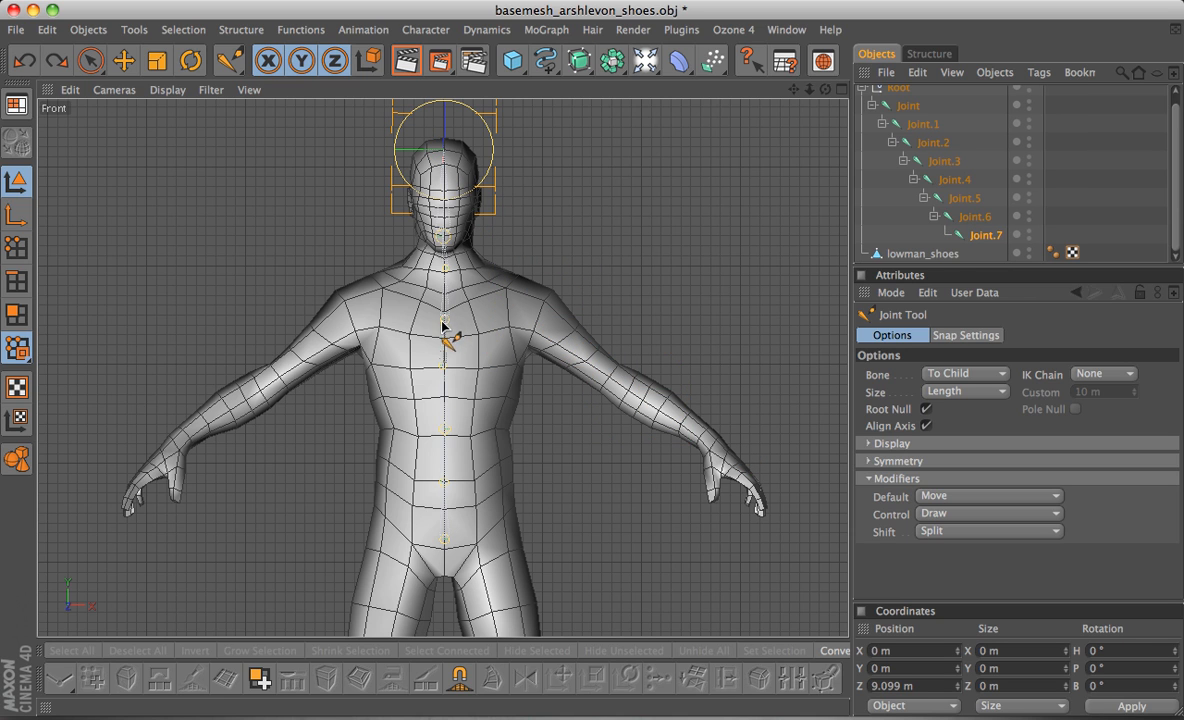
pyautogui.click(966, 199)
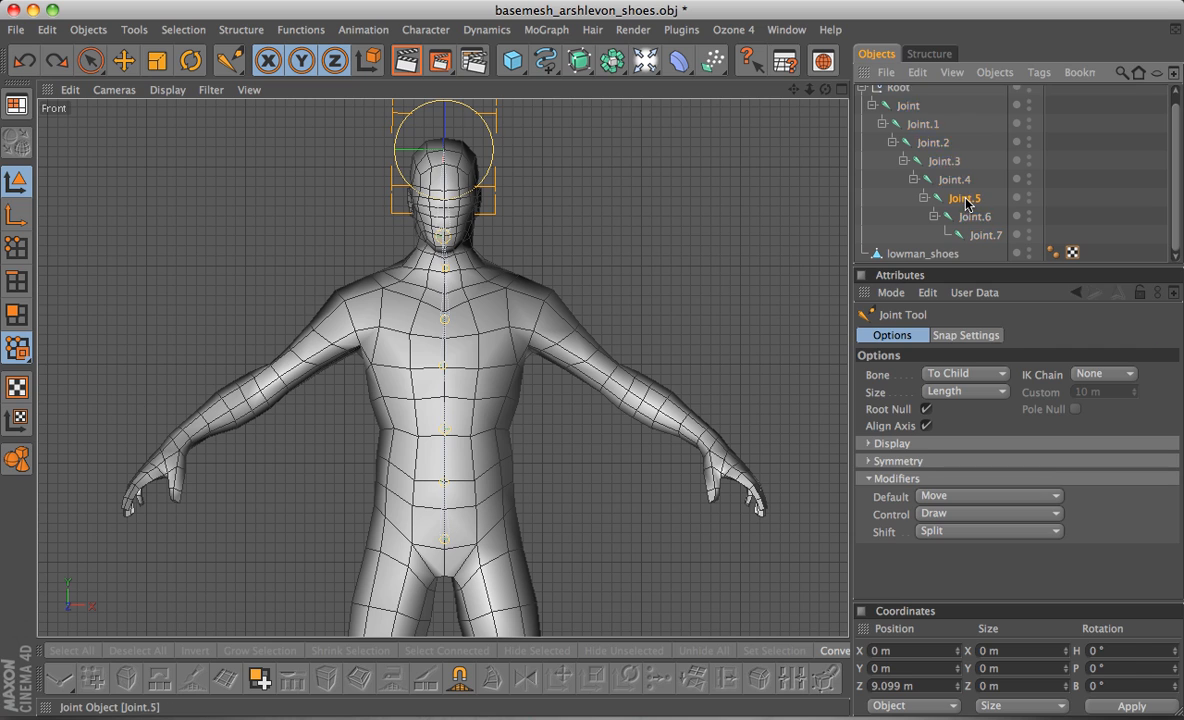
pyautogui.click(445, 321)
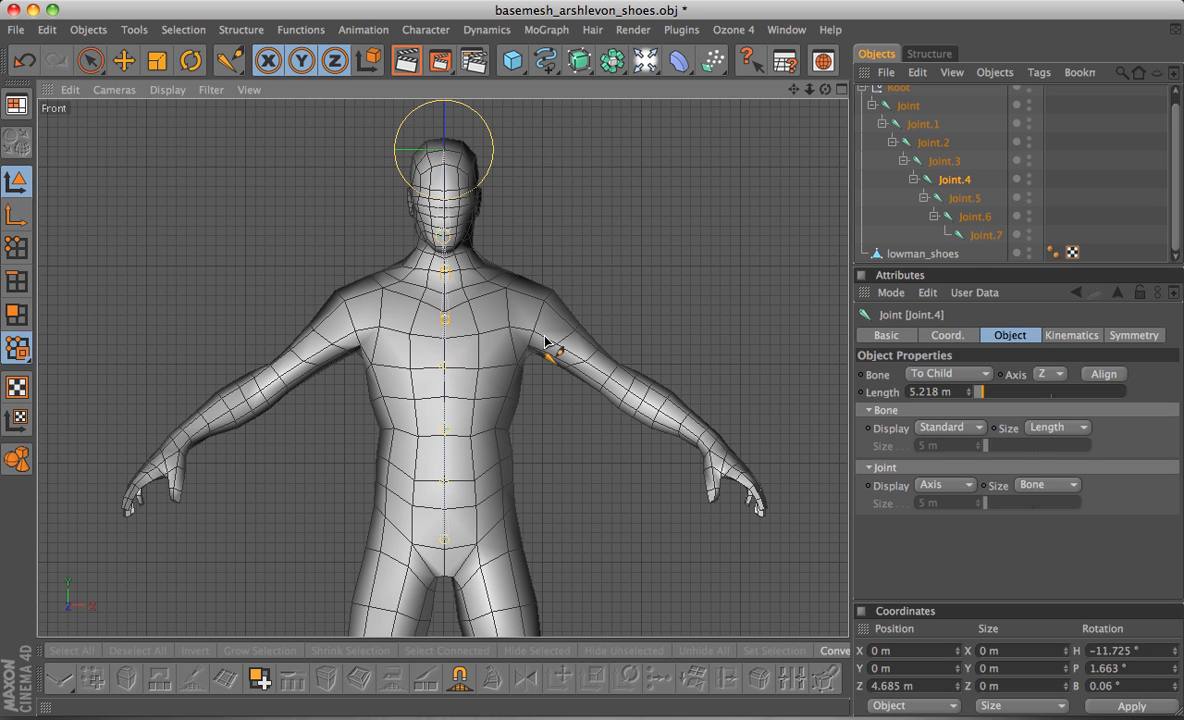
# Reactivate the Joint tool, turn off Root Null and set its Symmetry to Draw.
pyautogui.click(228, 62)
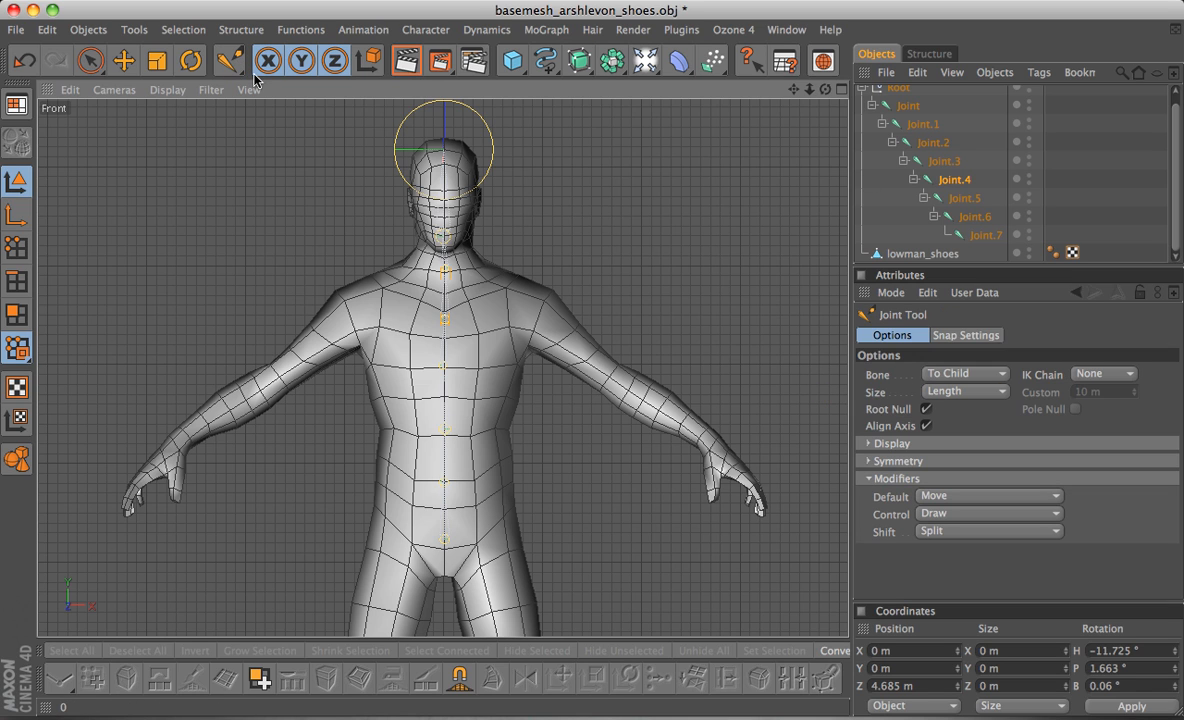
pyautogui.click(926, 410)
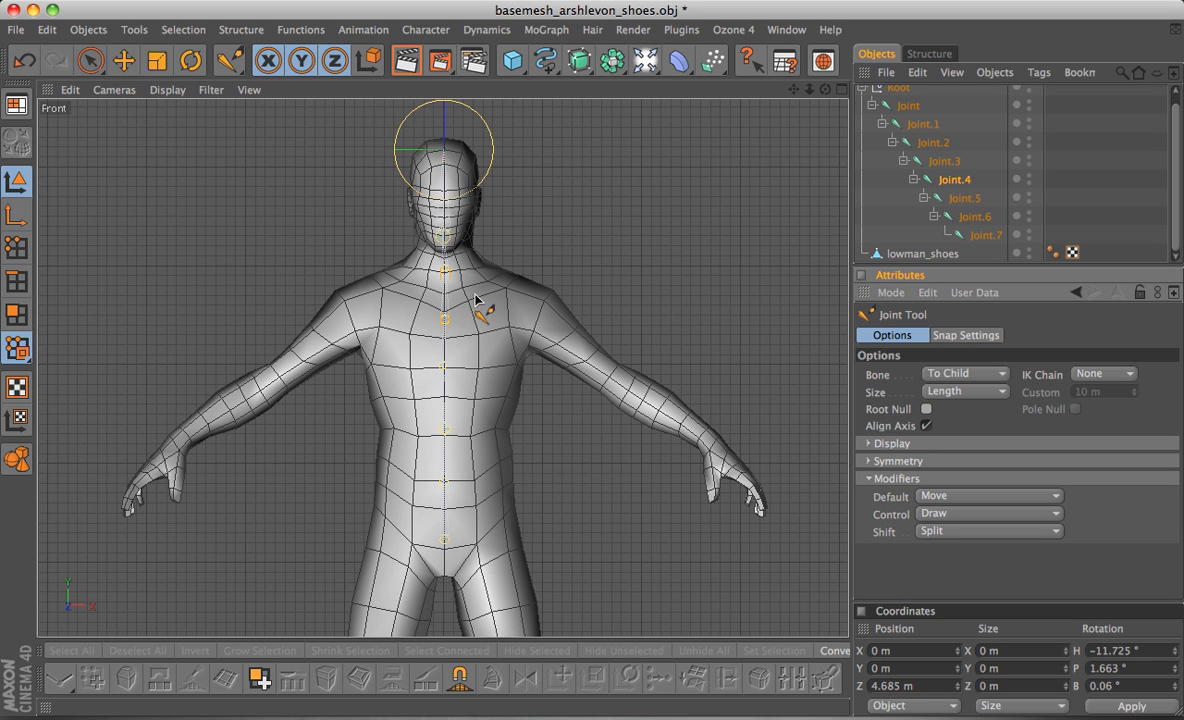
pyautogui.click(897, 461)
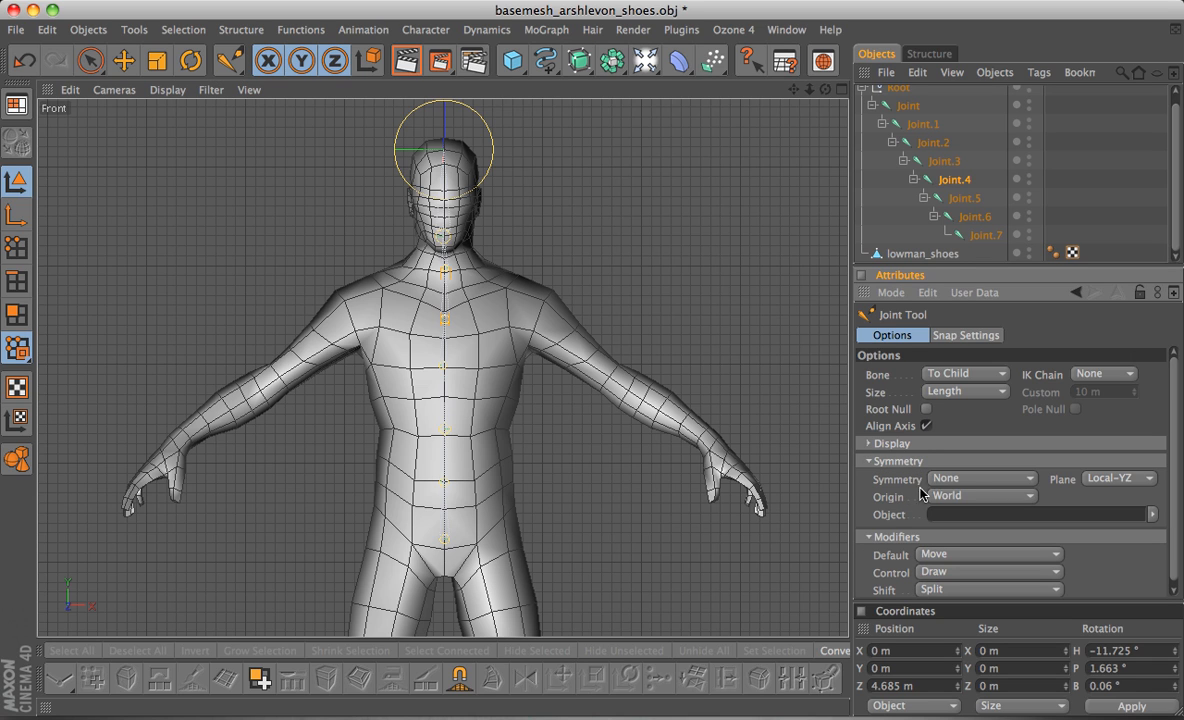
pyautogui.click(957, 485)
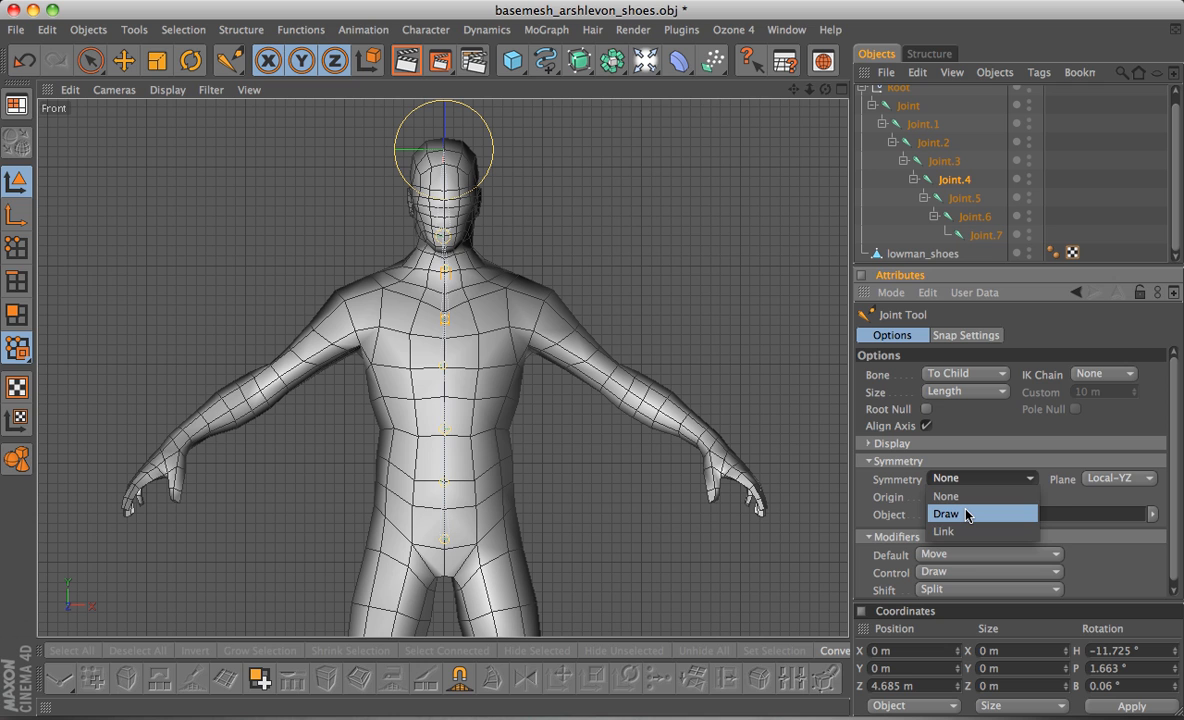
pyautogui.click(967, 515)
# Draw mirrored joints at the shoulders and elbows, branching from the upper-chest joint.
pyautogui.keyDown('ctrl'); pyautogui.moveTo(563, 248); pyautogui.dragTo(650, 210); pyautogui.keyUp('ctrl')
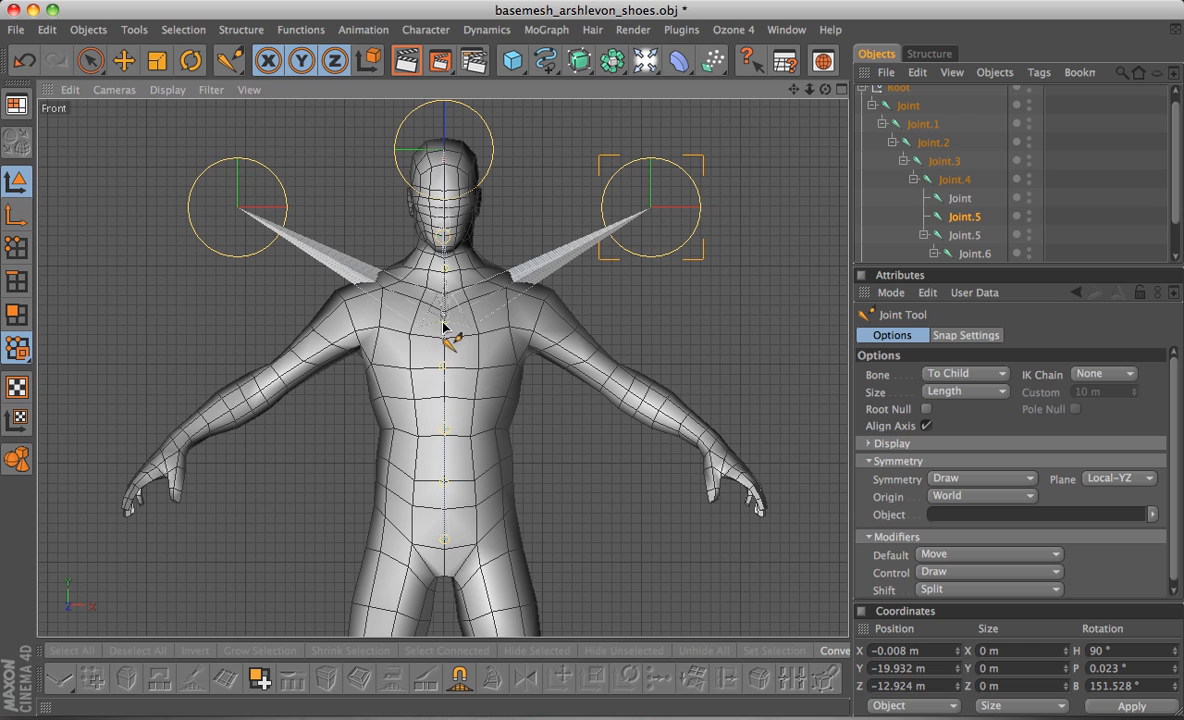
pyautogui.hotkey('ctrl', 'z')
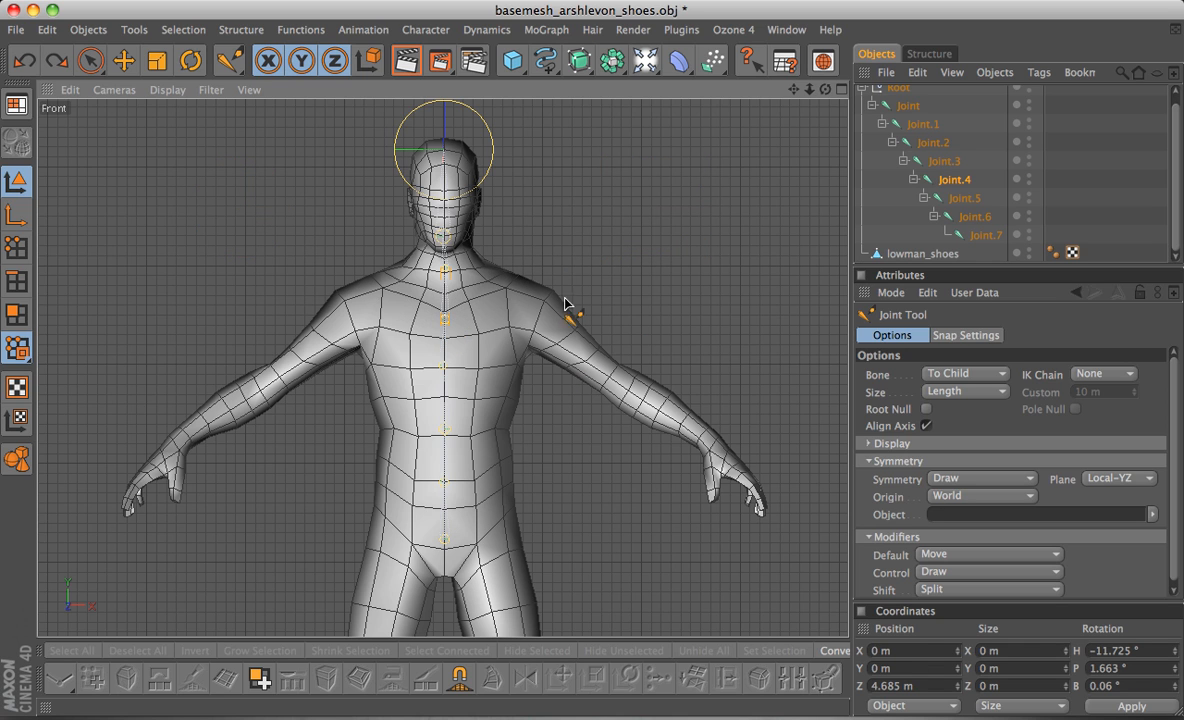
pyautogui.keyDown('ctrl'); pyautogui.moveTo(541, 320); pyautogui.dragTo(541, 320); pyautogui.keyUp('ctrl')
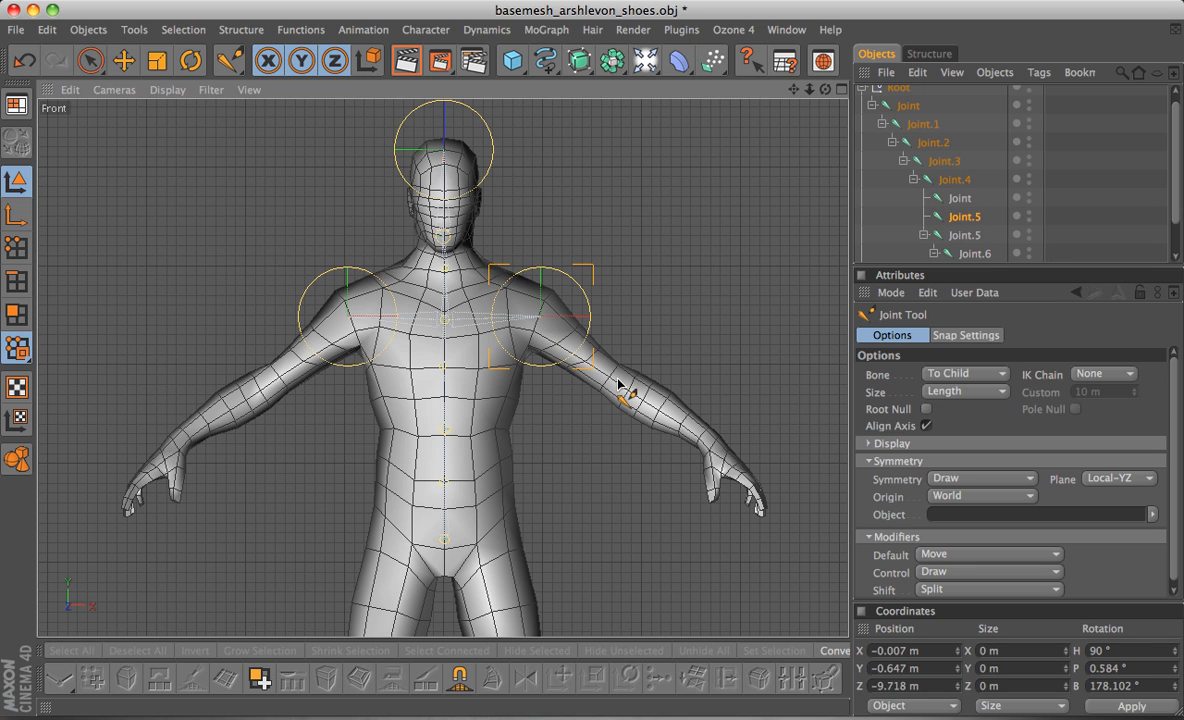
pyautogui.keyDown('ctrl'); pyautogui.moveTo(611, 378); pyautogui.dragTo(612, 382); pyautogui.keyUp('ctrl')
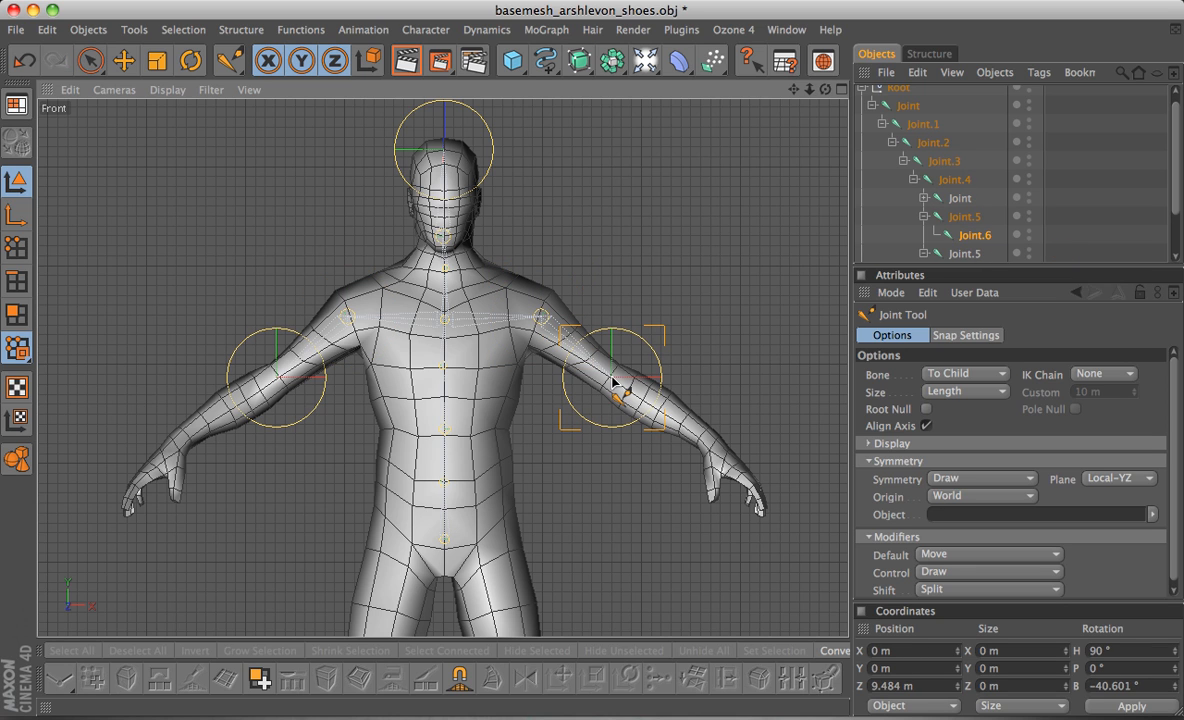
# Add mirrored wrist joints directly after the elbows, undoing the trial mid-forearm and wrist joints.
pyautogui.keyDown('ctrl'); pyautogui.click(659, 406); pyautogui.keyUp('ctrl')
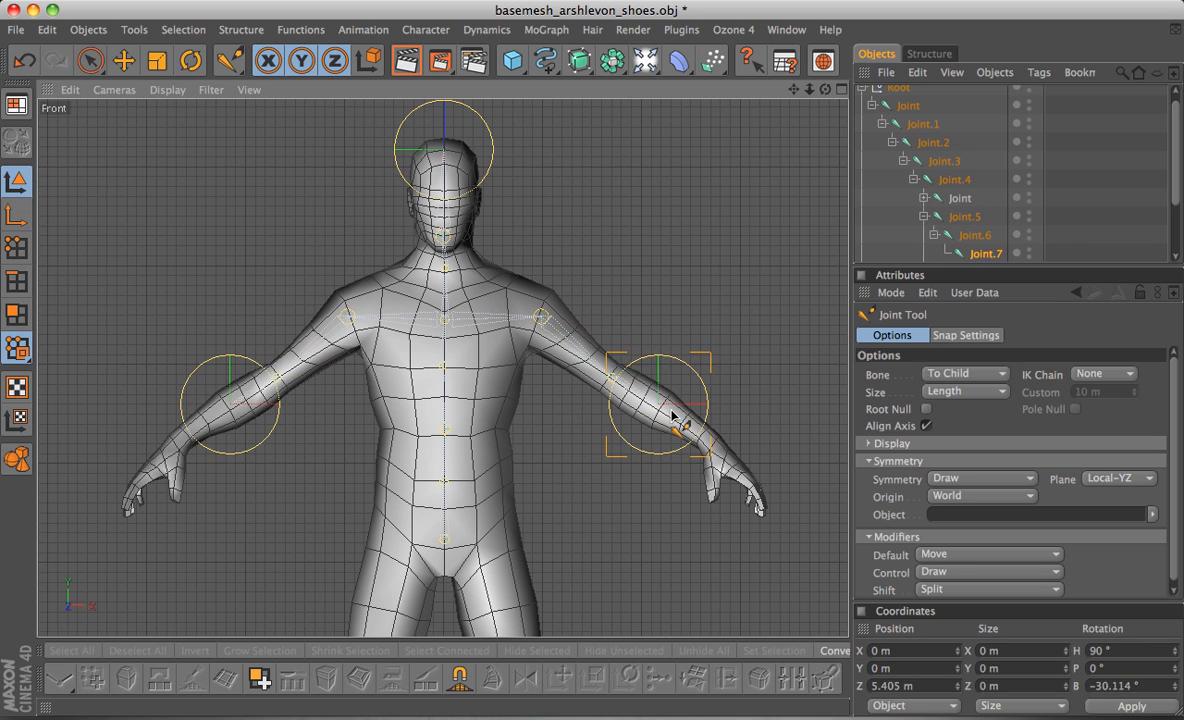
pyautogui.keyDown('ctrl'); pyautogui.click(708, 439); pyautogui.keyUp('ctrl')
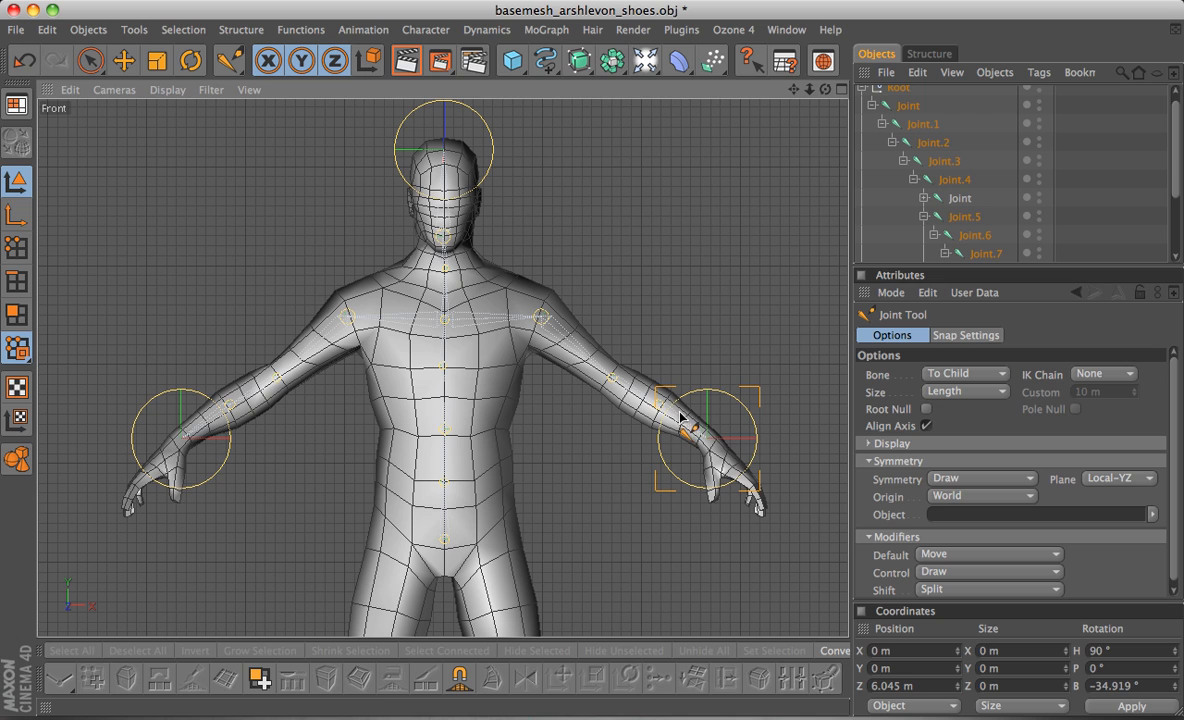
pyautogui.press('super+z')
pyautogui.press('super+z')
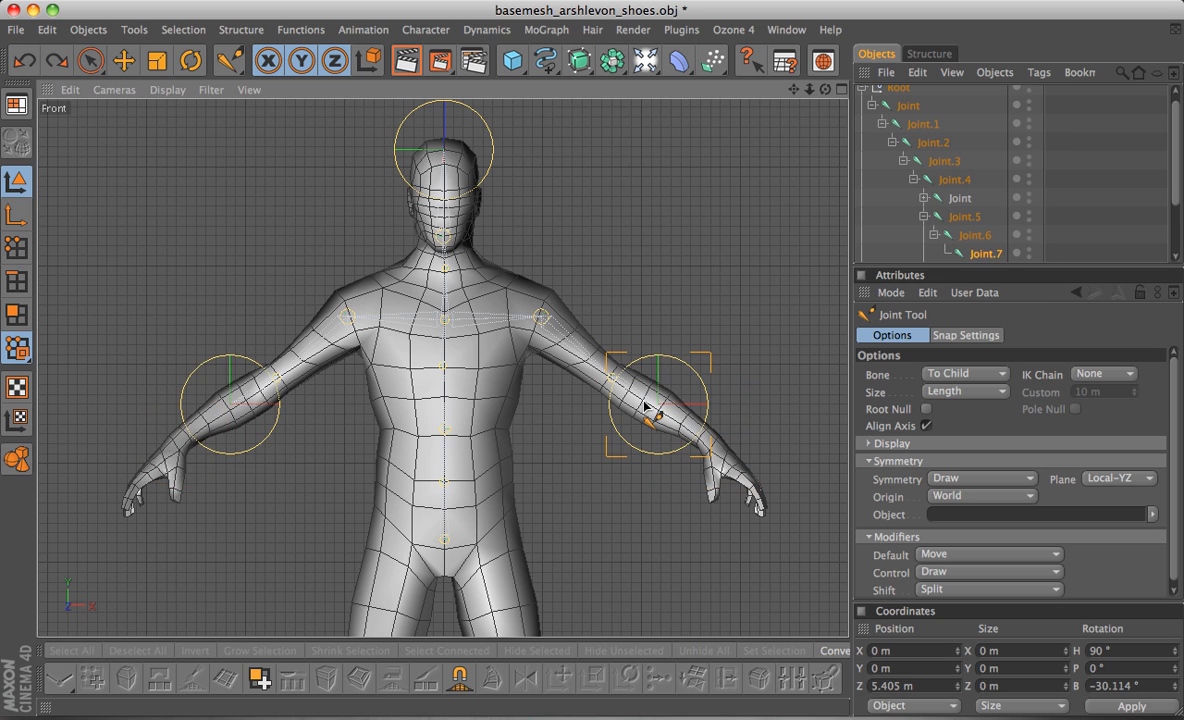
pyautogui.keyDown('ctrl'); pyautogui.click(709, 439); pyautogui.keyUp('ctrl')
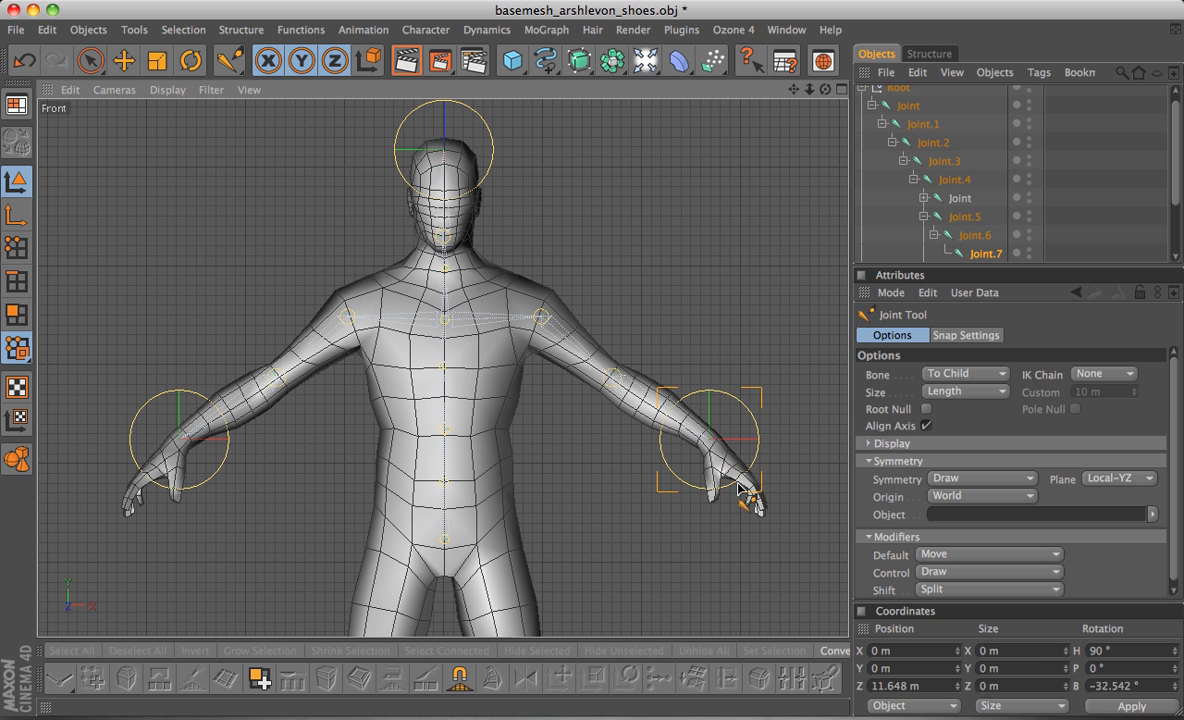
# Inspect the fit of the arm joints inside the mesh from several perspective angles.
pyautogui.middleClick(682, 472)
pyautogui.middleClick(293, 261)
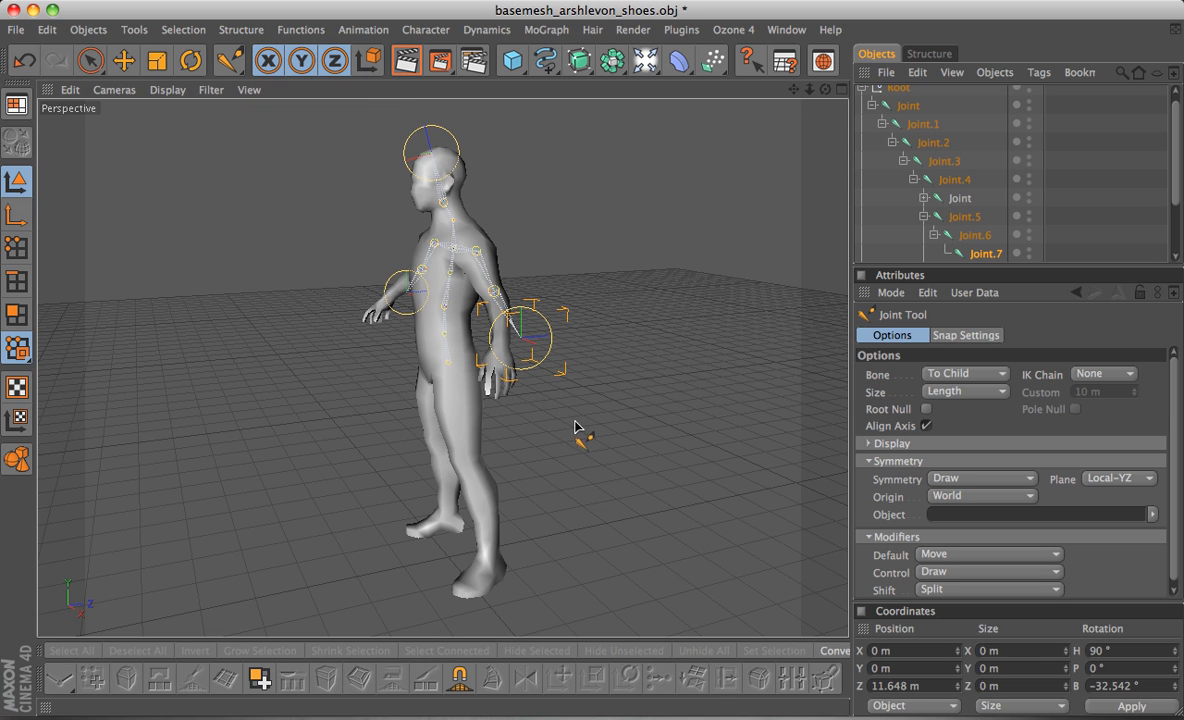
pyautogui.scroll(5, 578, 428)
pyautogui.scroll(-3, 577, 429)
pyautogui.moveTo(565, 404)
pyautogui.keyDown('alt'); pyautogui.mouseDown()
pyautogui.moveTo(516, 386)
pyautogui.moveTo(530, 395)
pyautogui.moveTo(481, 404)
pyautogui.moveTo(551, 391)
pyautogui.moveTo(588, 415)
pyautogui.moveTo(570, 418)
pyautogui.mouseUp(); pyautogui.keyUp('alt')
pyautogui.scroll(-2, 597, 416)
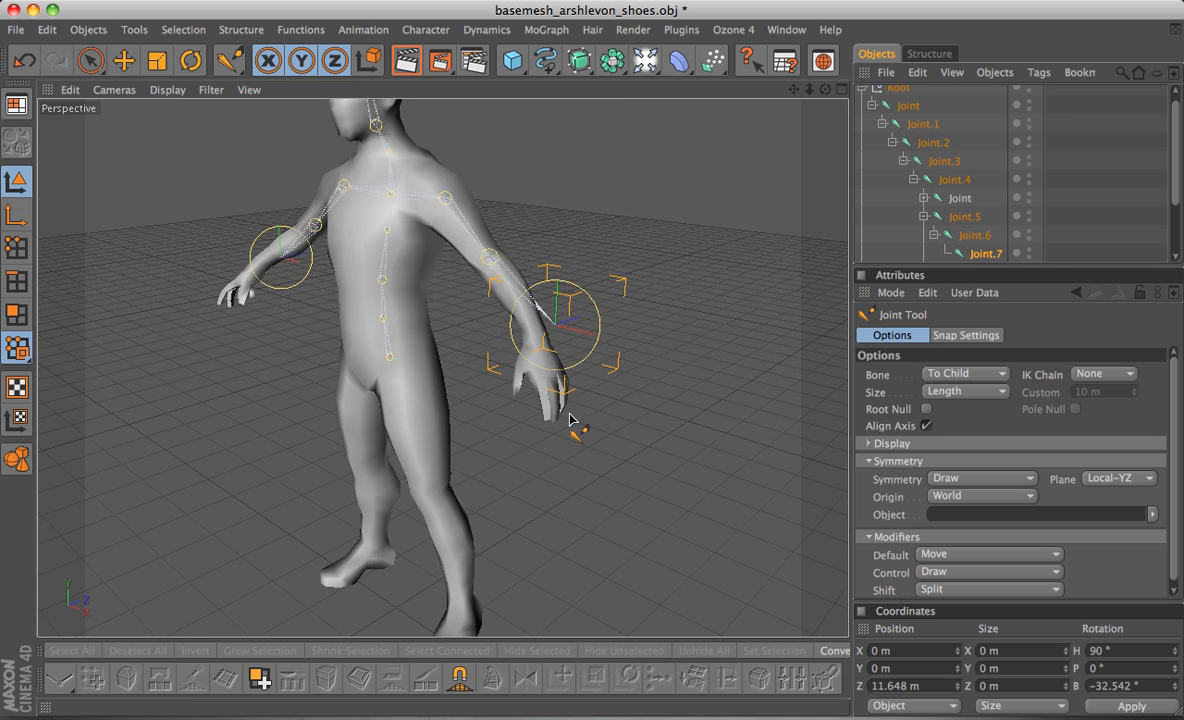
pyautogui.keyDown('alt'); pyautogui.moveTo(456, 298); pyautogui.dragTo(457, 255); pyautogui.keyUp('alt')
pyautogui.keyDown('alt'); pyautogui.moveTo(518, 328); pyautogui.dragTo(505, 258); pyautogui.keyUp('alt')
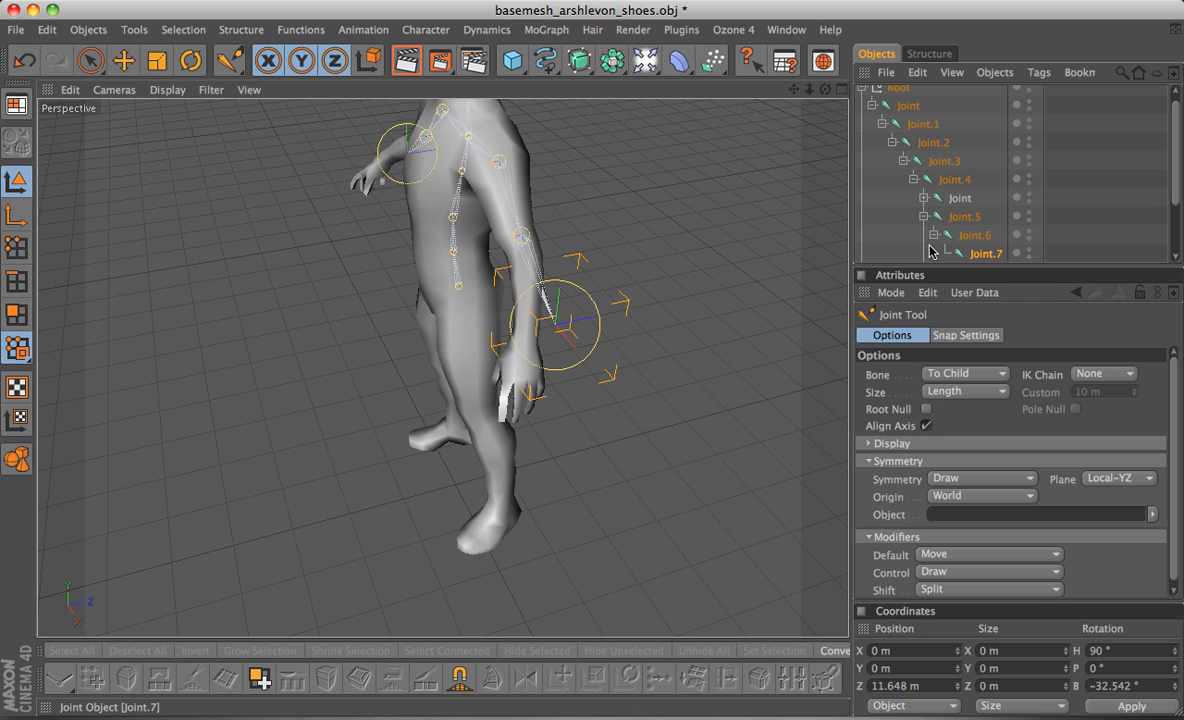
# Expand the mirrored arm chain, enlarge the object hierarchy and select both shoulder joints, Joint and Joint.5.
pyautogui.click(924, 198)
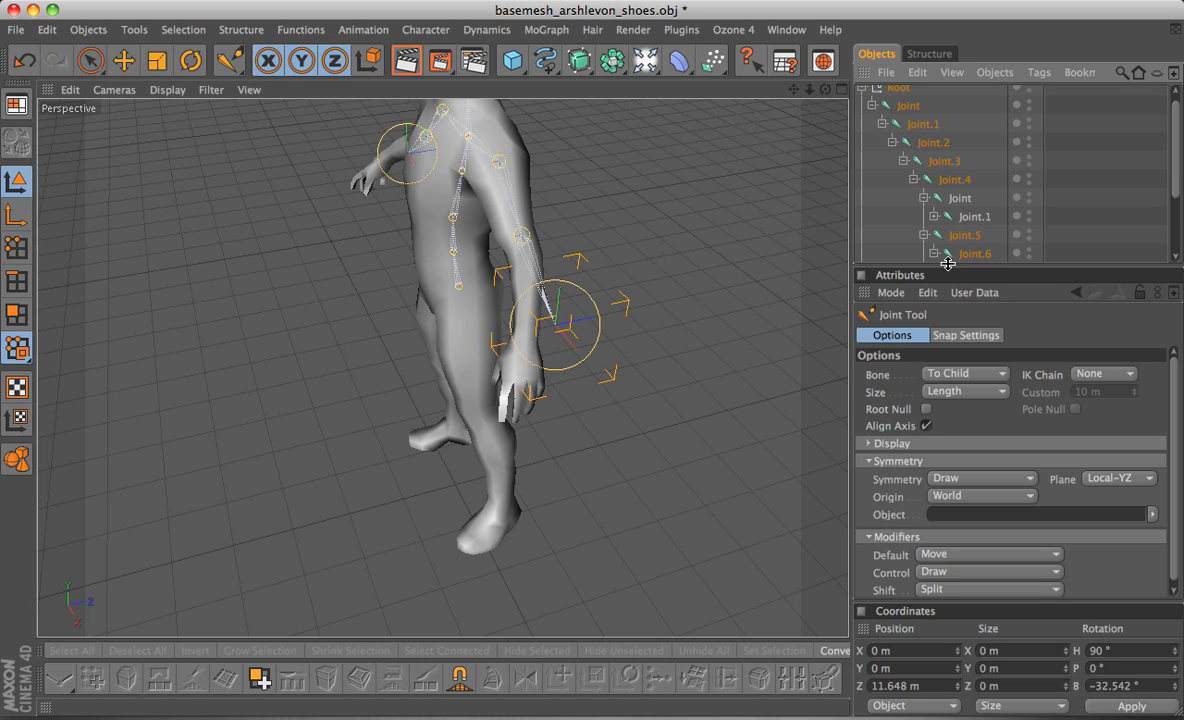
pyautogui.moveTo(945, 266); pyautogui.dragTo(947, 375)
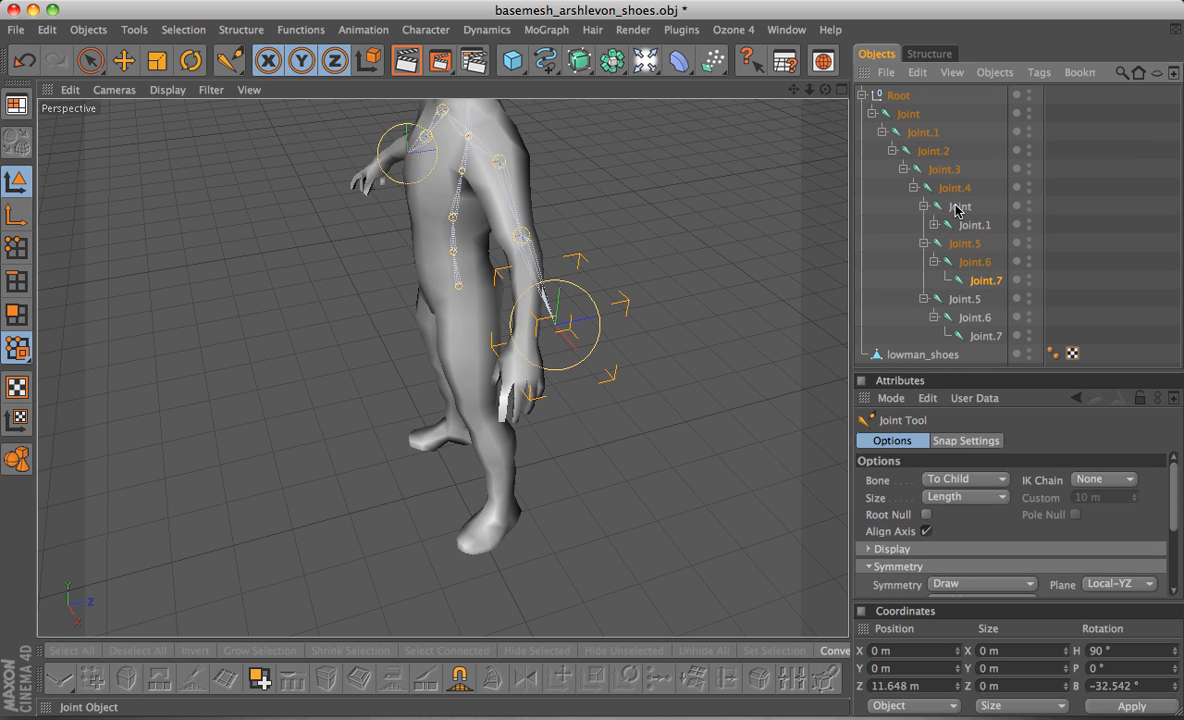
pyautogui.click(958, 207)
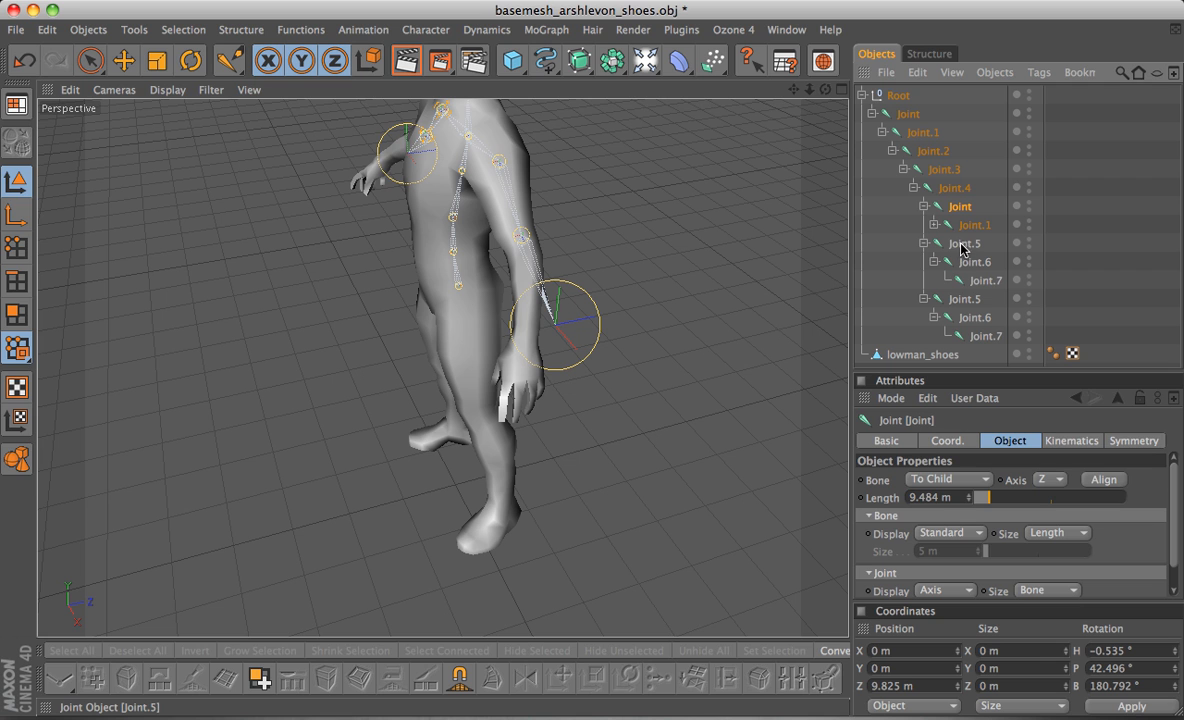
pyautogui.keyDown('ctrl'); pyautogui.click(963, 251); pyautogui.keyUp('ctrl')
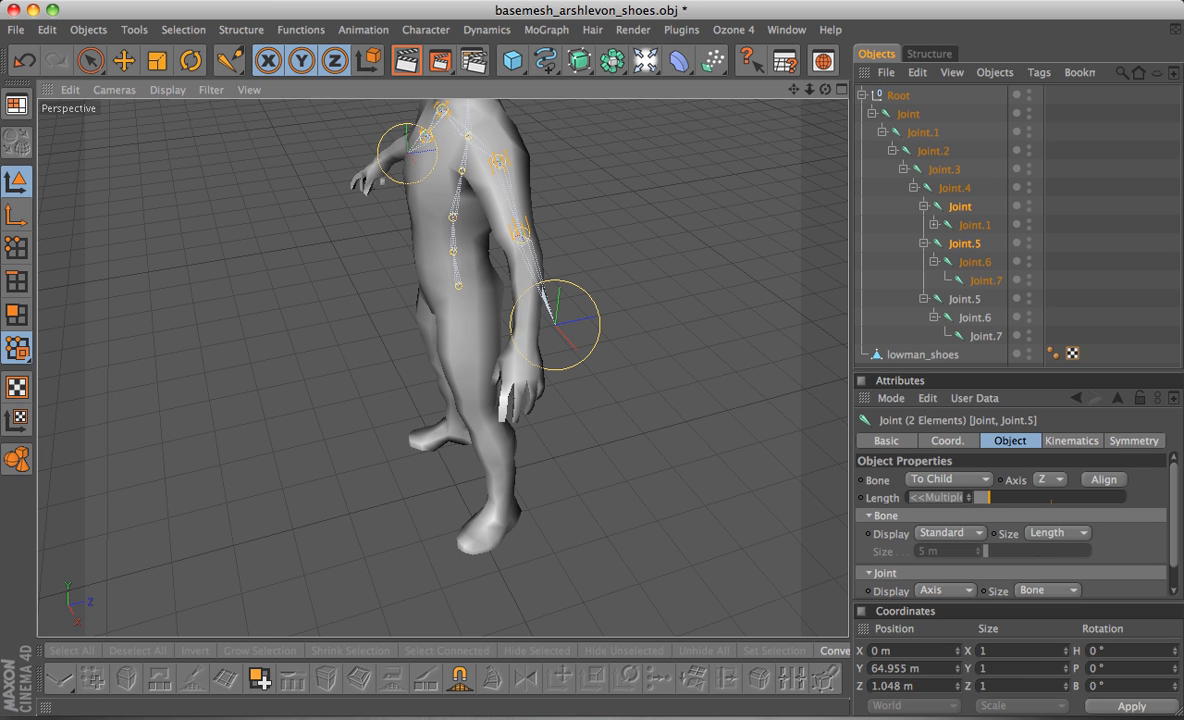
pyautogui.keyDown('alt'); pyautogui.moveTo(690, 243); pyautogui.dragTo(710, 215); pyautogui.keyUp('alt')
# Select both elbow joints, Joint.1 and Joint.6, and shift them slightly forward and down in the side view.
pyautogui.click(975, 225)
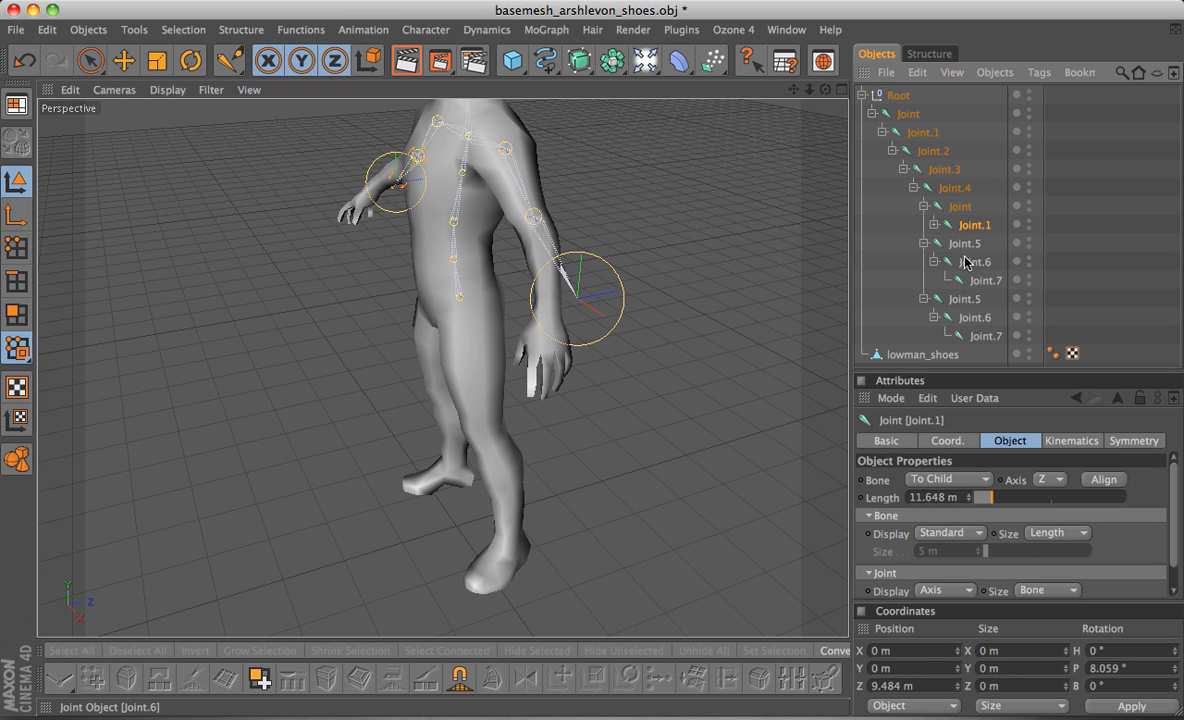
pyautogui.keyDown('ctrl'); pyautogui.click(975, 262); pyautogui.keyUp('ctrl')
pyautogui.middleClick(558, 336)
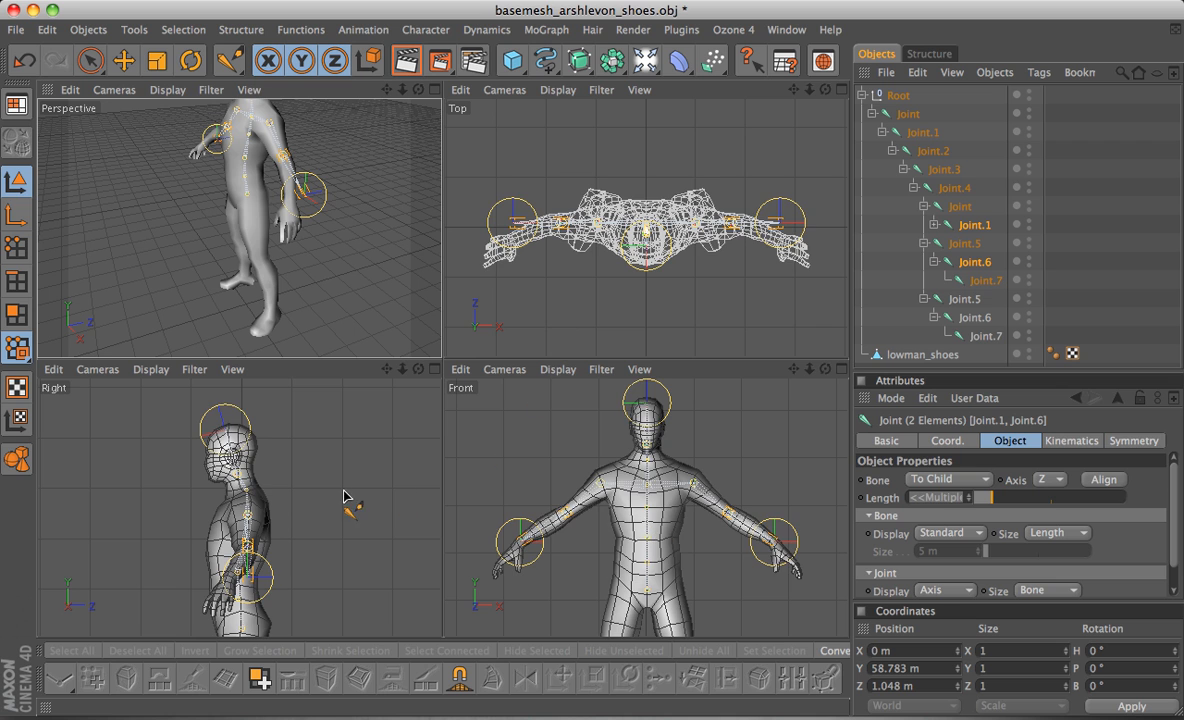
pyautogui.middleClick(342, 500)
pyautogui.scroll(5, 477, 462)
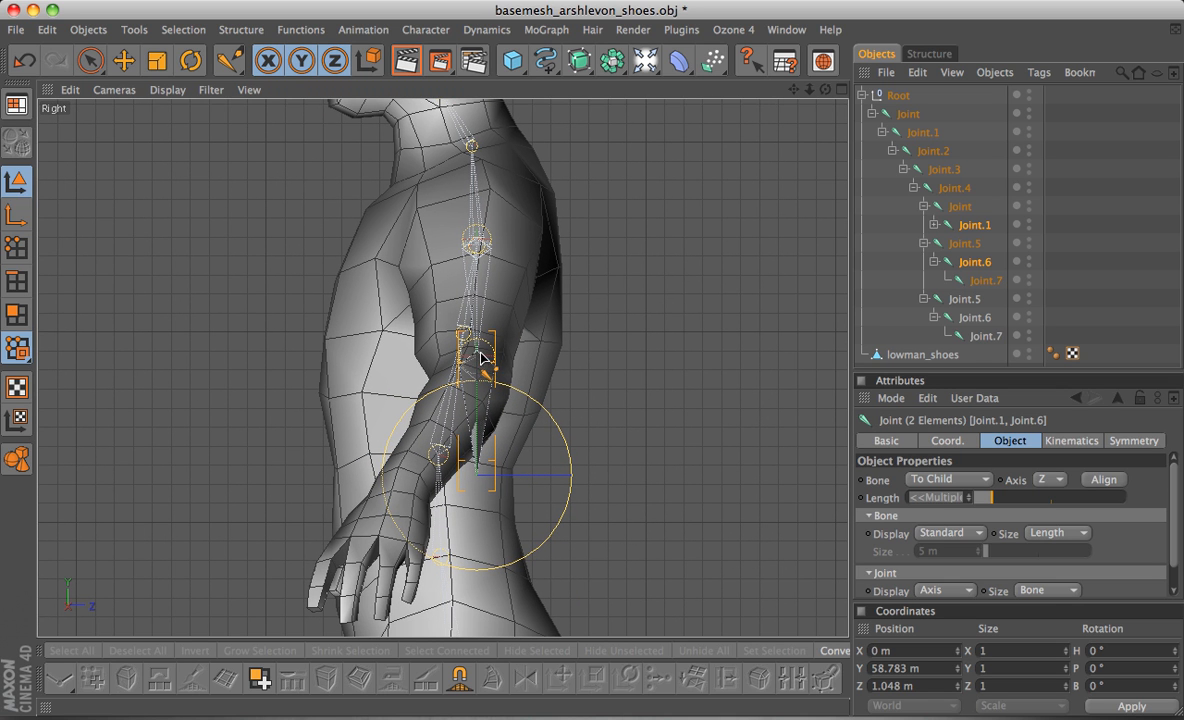
pyautogui.moveTo(480, 357)
pyautogui.mouseDown()
pyautogui.moveTo(411, 358)
pyautogui.moveTo(474, 366)
pyautogui.mouseUp()
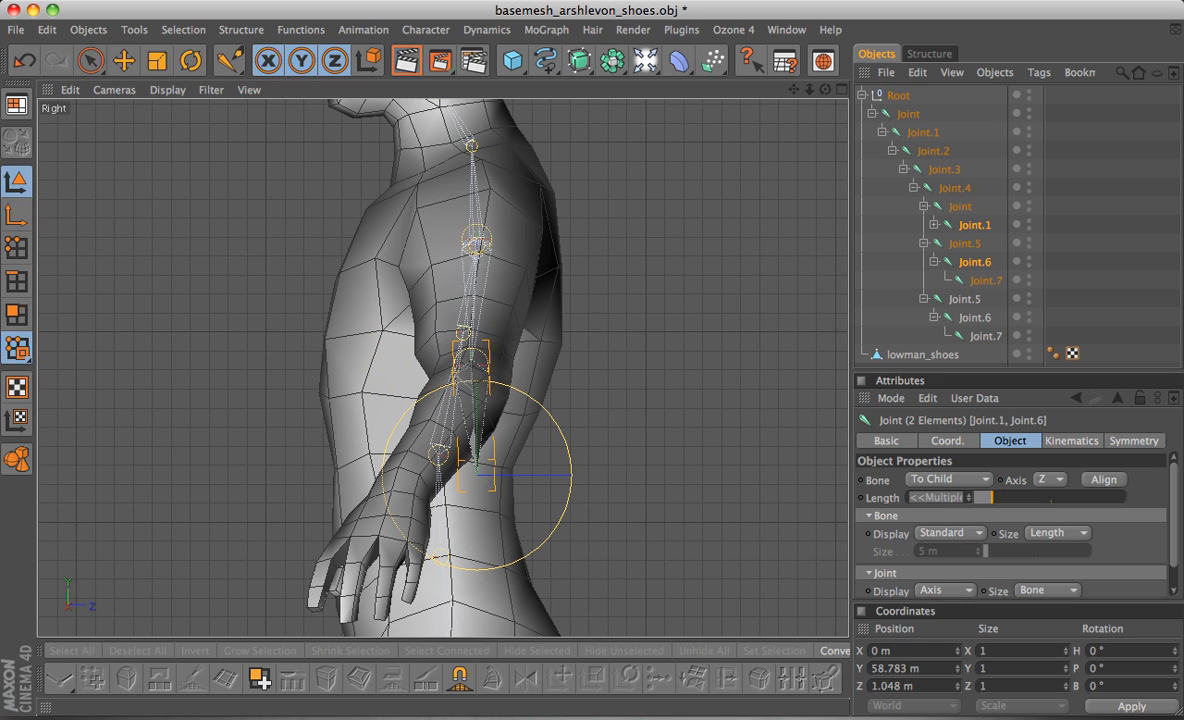
# Select the wrist joint, Joint.7, and move it forward into the mesh's wrist in the side view.
pyautogui.click(945, 260)
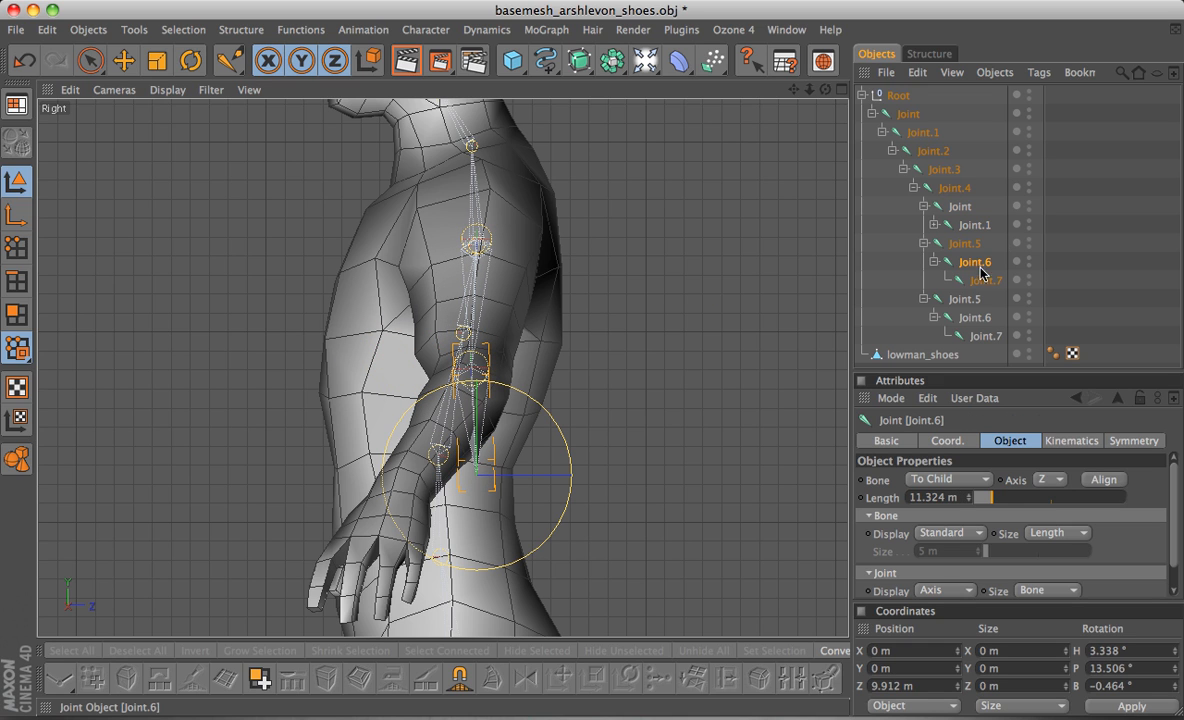
pyautogui.click(983, 279)
pyautogui.keyDown('shift'); pyautogui.click(986, 337); pyautogui.keyUp('shift')
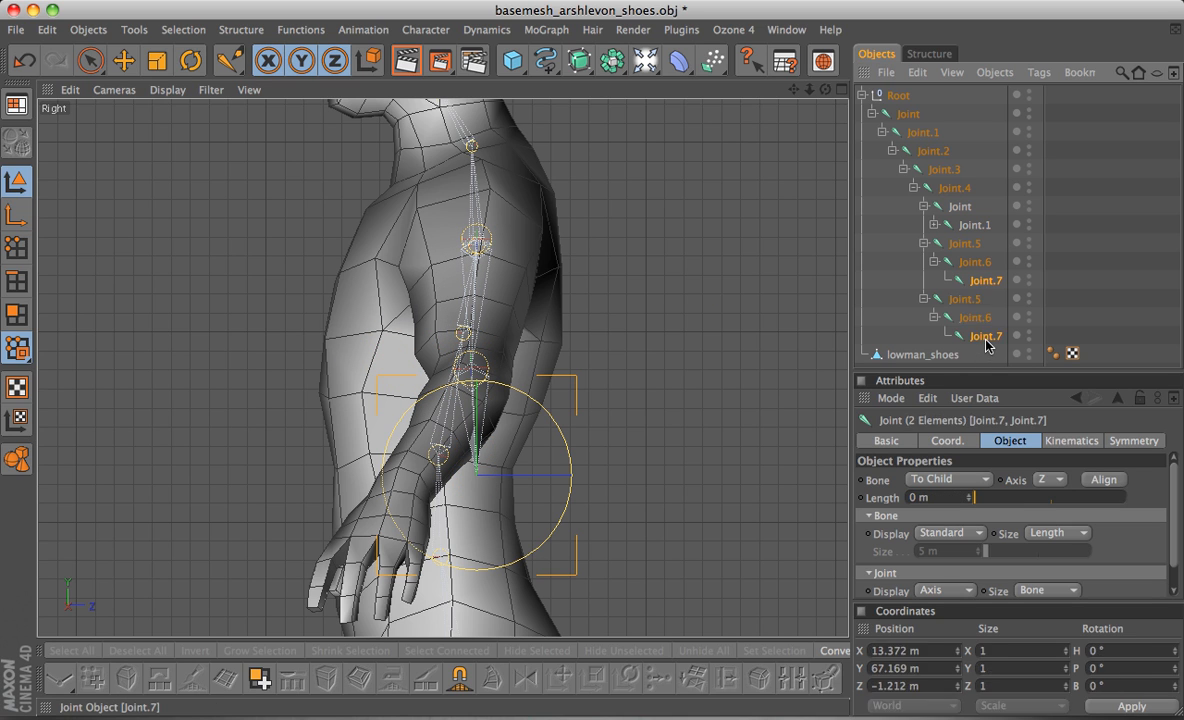
pyautogui.moveTo(480, 476); pyautogui.dragTo(406, 488)
# Check the elbow and wrist joint placement against the mesh in the front and perspective views.
pyautogui.middleClick(738, 430)
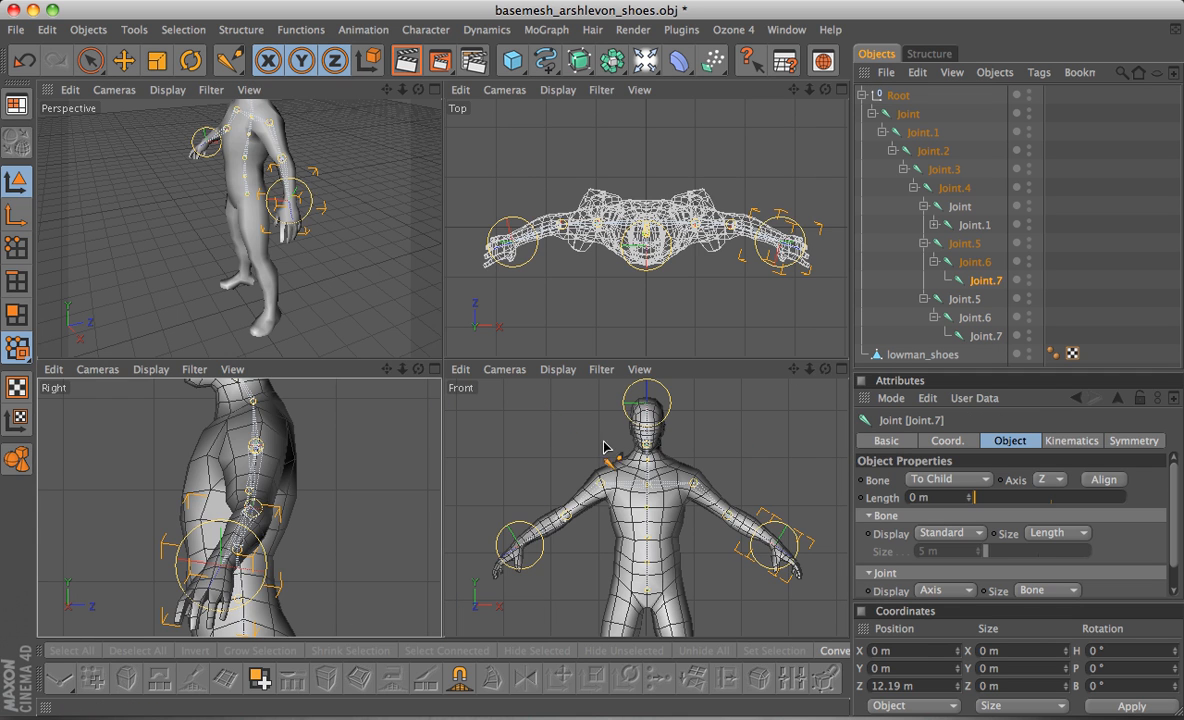
pyautogui.middleClick(610, 446)
pyautogui.scroll(3, 595, 468)
pyautogui.keyDown('alt'); pyautogui.moveTo(612, 464); pyautogui.dragTo(480, 400, button='middle'); pyautogui.keyUp('alt')
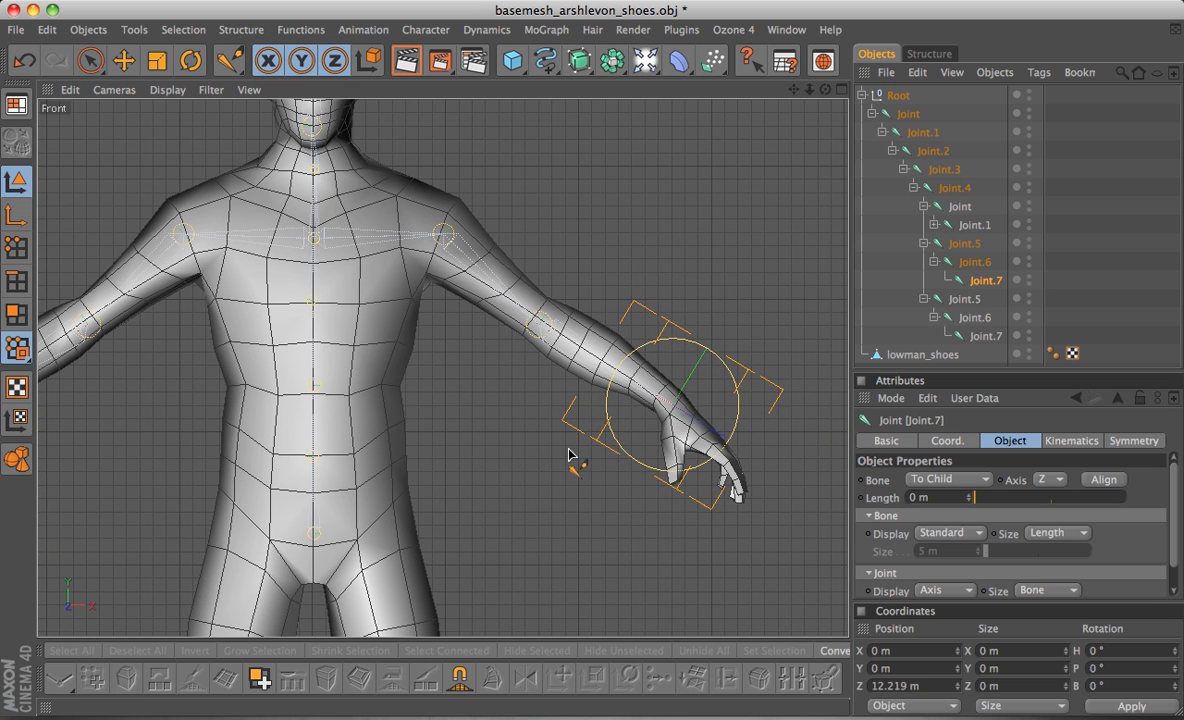
pyautogui.middleClick(568, 455)
pyautogui.middleClick(330, 290)
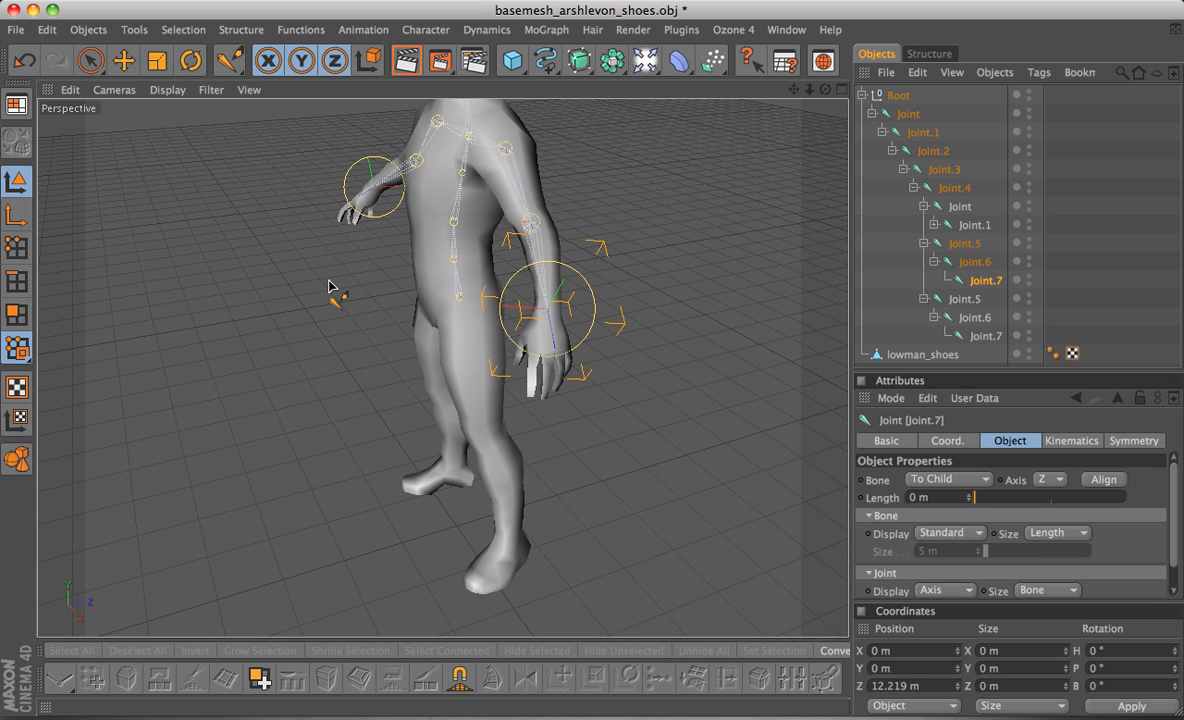
pyautogui.keyDown('alt'); pyautogui.moveTo(330, 288); pyautogui.dragTo(481, 346); pyautogui.keyUp('alt')
pyautogui.scroll(-3, 595, 378)
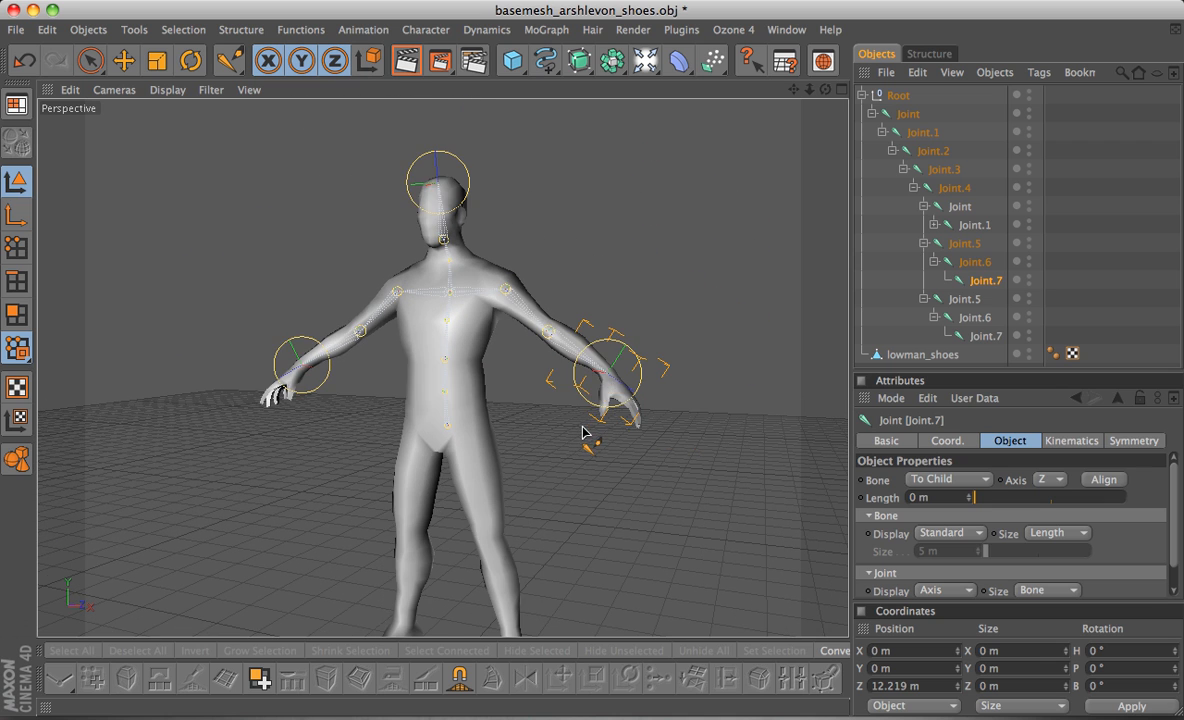
pyautogui.scroll(5, 583, 432)
pyautogui.scroll(-6, 587, 431)
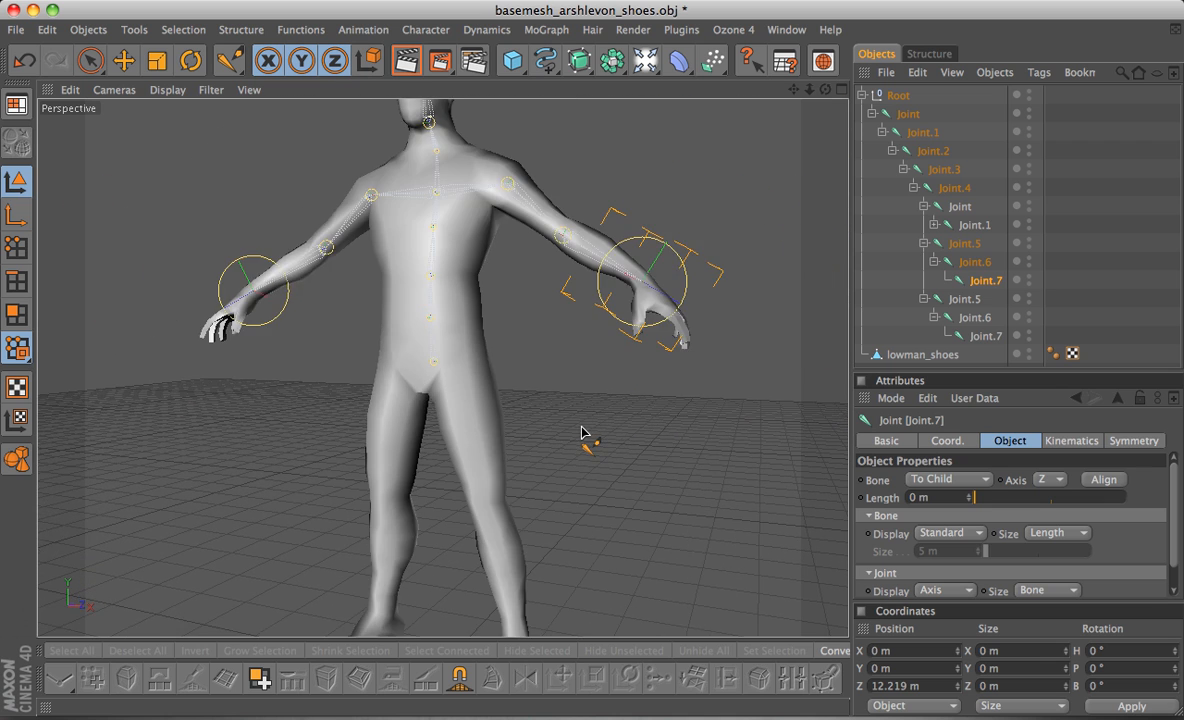
# Hide the lowman_shoes mesh to inspect the bare skeleton, and show the mesh again.
pyautogui.doubleClick(1029, 353)
pyautogui.keyDown('alt'); pyautogui.moveTo(553, 404); pyautogui.dragTo(514, 430); pyautogui.keyUp('alt')
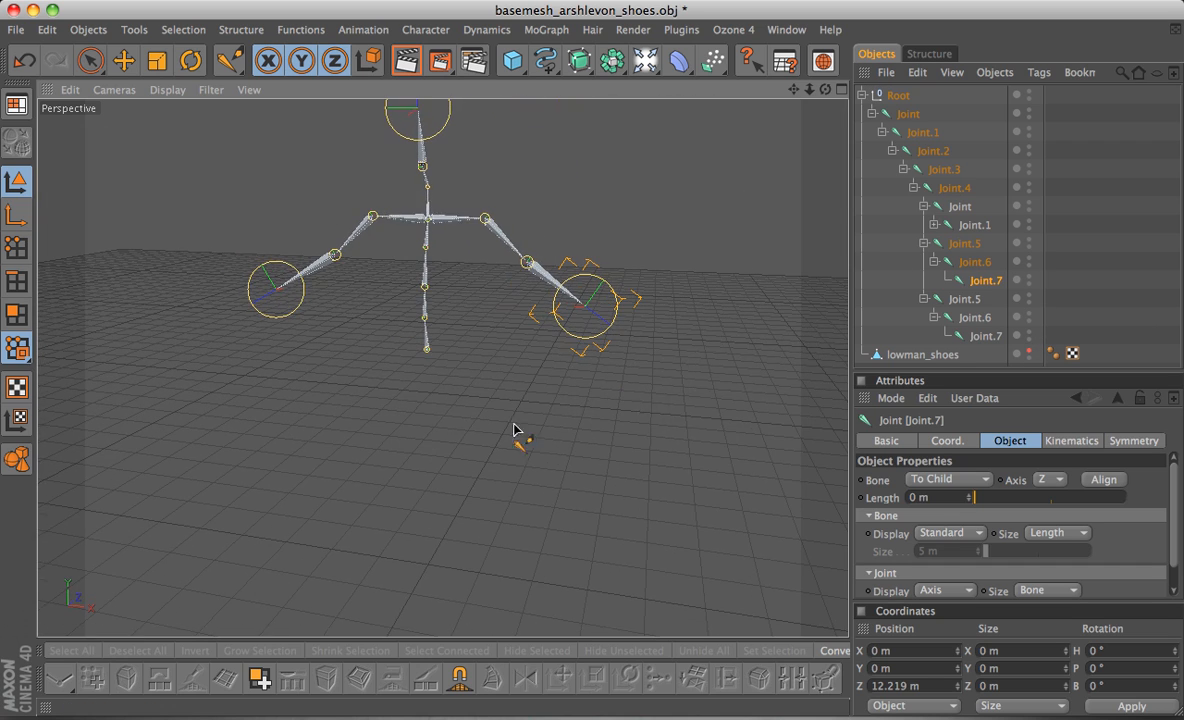
pyautogui.click(1029, 353)
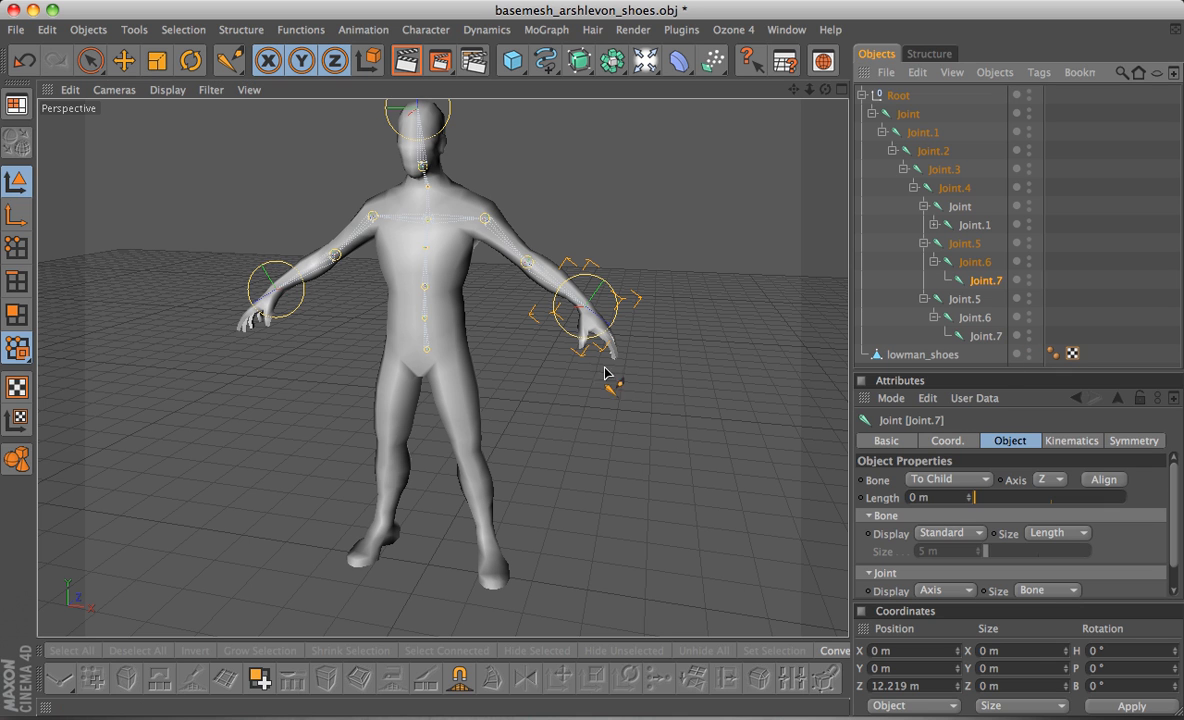
pyautogui.keyDown('alt'); pyautogui.moveTo(475, 384); pyautogui.dragTo(415, 378); pyautogui.keyUp('alt')
# Select the pelvis joint as the parent for the legs and reactivate the Joint tool with its Symmetry options in view.
pyautogui.click(414, 366)
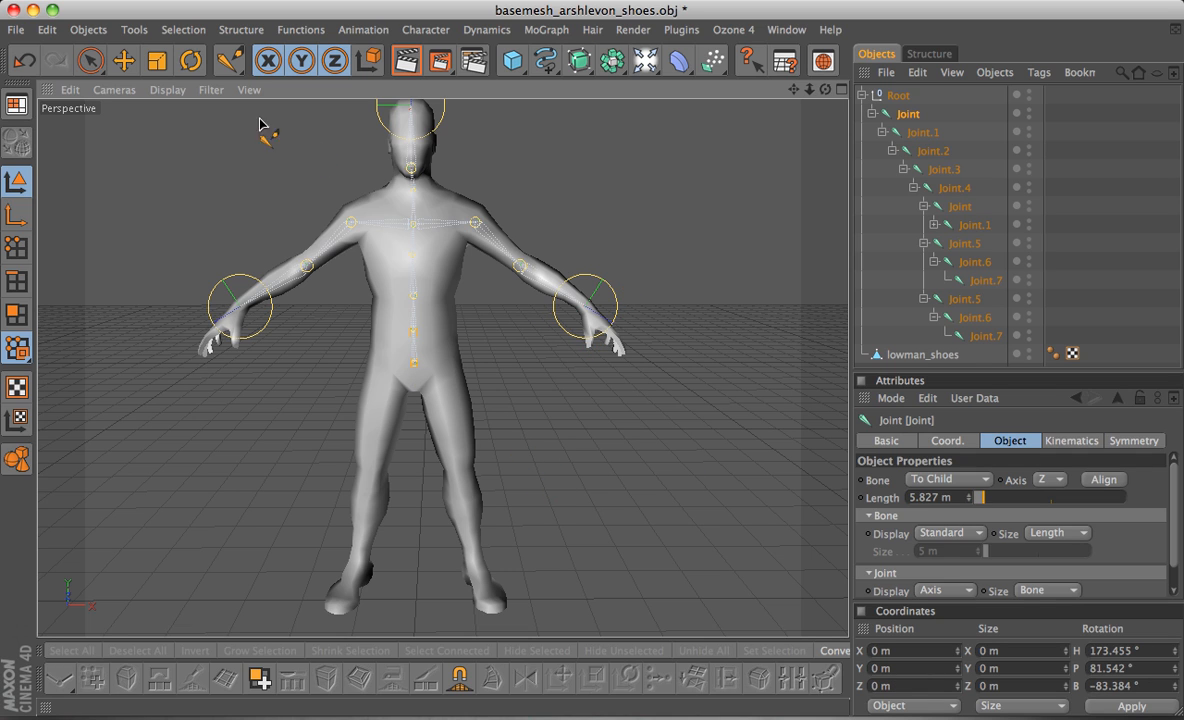
pyautogui.click(231, 61)
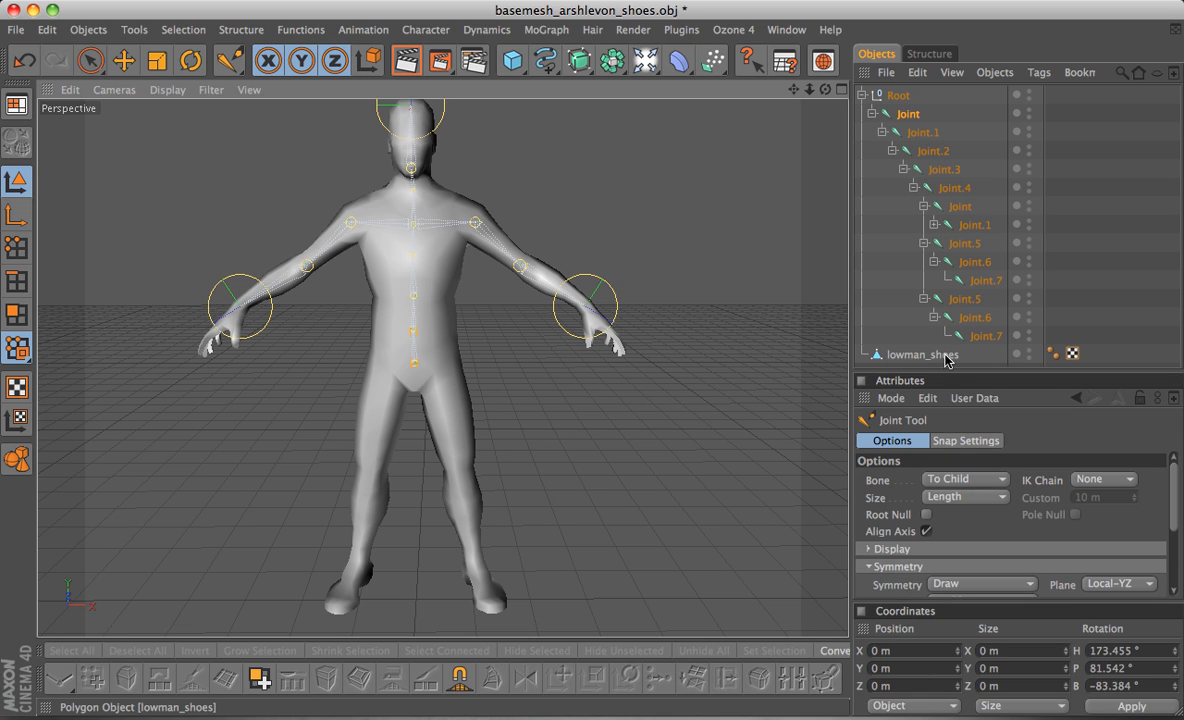
pyautogui.moveTo(946, 370); pyautogui.dragTo(944, 262)
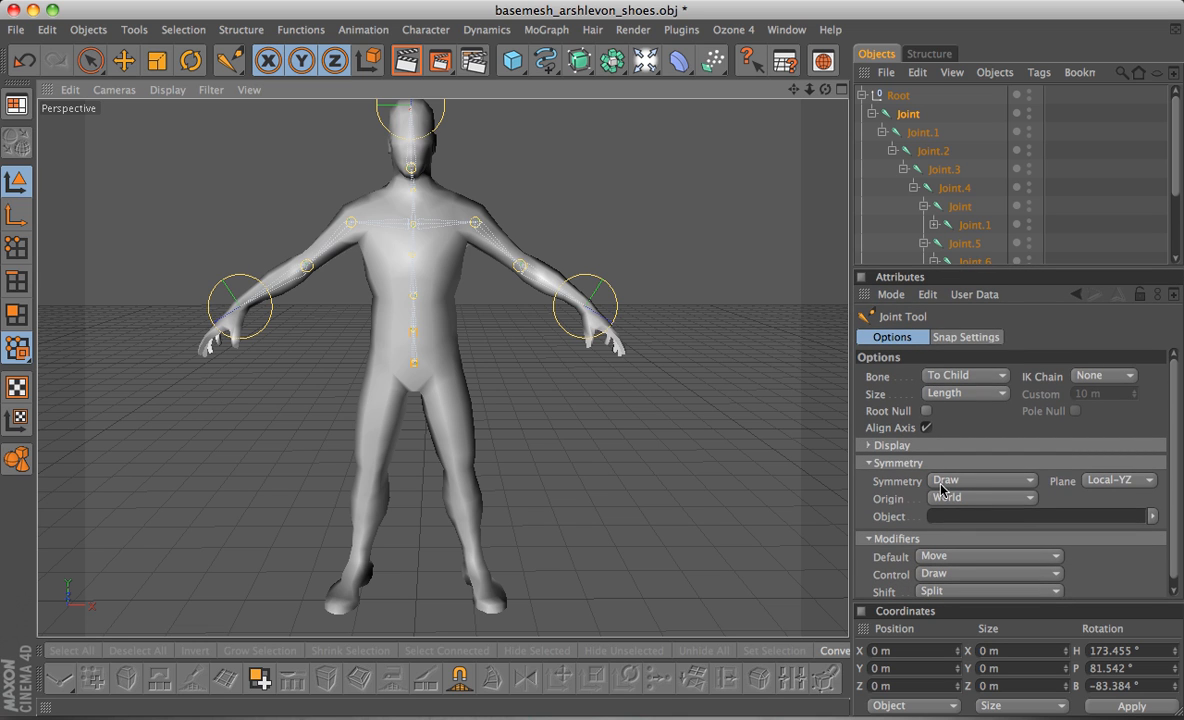
# Draw mirrored joints at the hips and knees from the pelvis joint in the front view, undoing the trial knee joints.
pyautogui.middleClick(398, 410)
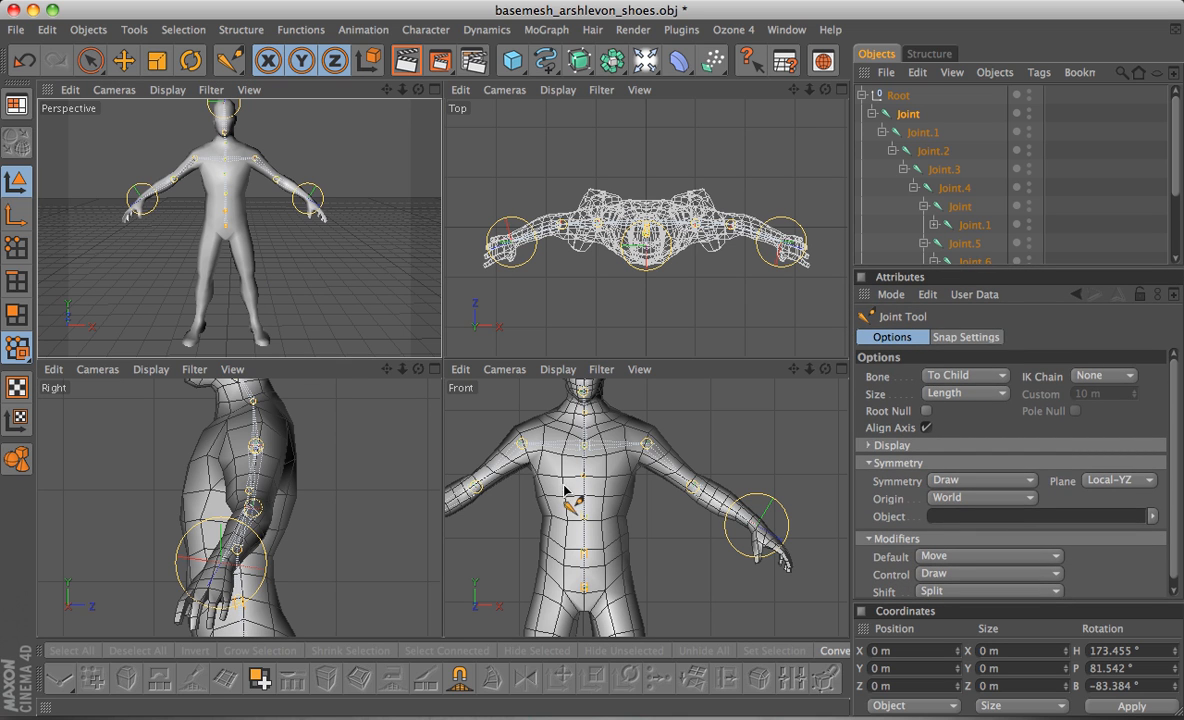
pyautogui.middleClick(570, 534)
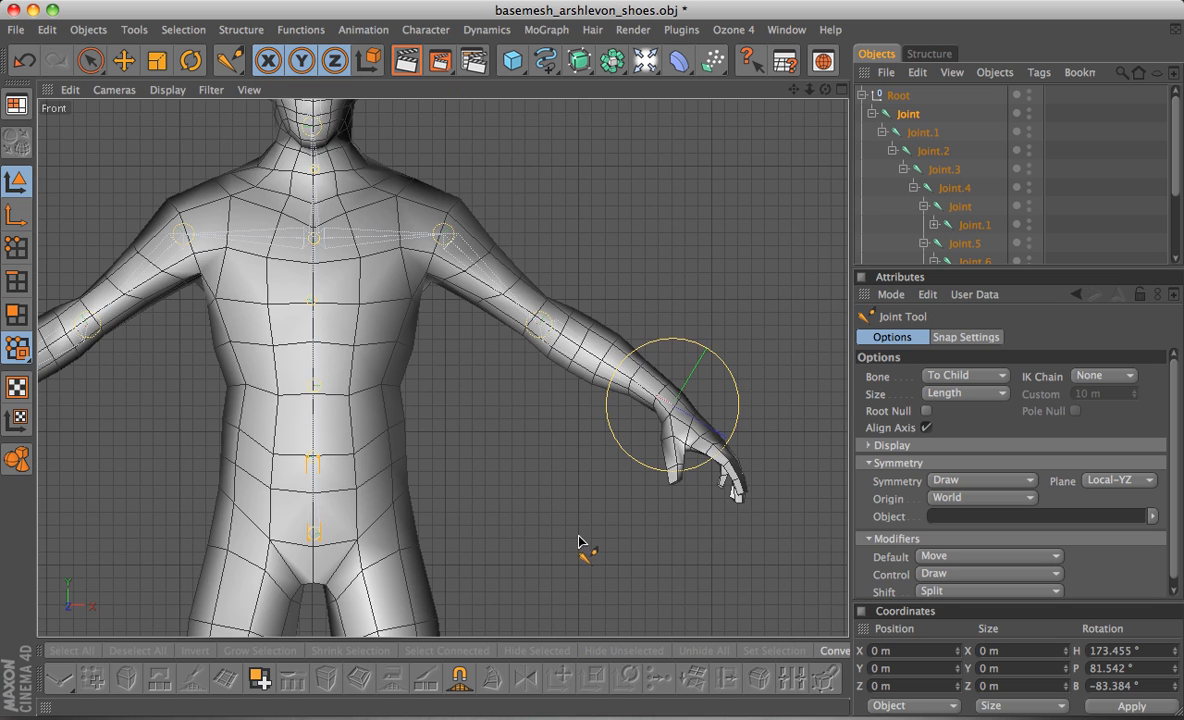
pyautogui.keyDown('alt'); pyautogui.moveTo(581, 541); pyautogui.dragTo(759, 134, button='middle'); pyautogui.keyUp('alt')
pyautogui.keyDown('alt'); pyautogui.moveTo(492, 398); pyautogui.dragTo(487, 508, button='middle'); pyautogui.keyUp('alt')
pyautogui.keyDown('alt'); pyautogui.moveTo(538, 324); pyautogui.dragTo(536, 389, button='middle'); pyautogui.keyUp('alt')
pyautogui.keyDown('ctrl'); pyautogui.click(584, 546); pyautogui.keyUp('ctrl')
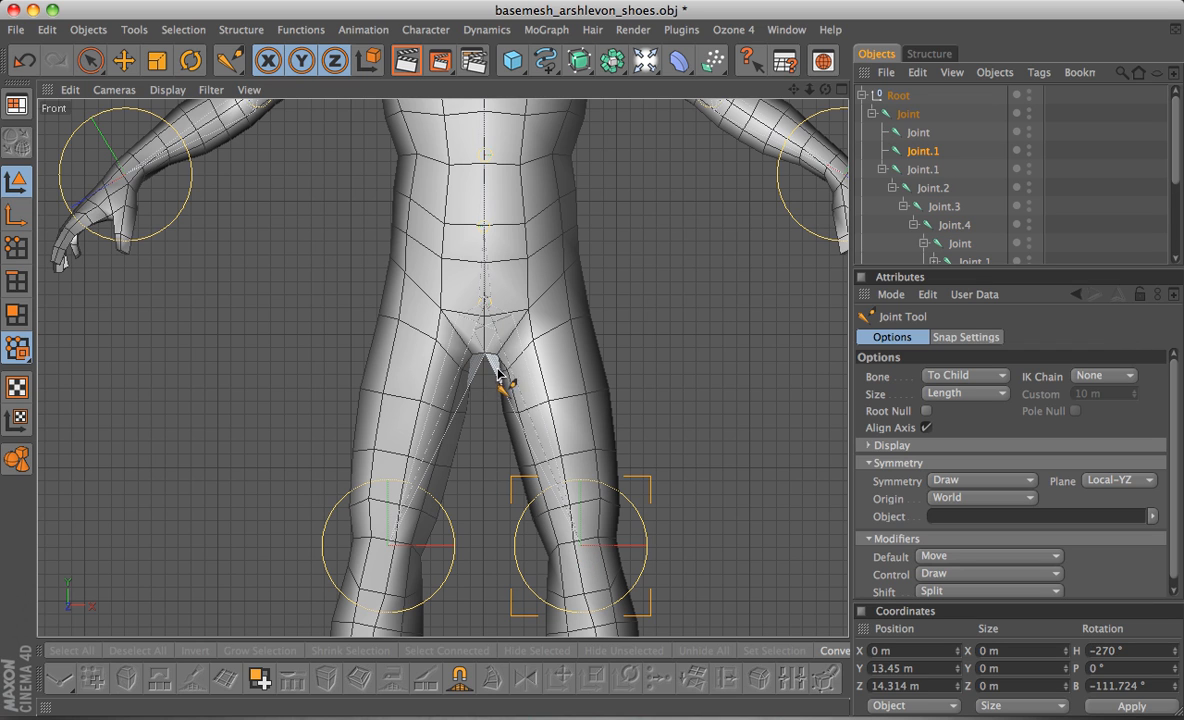
pyautogui.hotkey('ctrl', 'z')
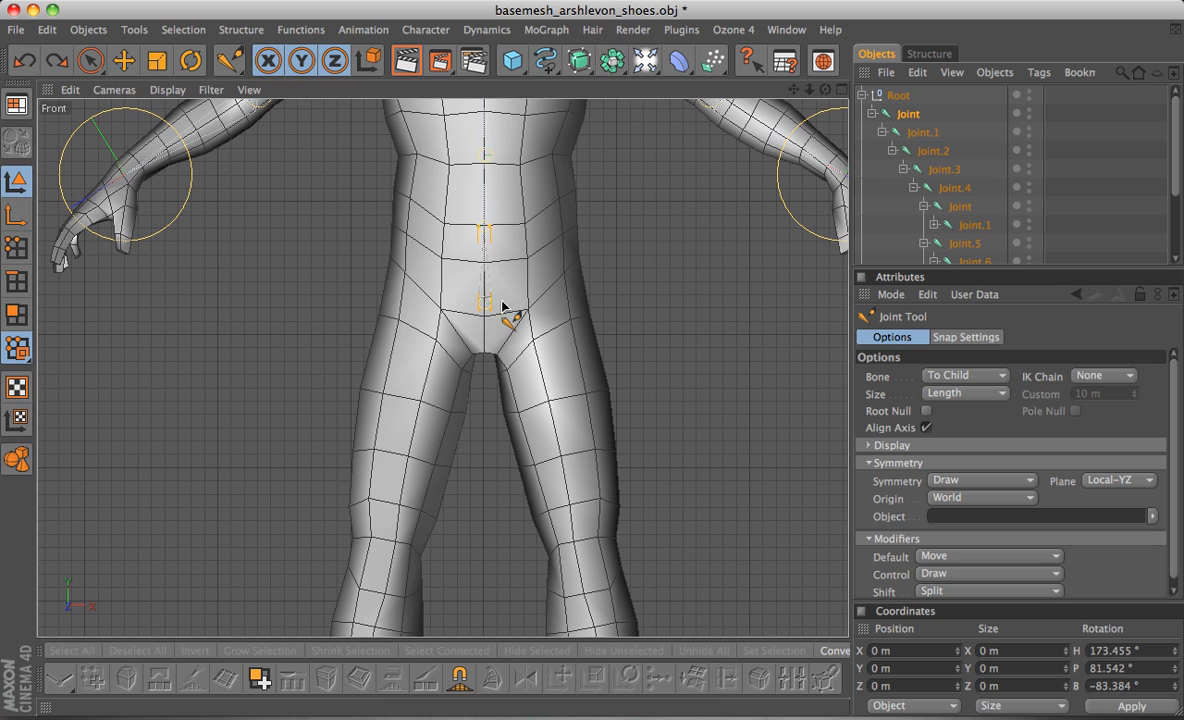
pyautogui.keyDown('ctrl'); pyautogui.moveTo(537, 317); pyautogui.dragTo(548, 312); pyautogui.keyUp('ctrl')
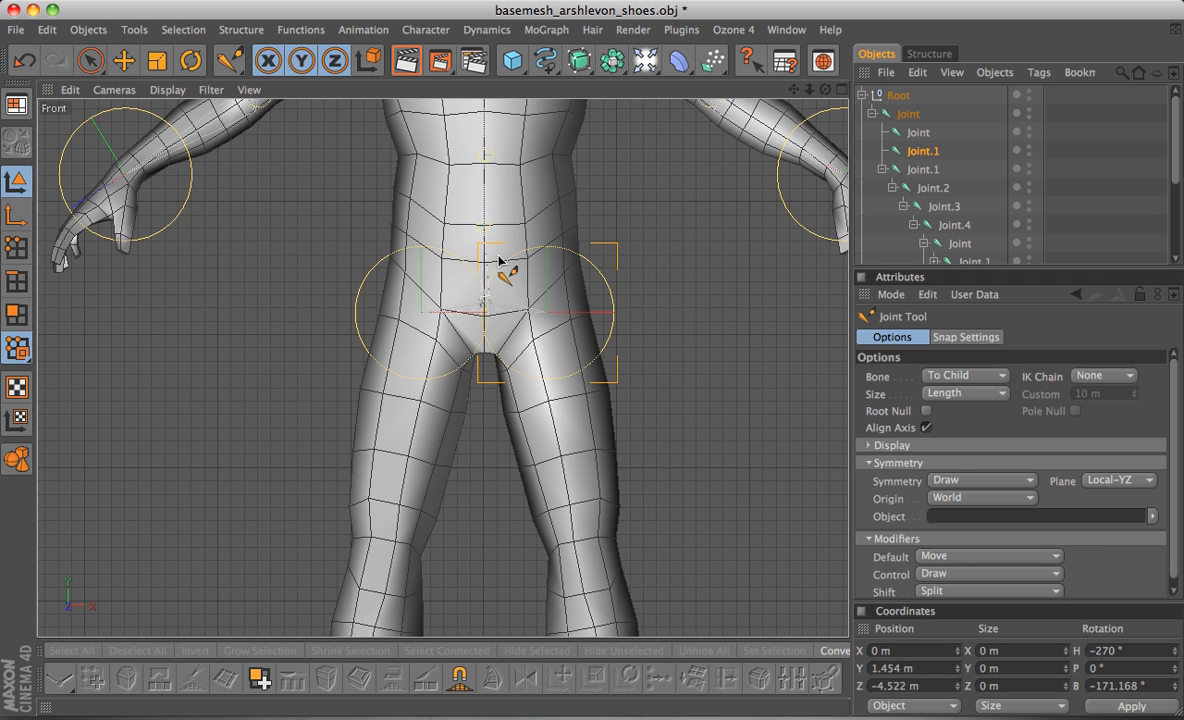
pyautogui.click(489, 298)
pyautogui.press('super+z')
pyautogui.keyDown('alt'); pyautogui.moveTo(588, 545); pyautogui.dragTo(579, 430, button='middle'); pyautogui.keyUp('alt')
pyautogui.moveTo(570, 444)
pyautogui.keyDown('ctrl'); pyautogui.mouseDown()
pyautogui.moveTo(582, 436)
pyautogui.moveTo(570, 433)
pyautogui.moveTo(573, 457)
pyautogui.mouseUp(); pyautogui.keyUp('ctrl')
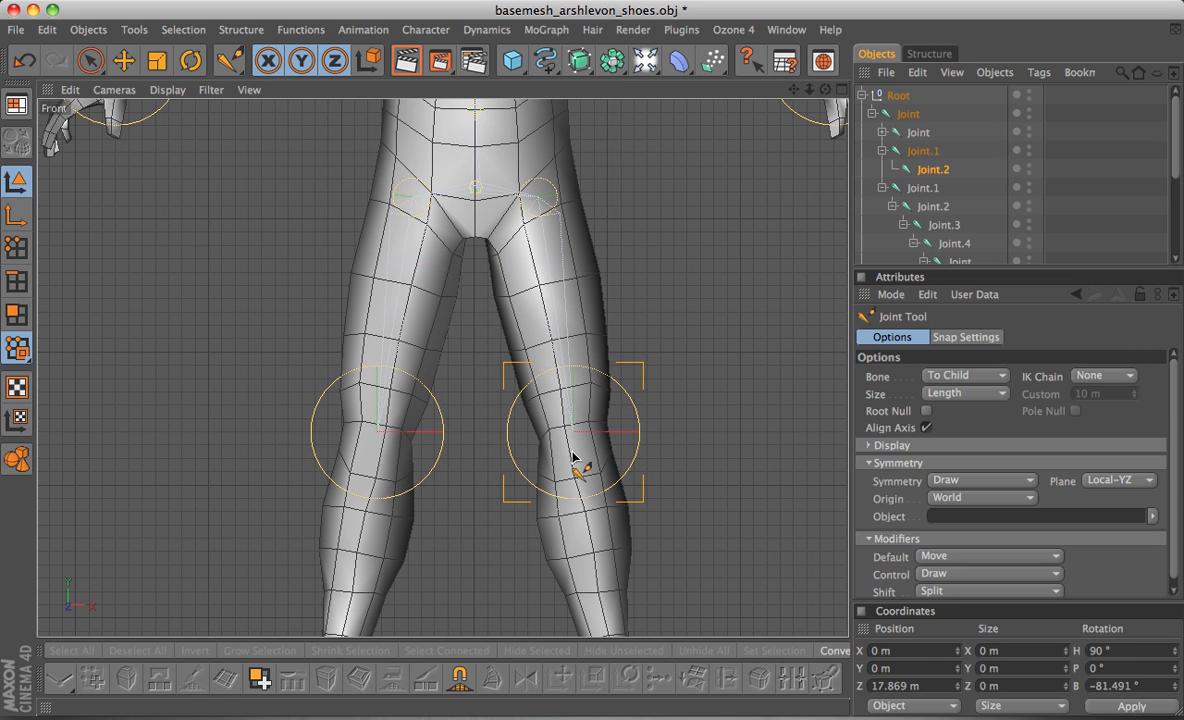
# Select both knee joints, Joint.1 and Joint.2, and shift them slightly backward within the knees in the side view.
pyautogui.middleClick(573, 462)
pyautogui.middleClick(348, 552)
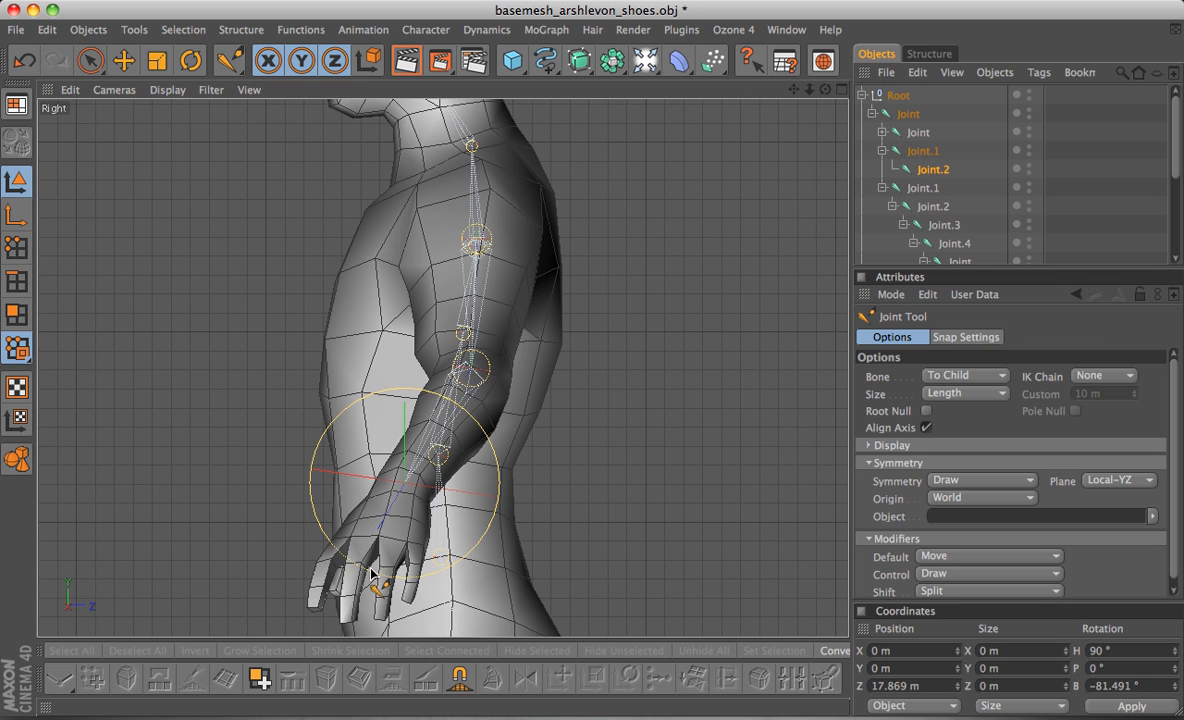
pyautogui.keyDown('alt'); pyautogui.moveTo(372, 574); pyautogui.dragTo(371, 27, button='middle'); pyautogui.keyUp('alt')
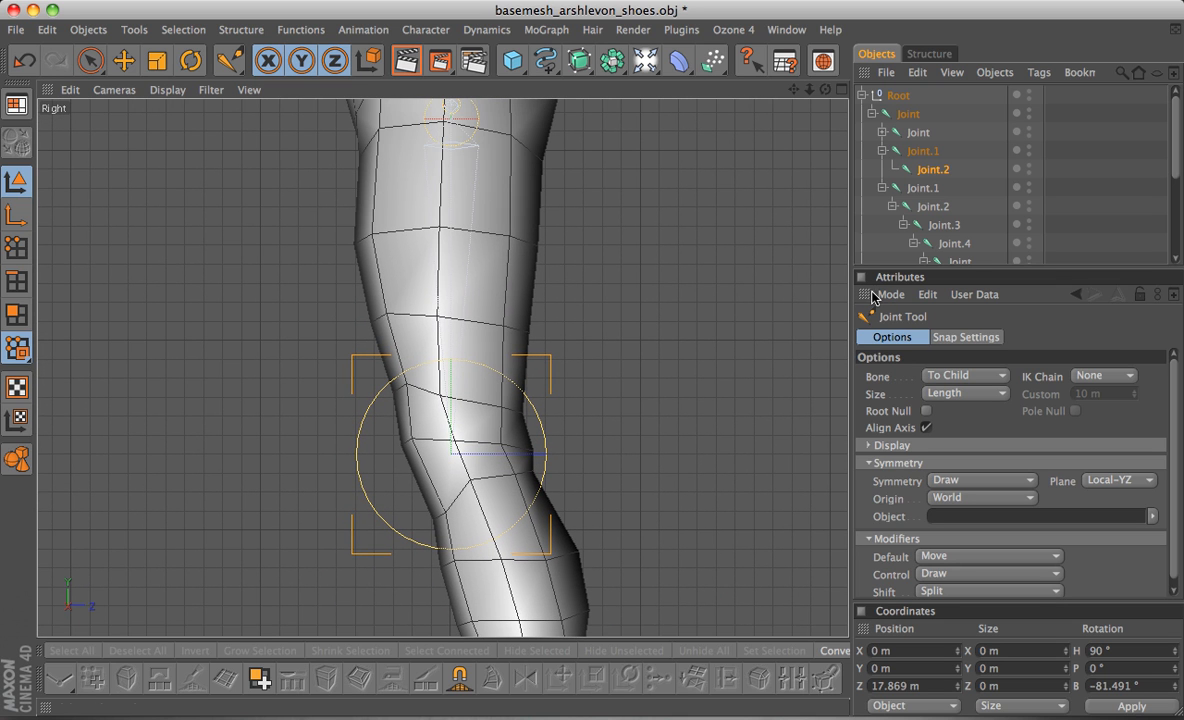
pyautogui.click(883, 133)
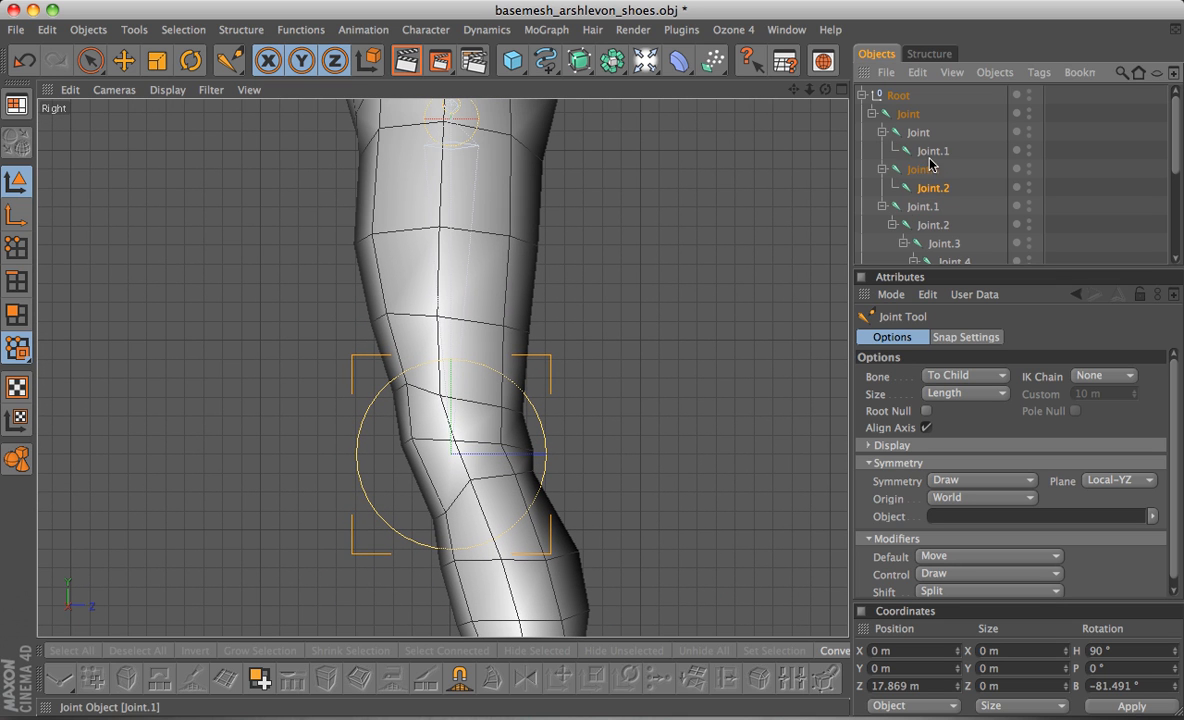
pyautogui.keyDown('ctrl'); pyautogui.click(931, 152); pyautogui.keyUp('ctrl')
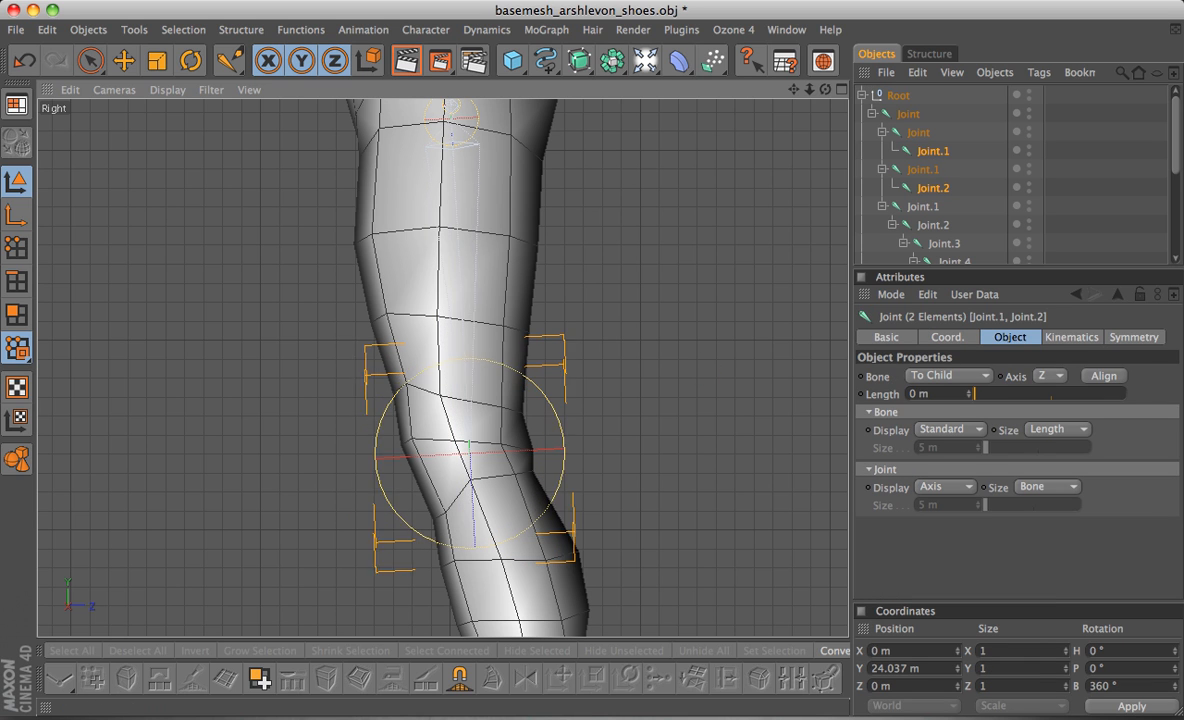
pyautogui.click(457, 455)
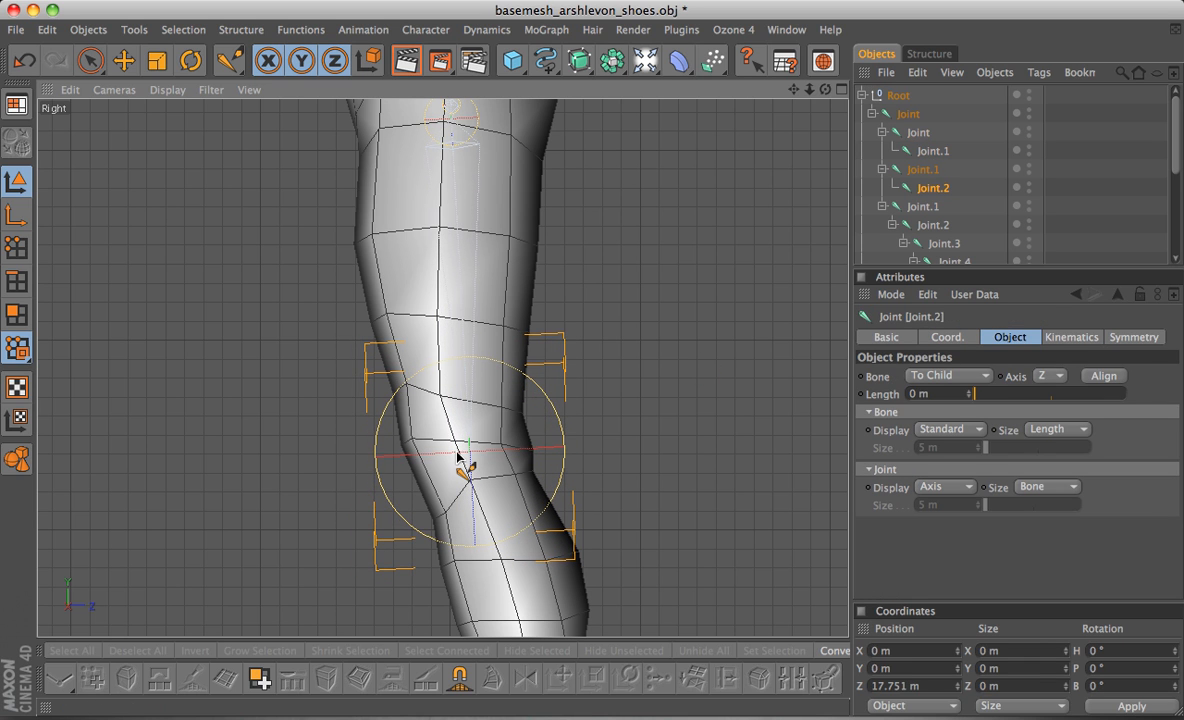
pyautogui.middleClick(457, 455)
pyautogui.middleClick(634, 564)
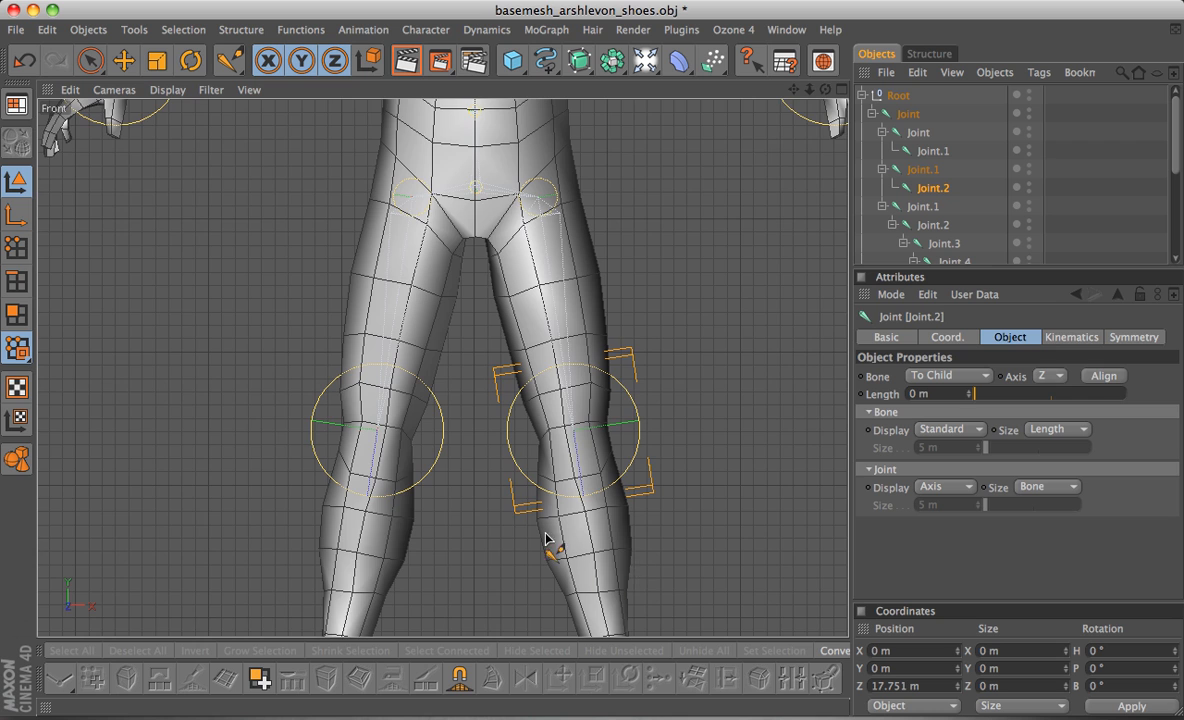
# Add mirrored ankle joints at the feet below the knee joints in the front view.
pyautogui.keyDown('alt'); pyautogui.moveTo(552, 542); pyautogui.dragTo(552, 206, button='middle'); pyautogui.keyUp('alt')
pyautogui.keyDown('alt'); pyautogui.moveTo(609, 505); pyautogui.dragTo(607, 538, button='middle'); pyautogui.keyUp('alt')
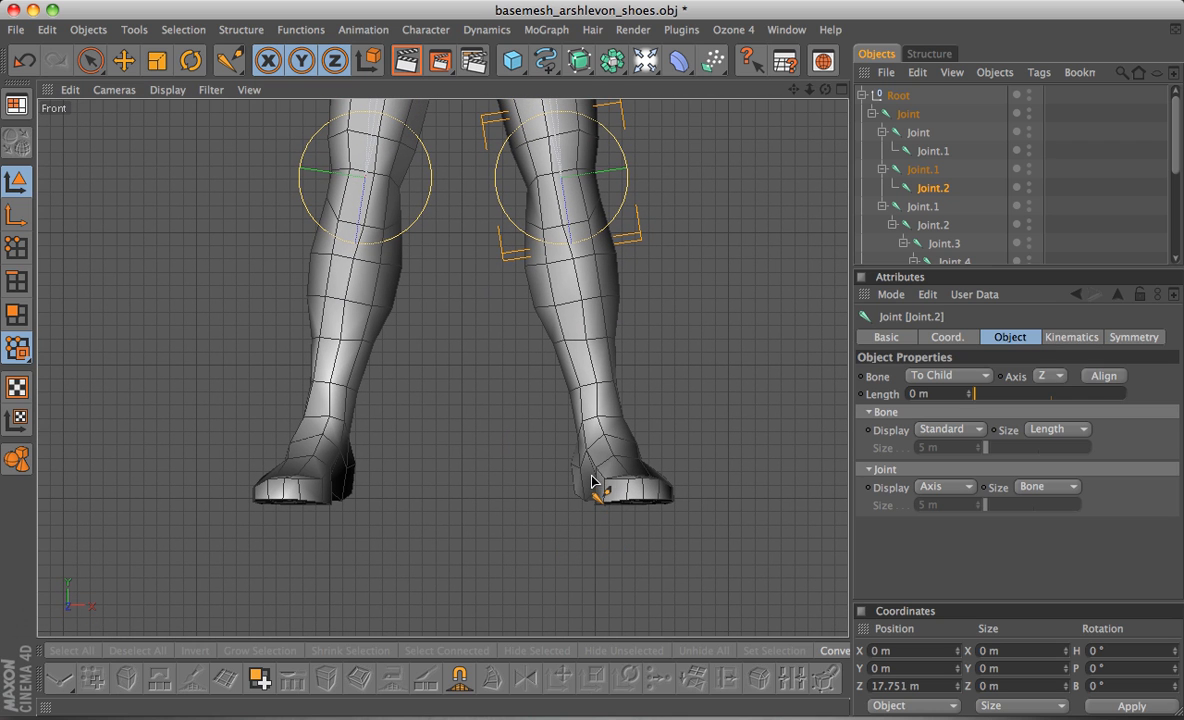
pyautogui.keyDown('ctrl'); pyautogui.moveTo(592, 475); pyautogui.dragTo(603, 490); pyautogui.keyUp('ctrl')
# In the side view, move the ankle joint back into the heel and add joints at the ball of the foot and the toe tip.
pyautogui.middleClick(470, 470)
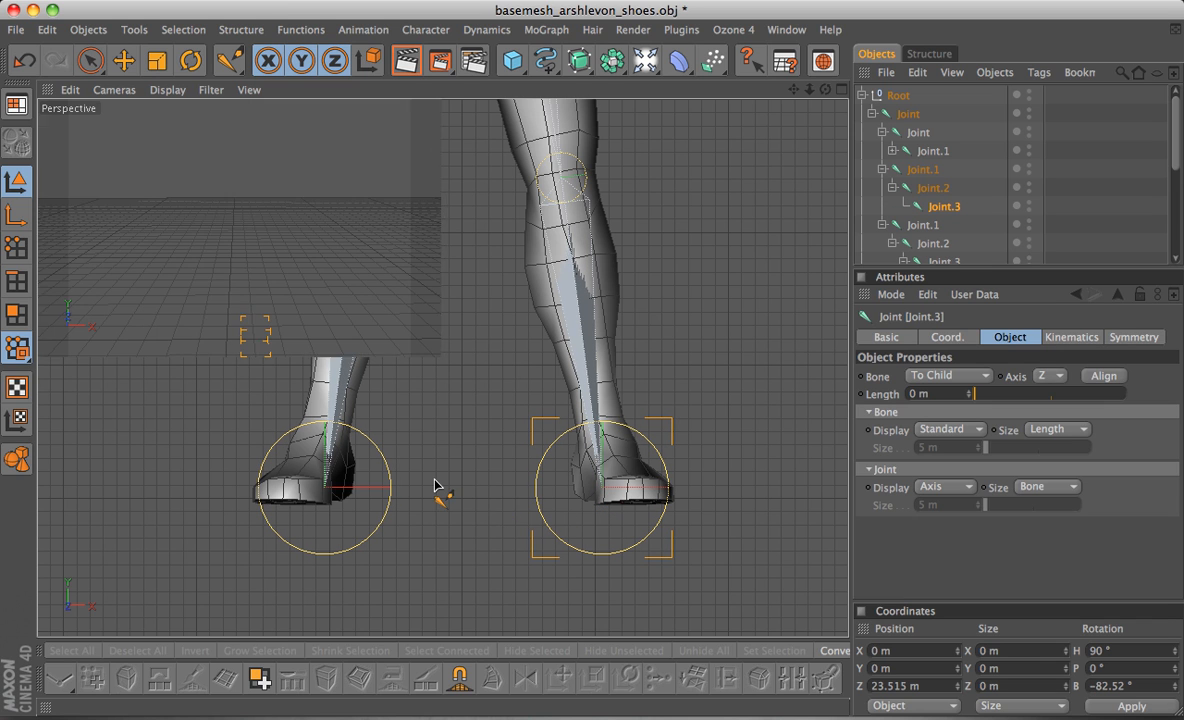
pyautogui.middleClick(360, 500)
pyautogui.keyDown('alt'); pyautogui.moveTo(377, 549); pyautogui.dragTo(368, 410, button='middle'); pyautogui.keyUp('alt')
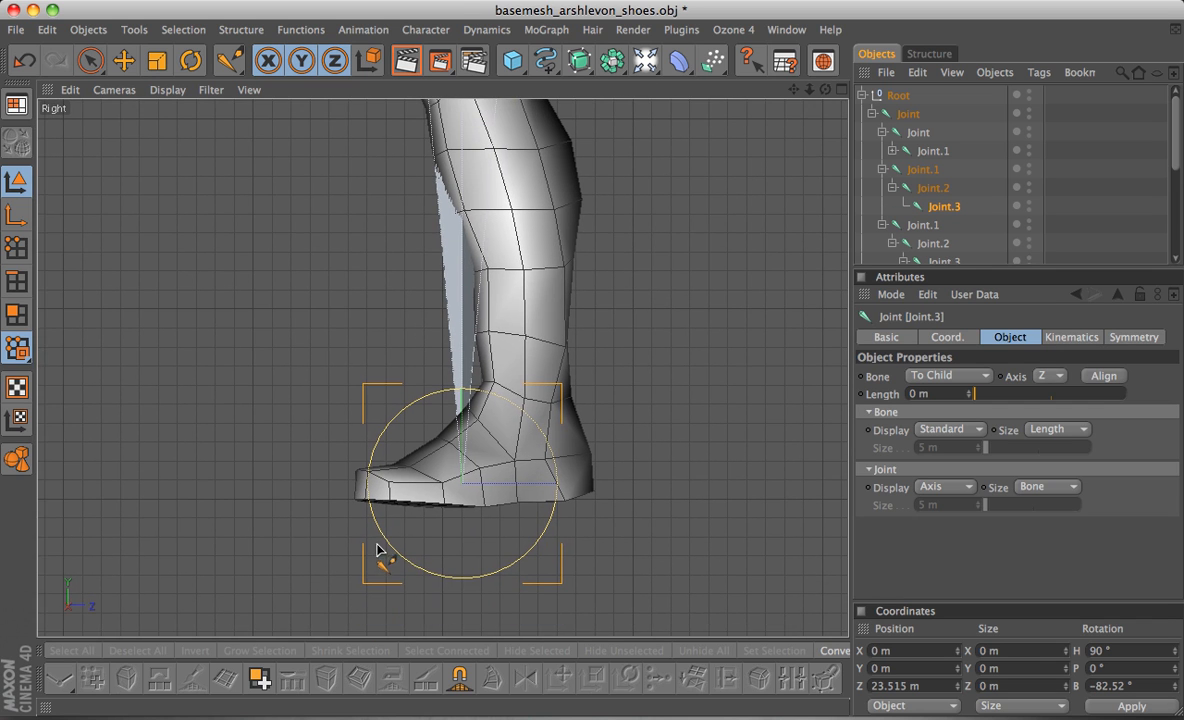
pyautogui.moveTo(462, 484); pyautogui.dragTo(547, 473)
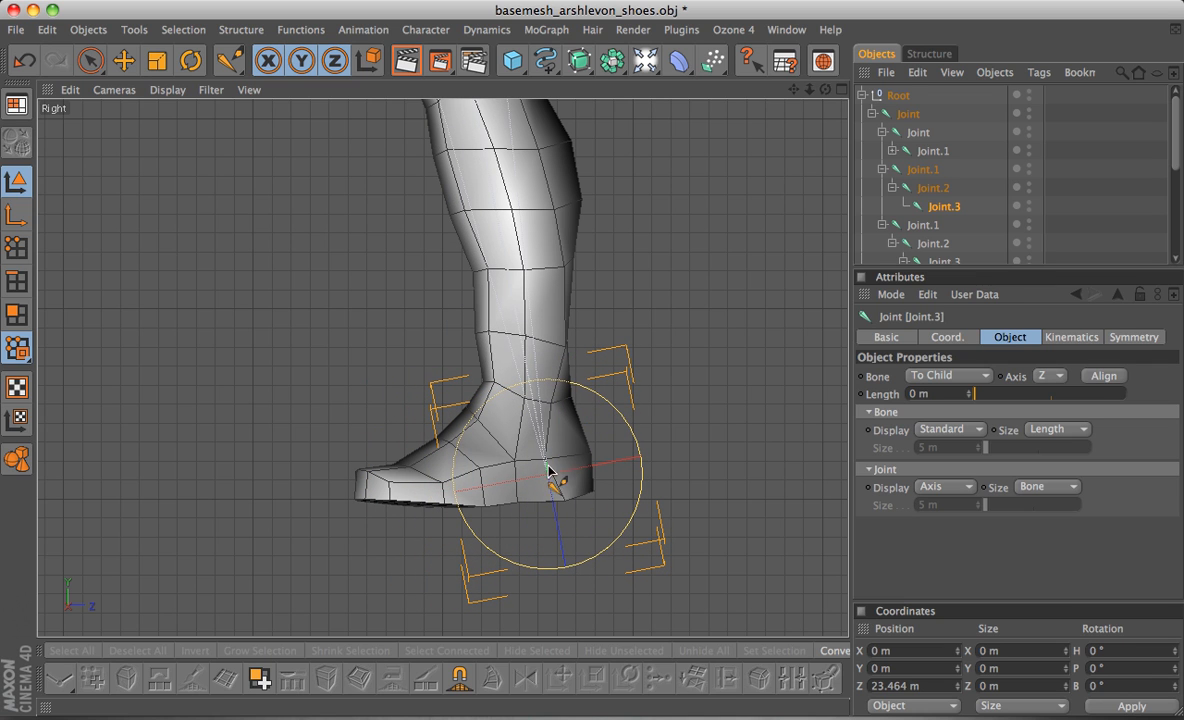
pyautogui.keyDown('ctrl'); pyautogui.click(437, 492); pyautogui.keyUp('ctrl')
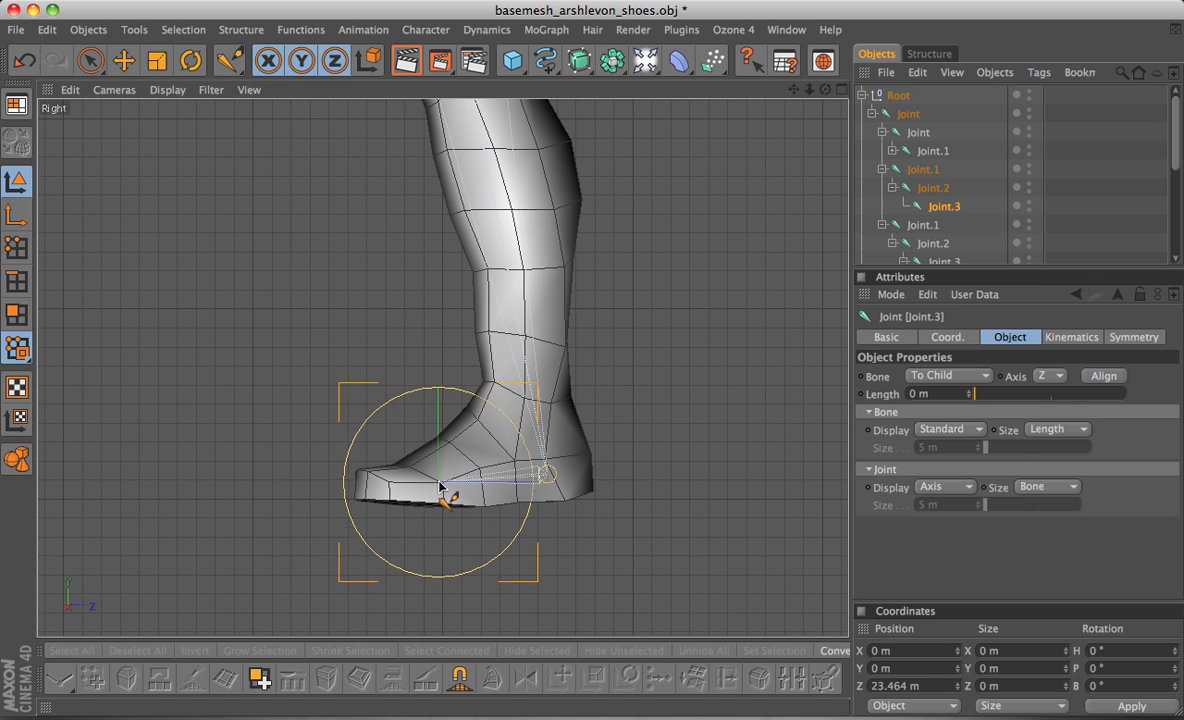
pyautogui.keyDown('ctrl'); pyautogui.click(365, 490); pyautogui.keyUp('ctrl')
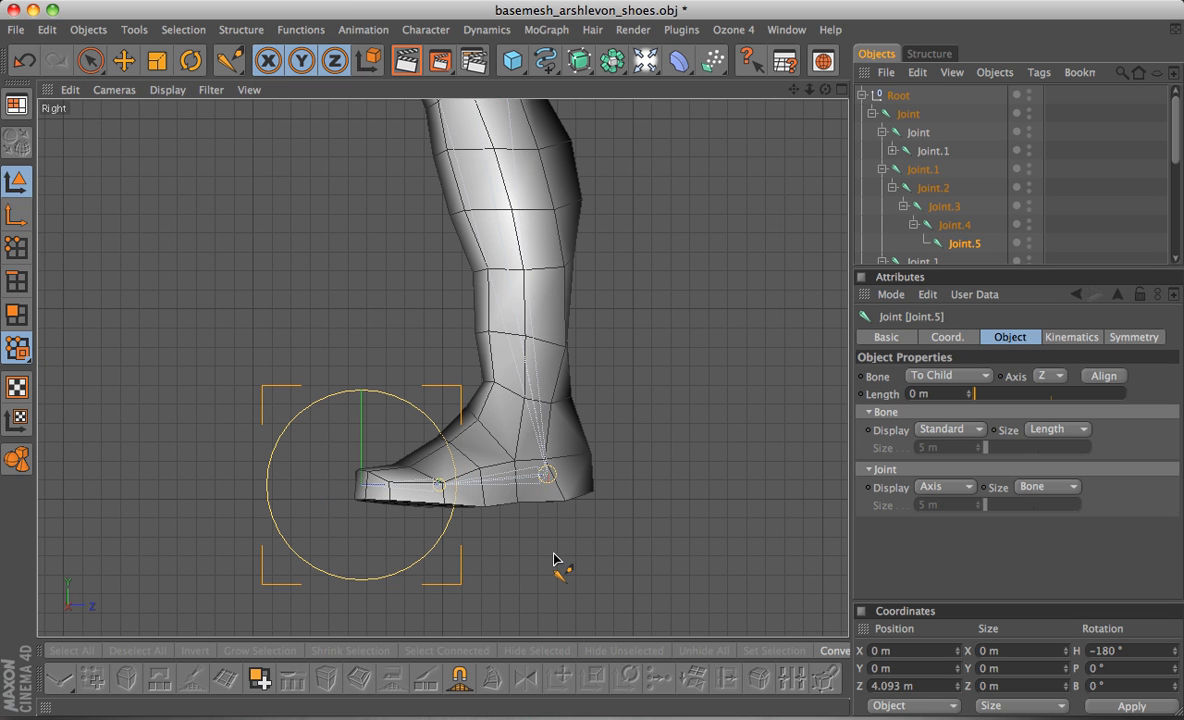
# Select both ball-of-foot joints, Joint.3 and Joint.4, and scale them apart along X to line up with the feet.
pyautogui.middleClick(518, 544)
pyautogui.middleClick(256, 334)
pyautogui.scroll(5, 462, 524)
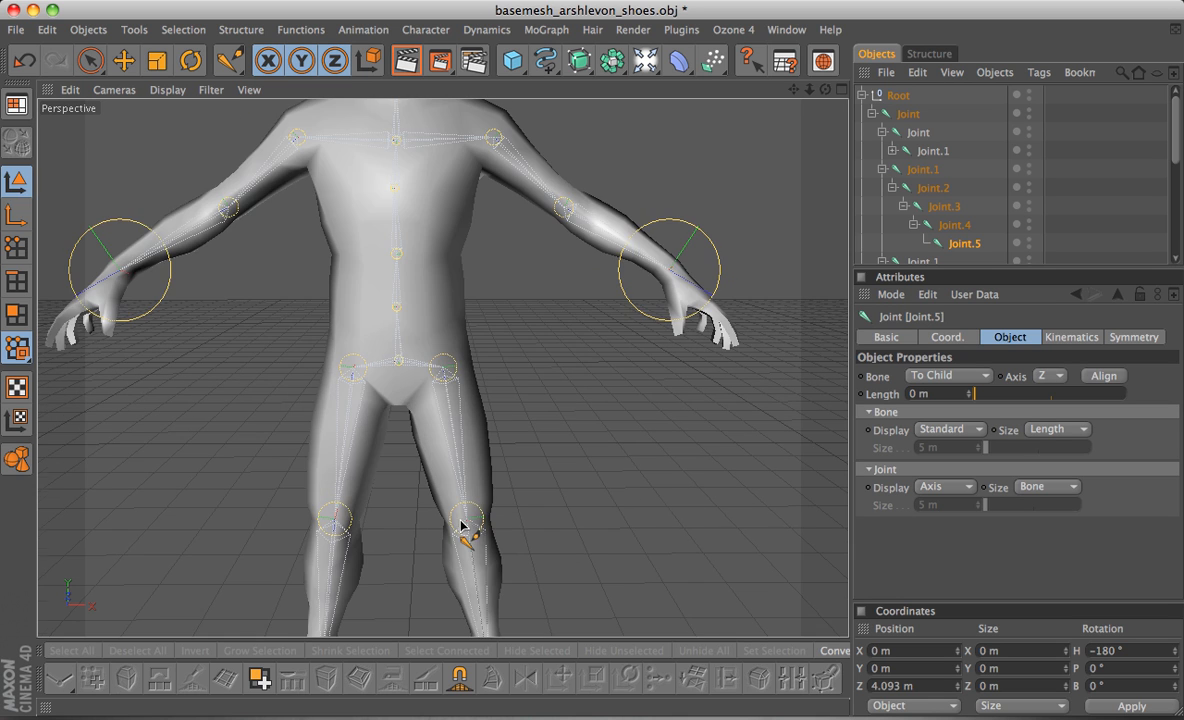
pyautogui.keyDown('alt'); pyautogui.moveTo(461, 524); pyautogui.dragTo(496, 100, button='middle'); pyautogui.keyUp('alt')
pyautogui.keyDown('alt'); pyautogui.moveTo(415, 498); pyautogui.dragTo(425, 616); pyautogui.keyUp('alt')
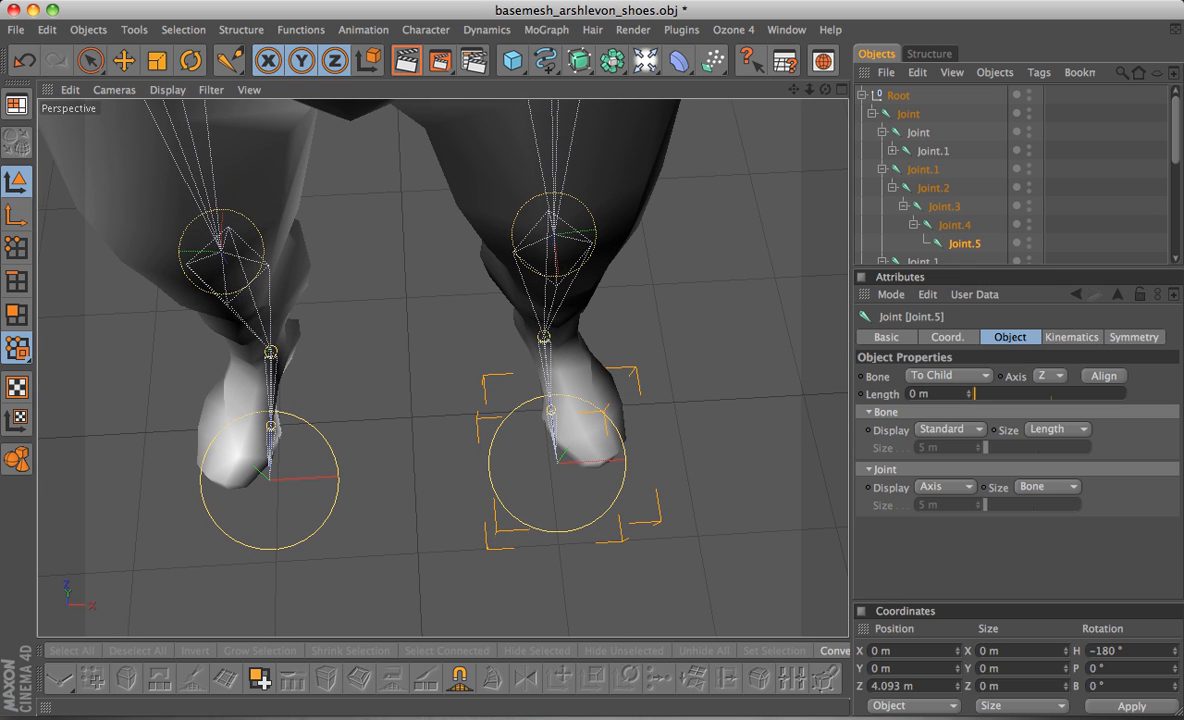
pyautogui.click(940, 225)
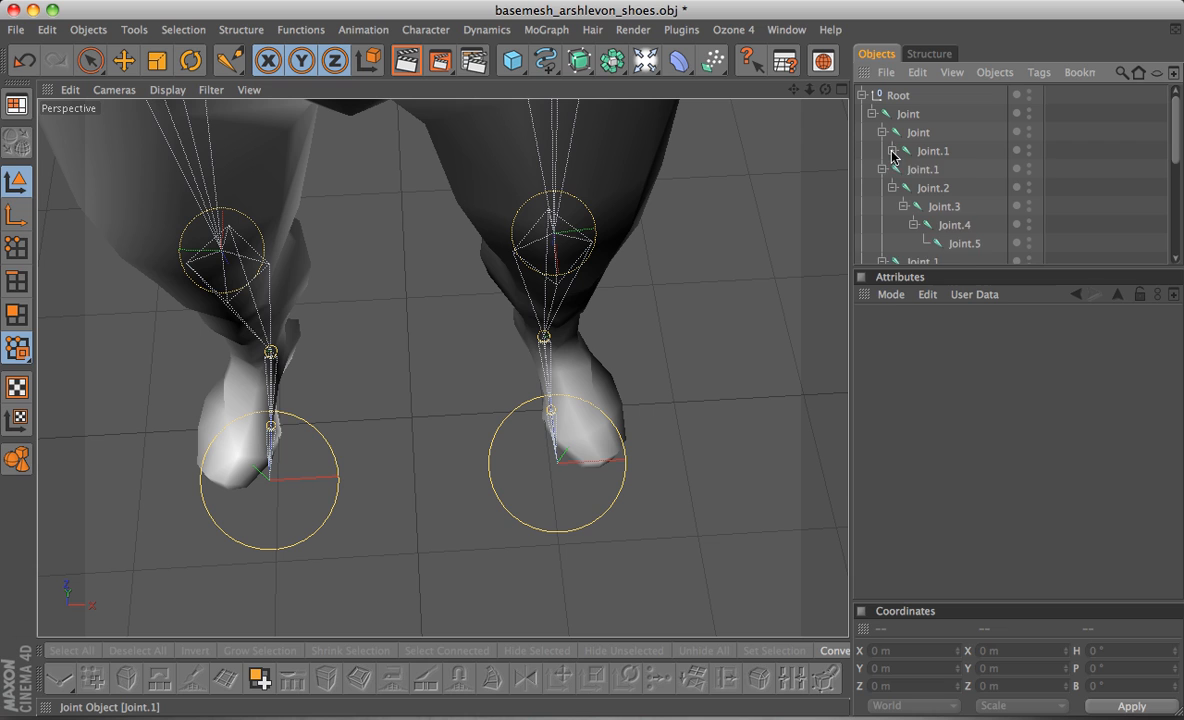
pyautogui.click(893, 150)
pyautogui.click(944, 169)
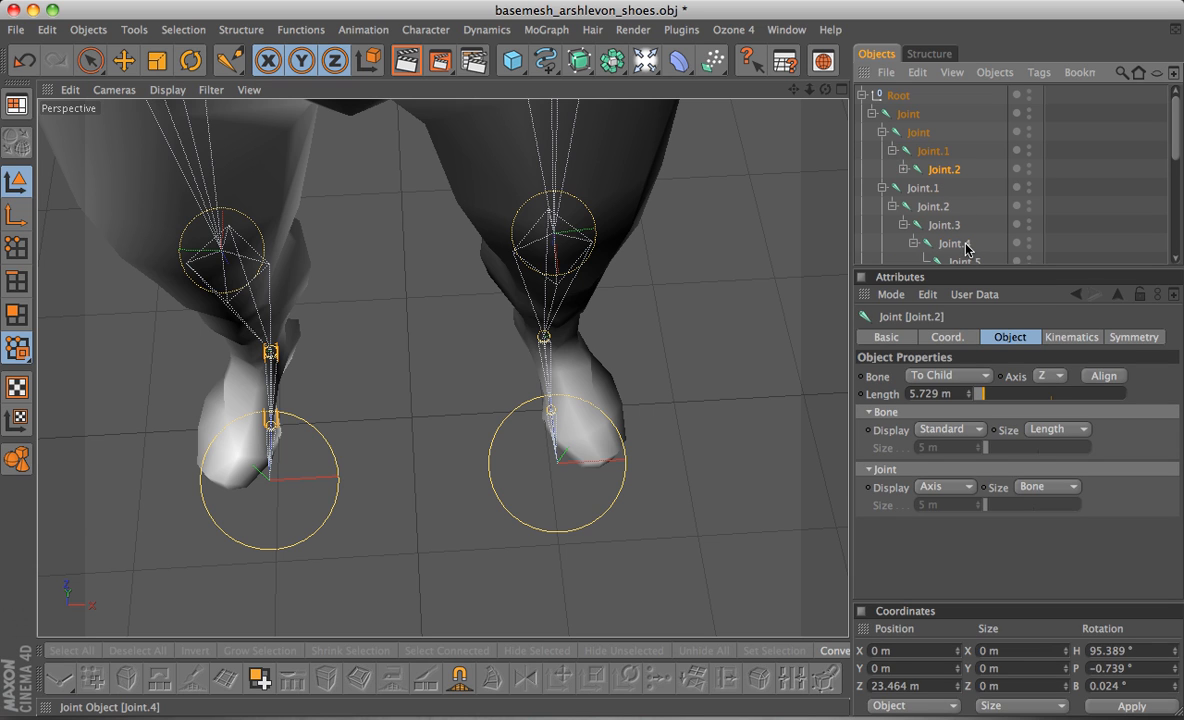
pyautogui.keyDown('shift'); pyautogui.click(967, 248); pyautogui.keyUp('shift')
pyautogui.click(903, 169)
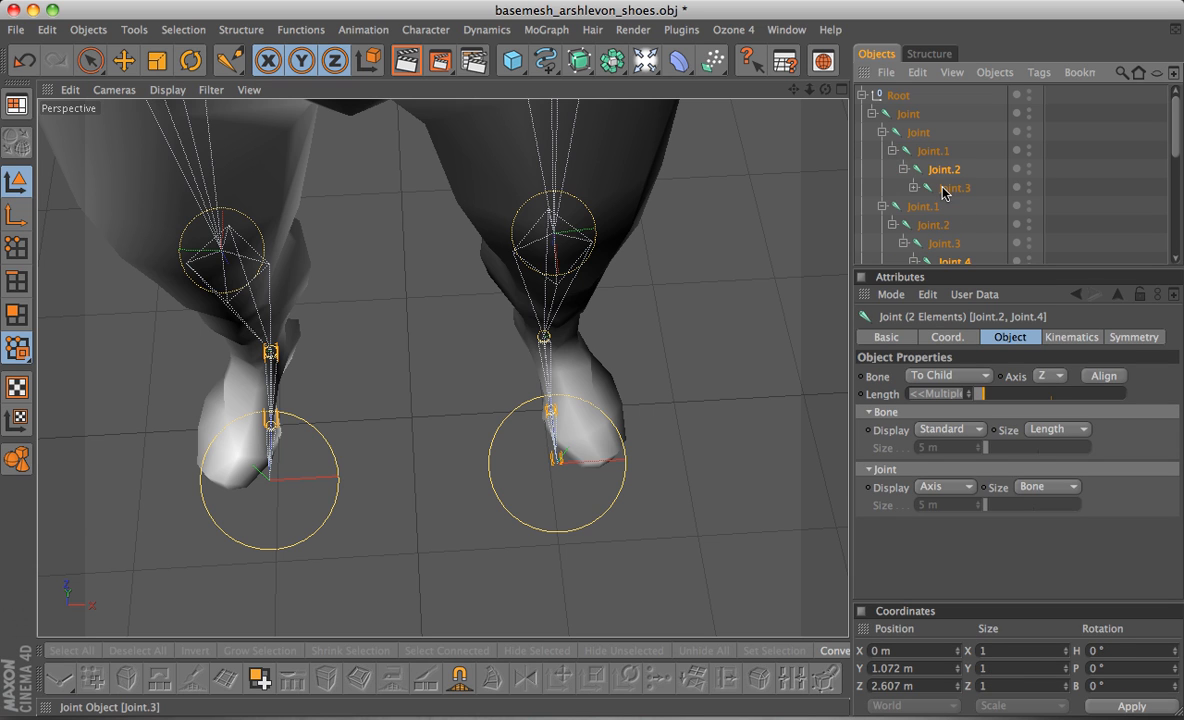
pyautogui.click(945, 188)
pyautogui.keyDown('shift'); pyautogui.click(958, 258); pyautogui.keyUp('shift')
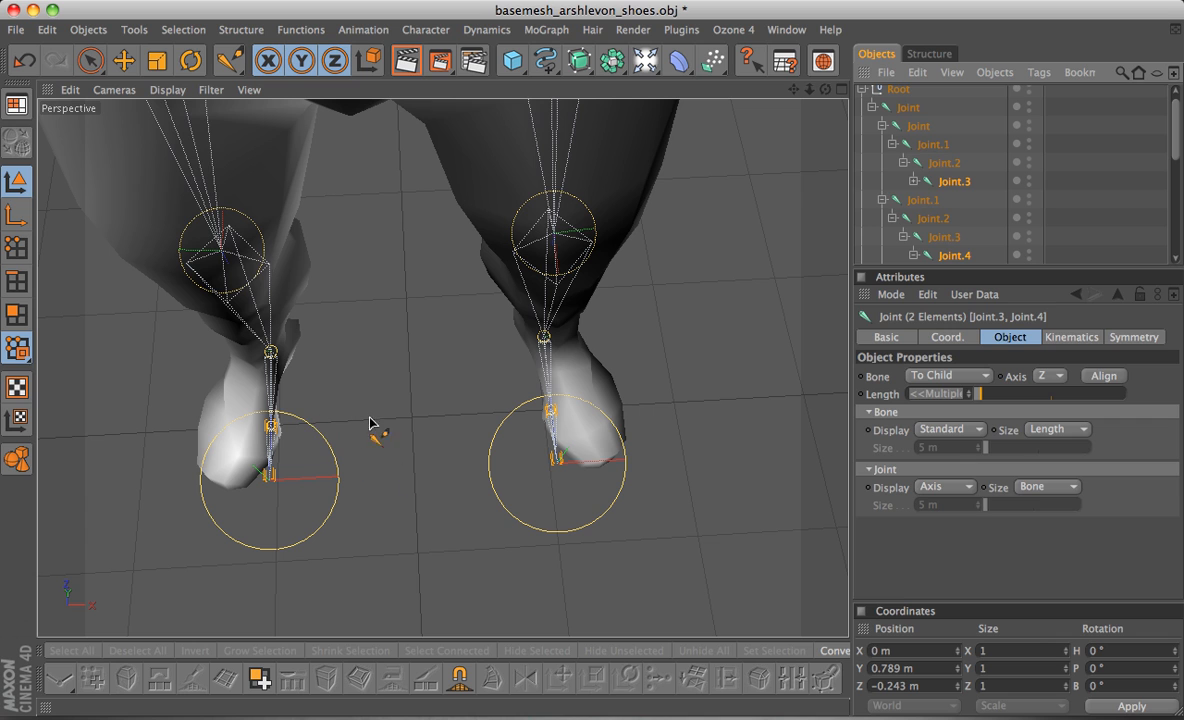
pyautogui.press('t')
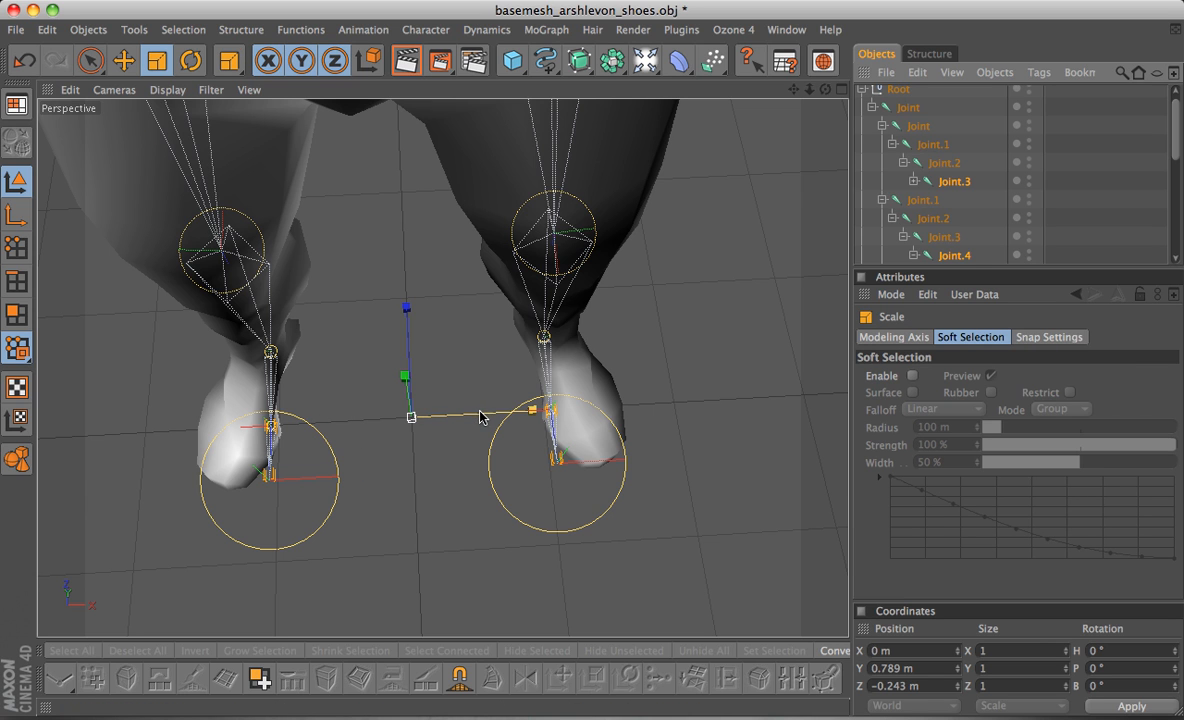
pyautogui.moveTo(480, 416); pyautogui.dragTo(532, 415)
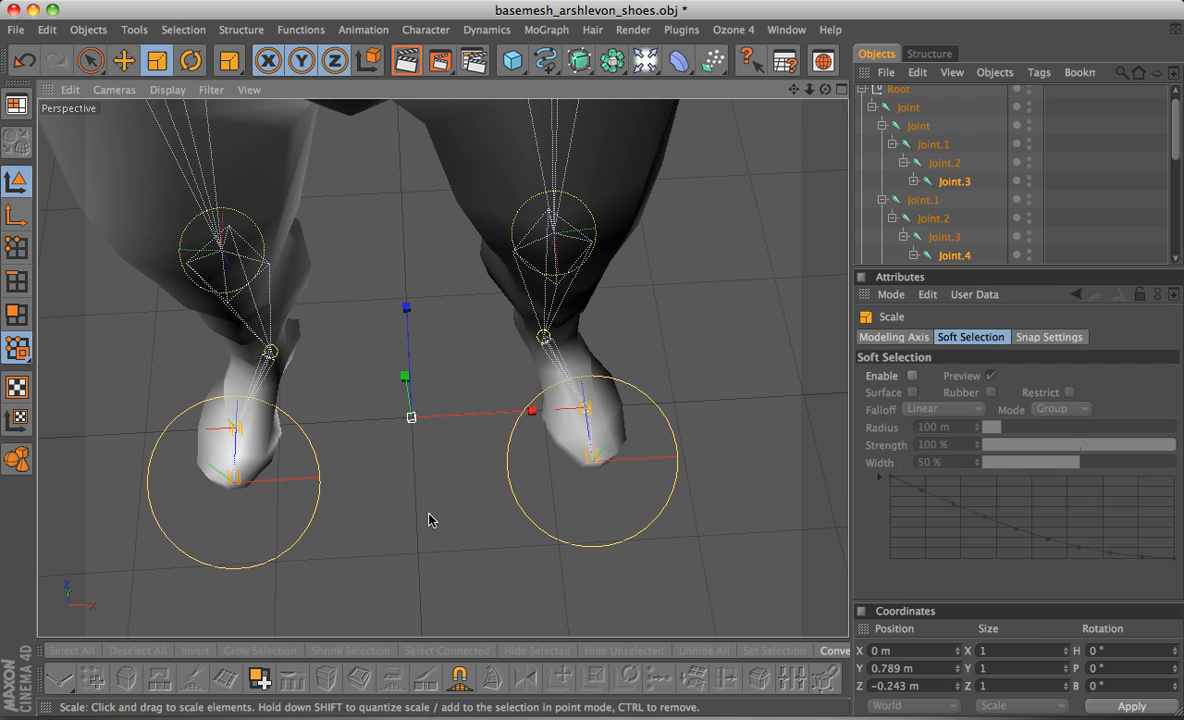
# Select both toe-tip joints, Joint.4 and Joint.5, and scale them outward along X towards the toes.
pyautogui.click(913, 183)
pyautogui.click(960, 200)
pyautogui.moveTo(1177, 143); pyautogui.dragTo(1177, 160)
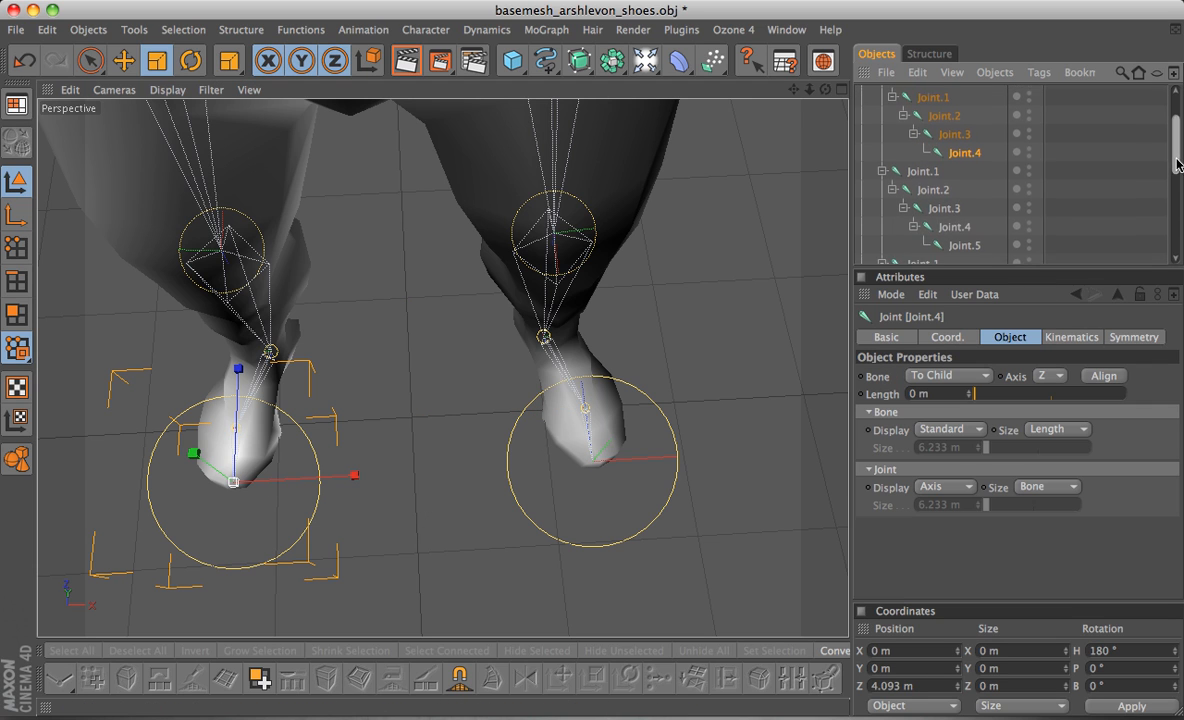
pyautogui.keyDown('ctrl'); pyautogui.click(964, 243); pyautogui.keyUp('ctrl')
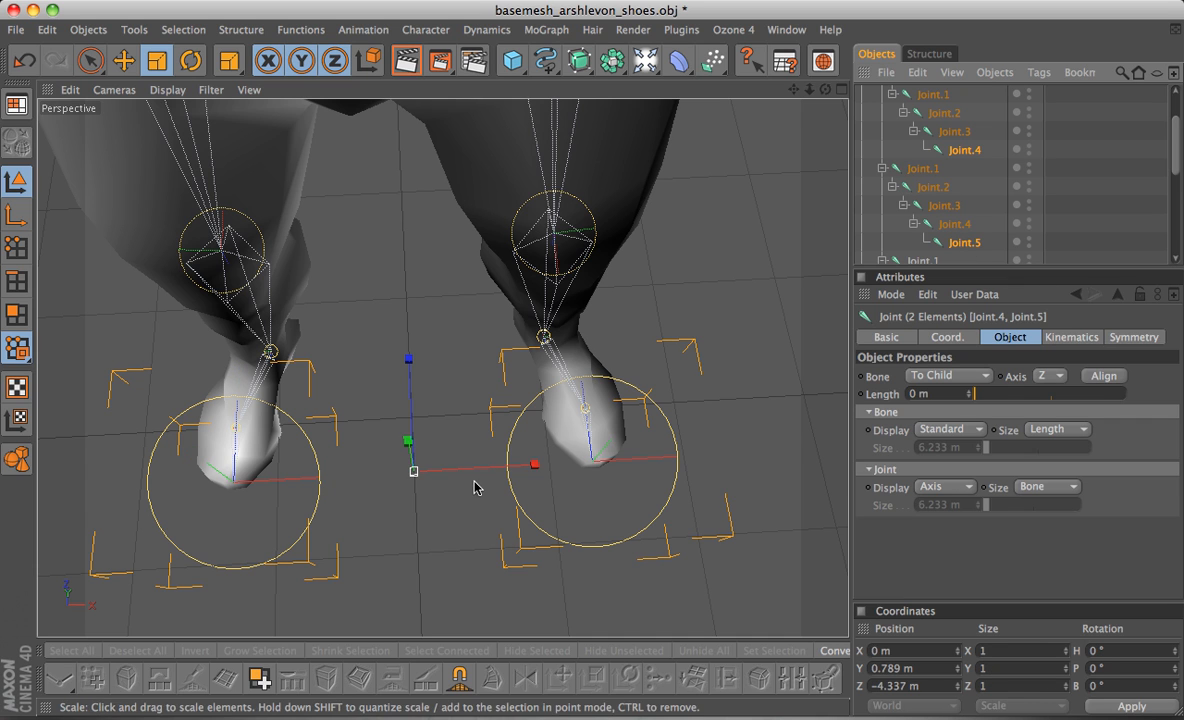
pyautogui.moveTo(472, 475); pyautogui.dragTo(523, 480)
# Hide the lowman_shoes mesh to examine the full skeleton from several angles, and show the mesh again.
pyautogui.keyDown('alt'); pyautogui.moveTo(456, 495); pyautogui.dragTo(454, 390); pyautogui.keyUp('alt')
pyautogui.scroll(-5, 462, 494)
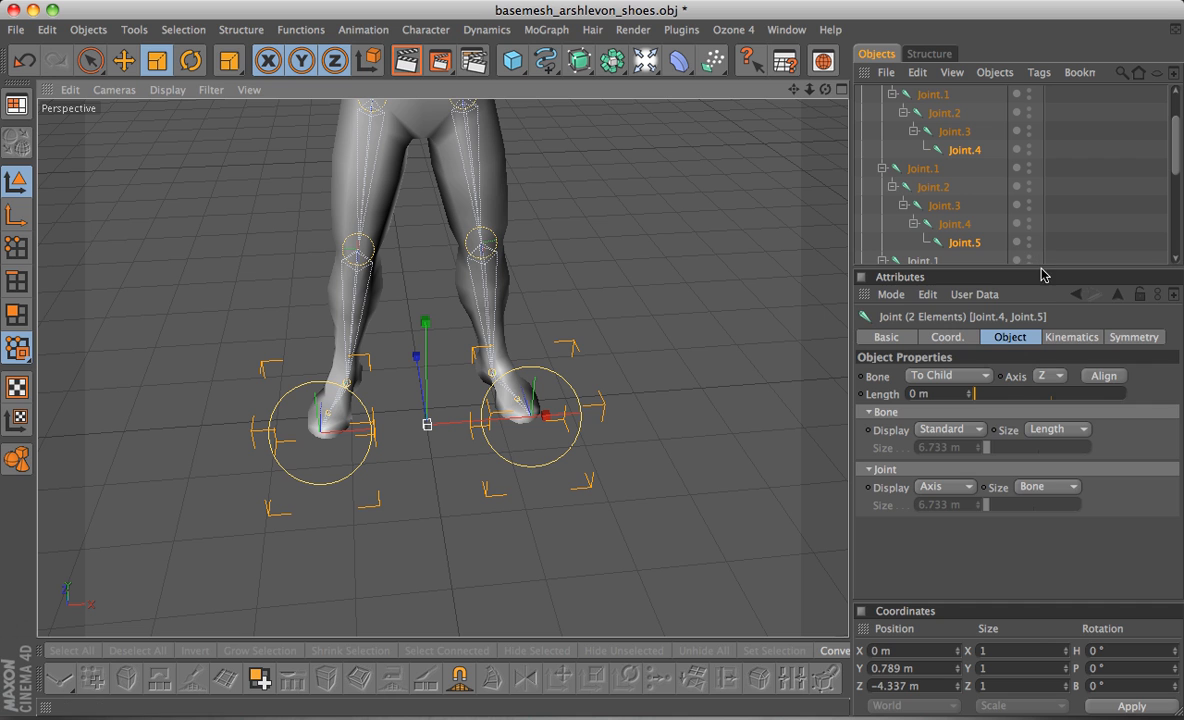
pyautogui.moveTo(1042, 267); pyautogui.dragTo(1040, 361)
pyautogui.scroll(-3, 1020, 320)
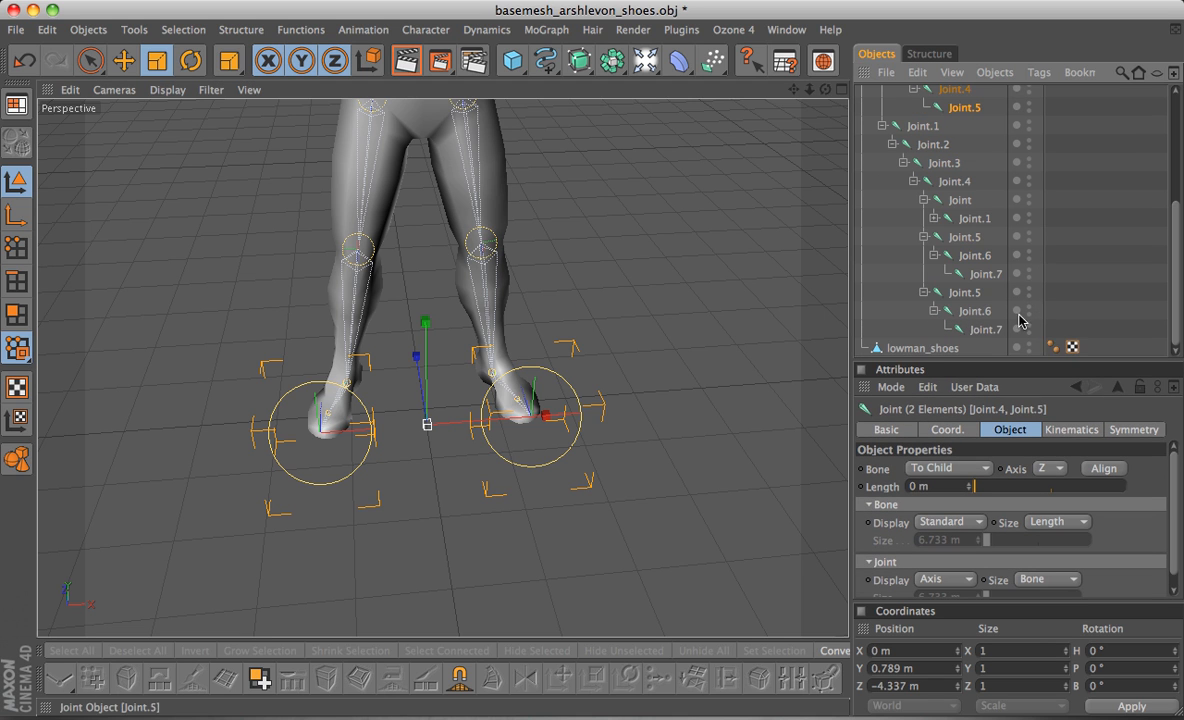
pyautogui.click(1030, 346)
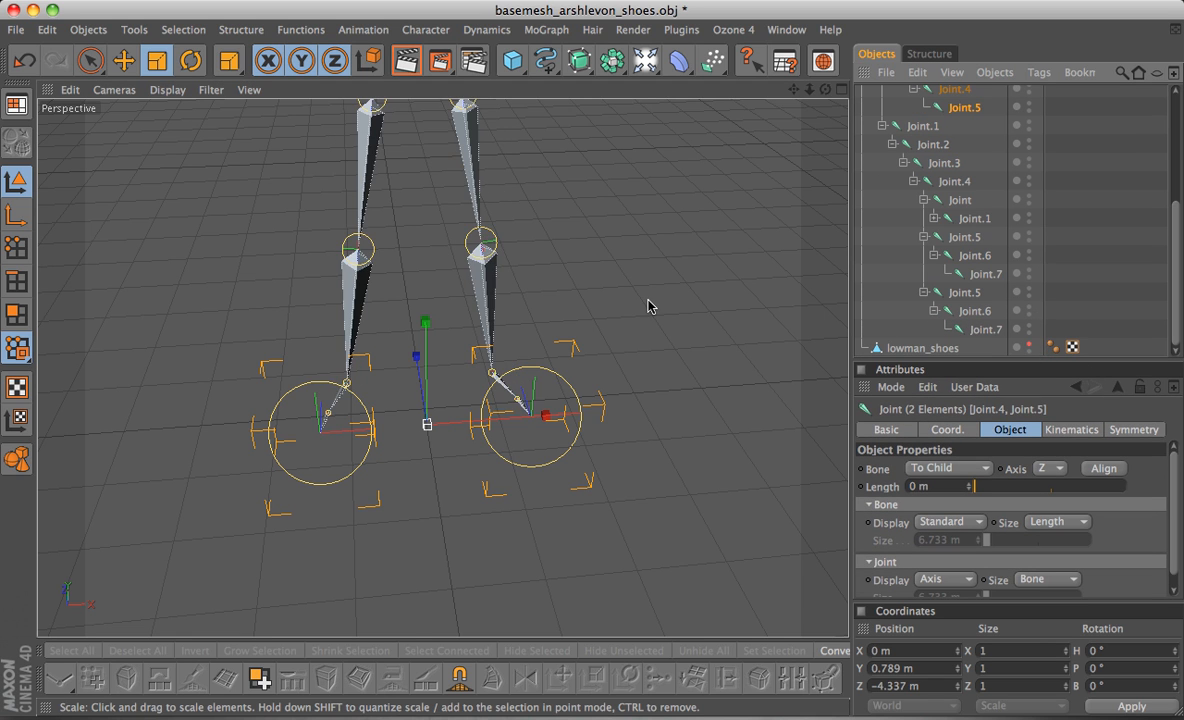
pyautogui.scroll(-5, 648, 304)
pyautogui.keyDown('alt'); pyautogui.moveTo(640, 310); pyautogui.dragTo(590, 245); pyautogui.keyUp('alt')
pyautogui.click(91, 63)
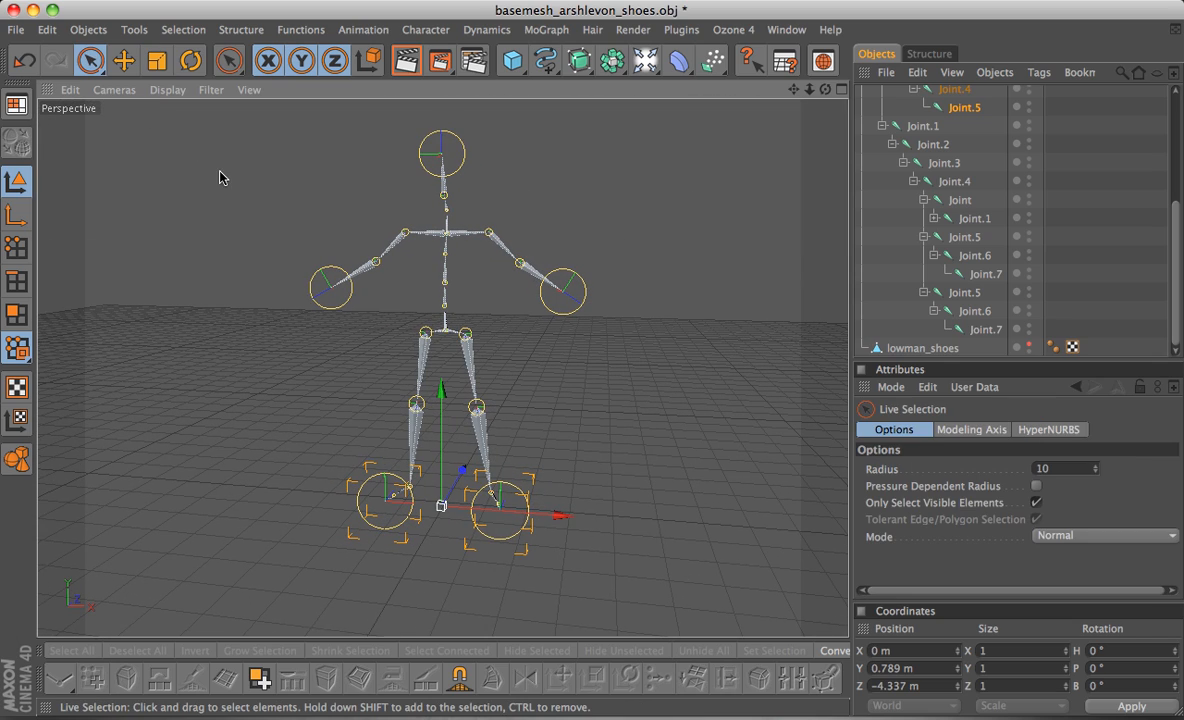
pyautogui.click(222, 172)
pyautogui.keyDown('alt'); pyautogui.moveTo(530, 425); pyautogui.dragTo(566, 404); pyautogui.keyUp('alt')
pyautogui.scroll(5, 566, 404)
pyautogui.scroll(-3, 566, 404)
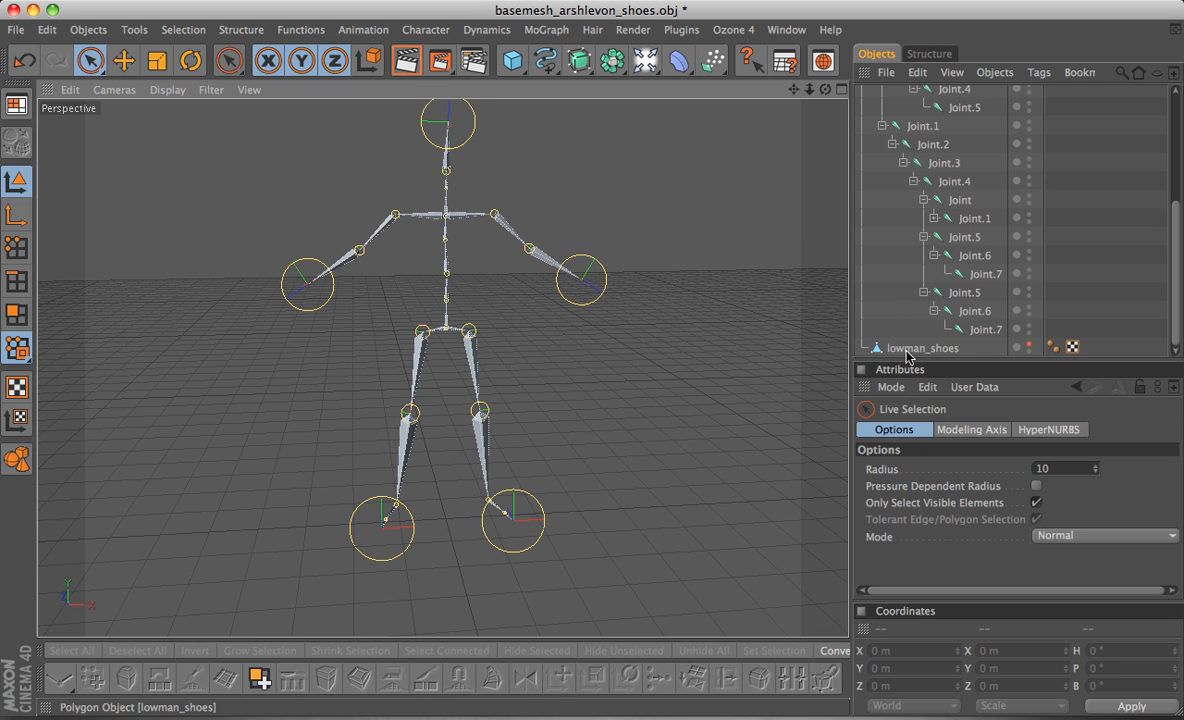
pyautogui.click(1029, 345)
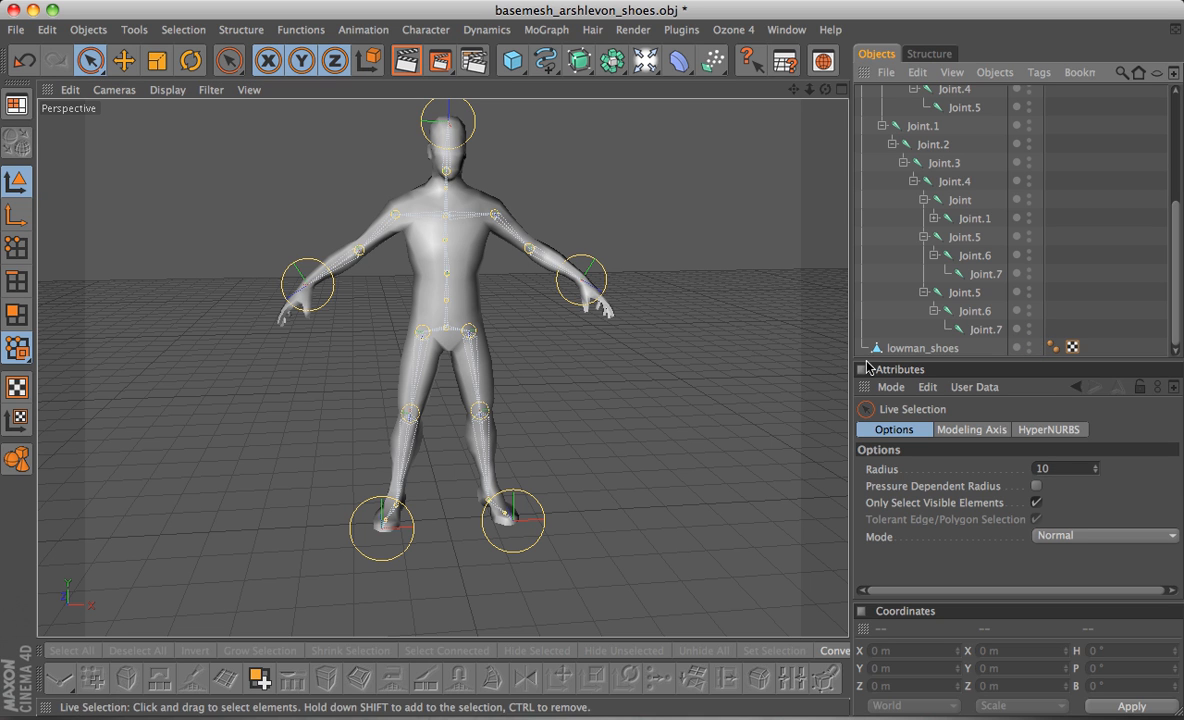
# Try rotating the elbow joint Joint.6 to test the unbound mesh, and undo the rotation.
pyautogui.click(968, 256)
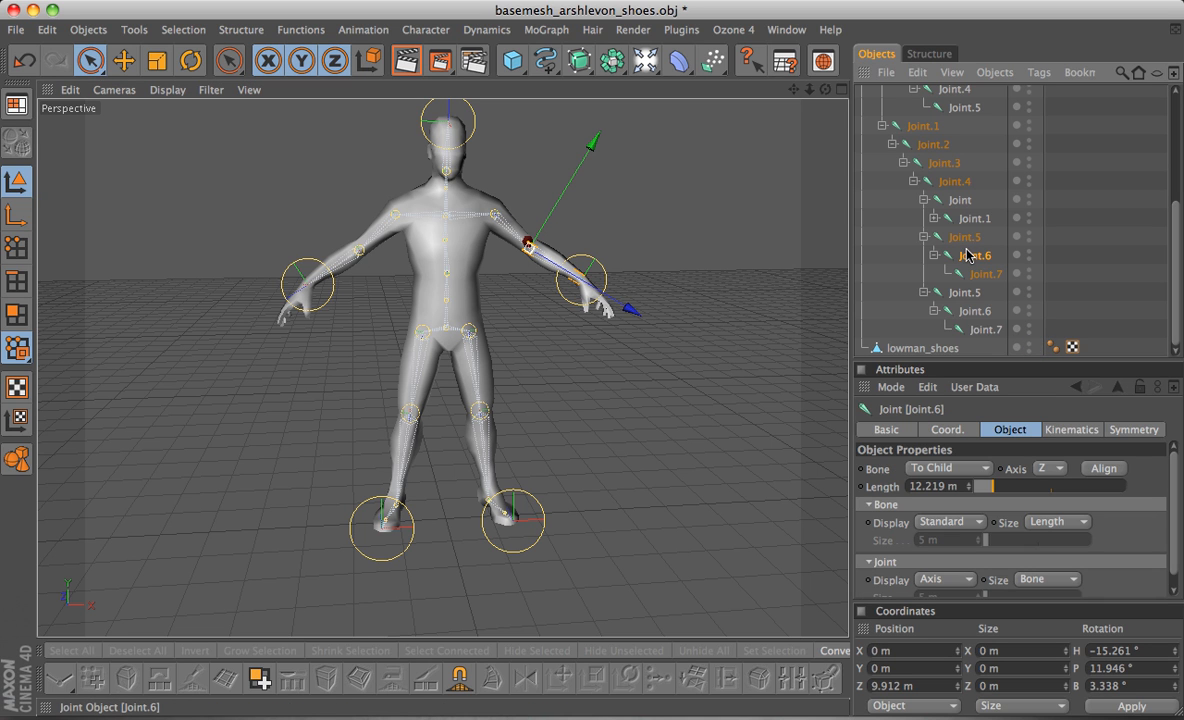
pyautogui.keyDown('alt'); pyautogui.moveTo(556, 315); pyautogui.dragTo(453, 294); pyautogui.keyUp('alt')
pyautogui.press('r')
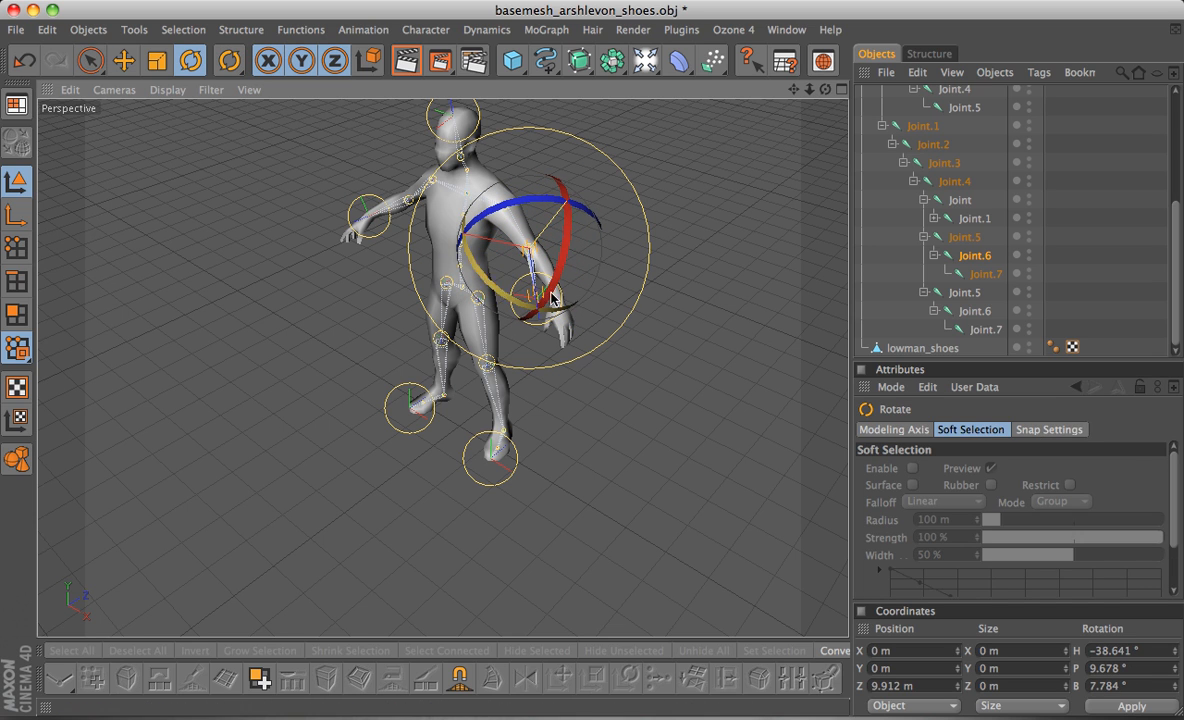
pyautogui.press('super+z')
pyautogui.keyDown('alt'); pyautogui.moveTo(621, 431); pyautogui.dragTo(690, 390); pyautogui.keyUp('alt')
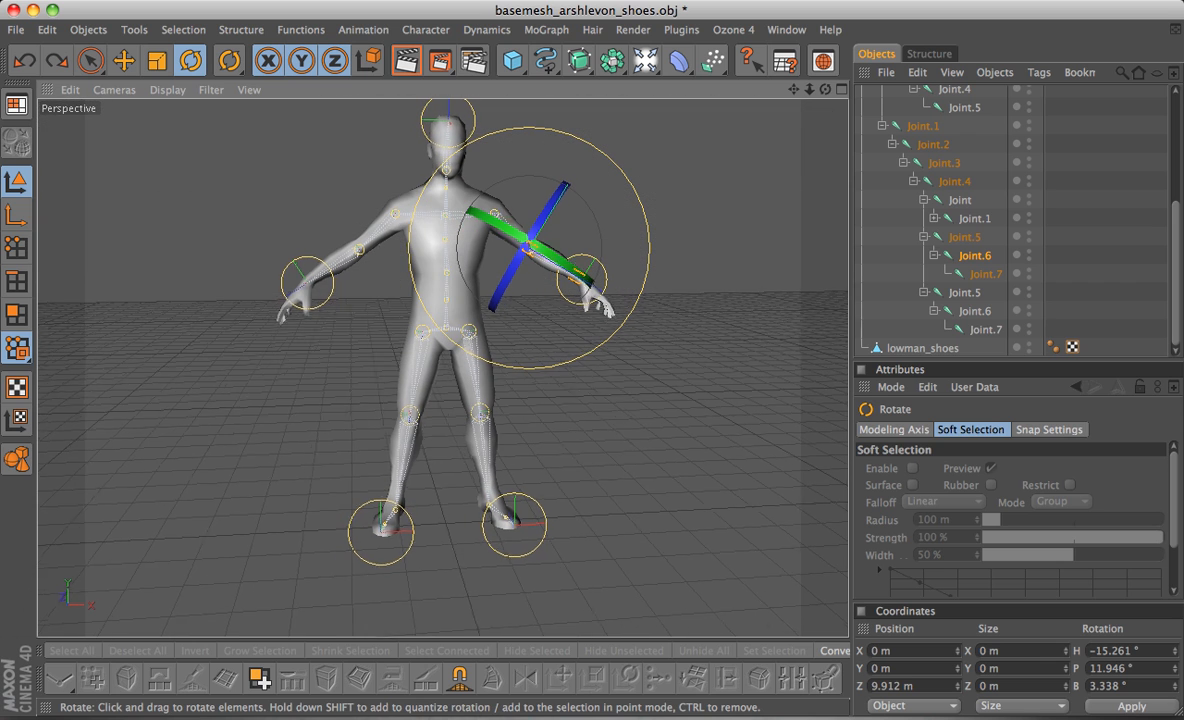
# Bind the lowman_shoes mesh to the Root null and all its child joints, and select only the mesh.
pyautogui.scroll(5, 950, 241)
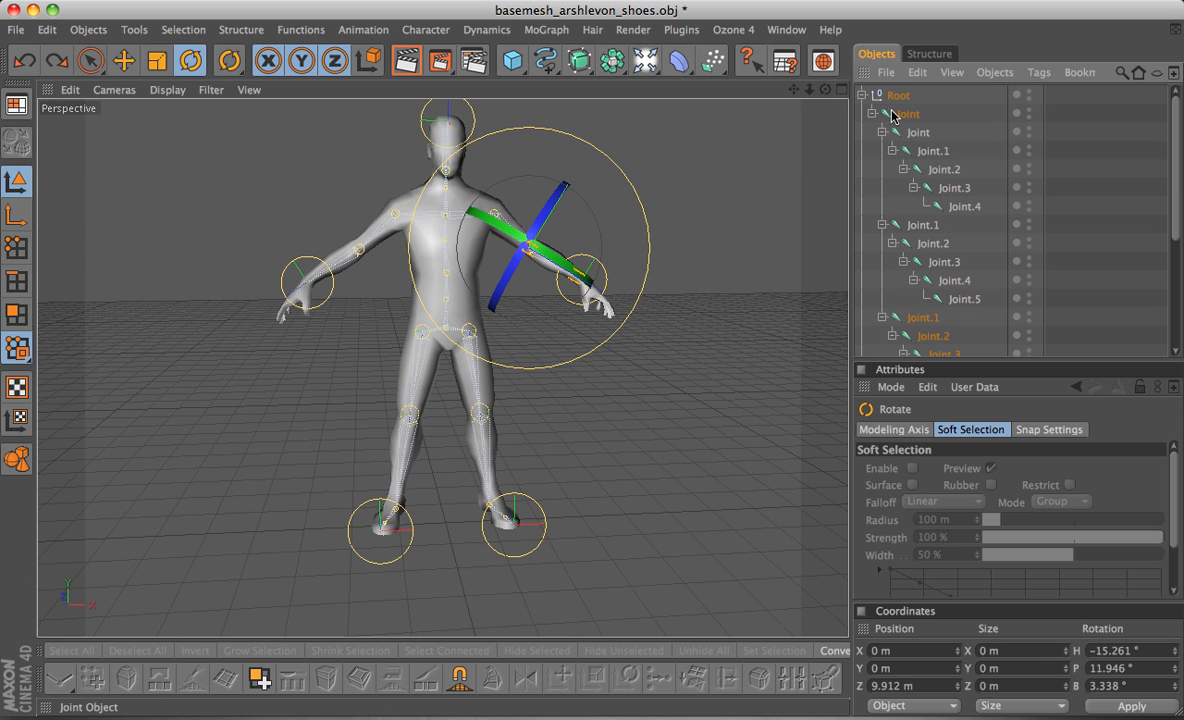
pyautogui.click(863, 95)
pyautogui.click(863, 95)
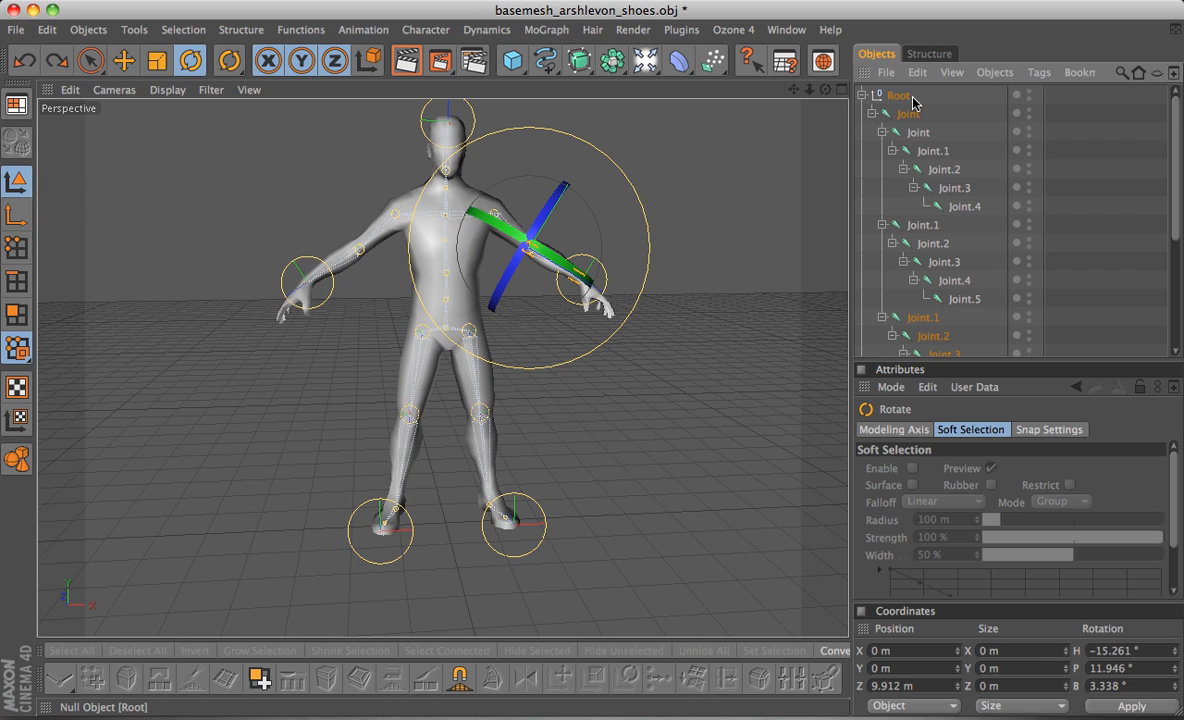
pyautogui.click(899, 96)
pyautogui.rightClick(902, 100)
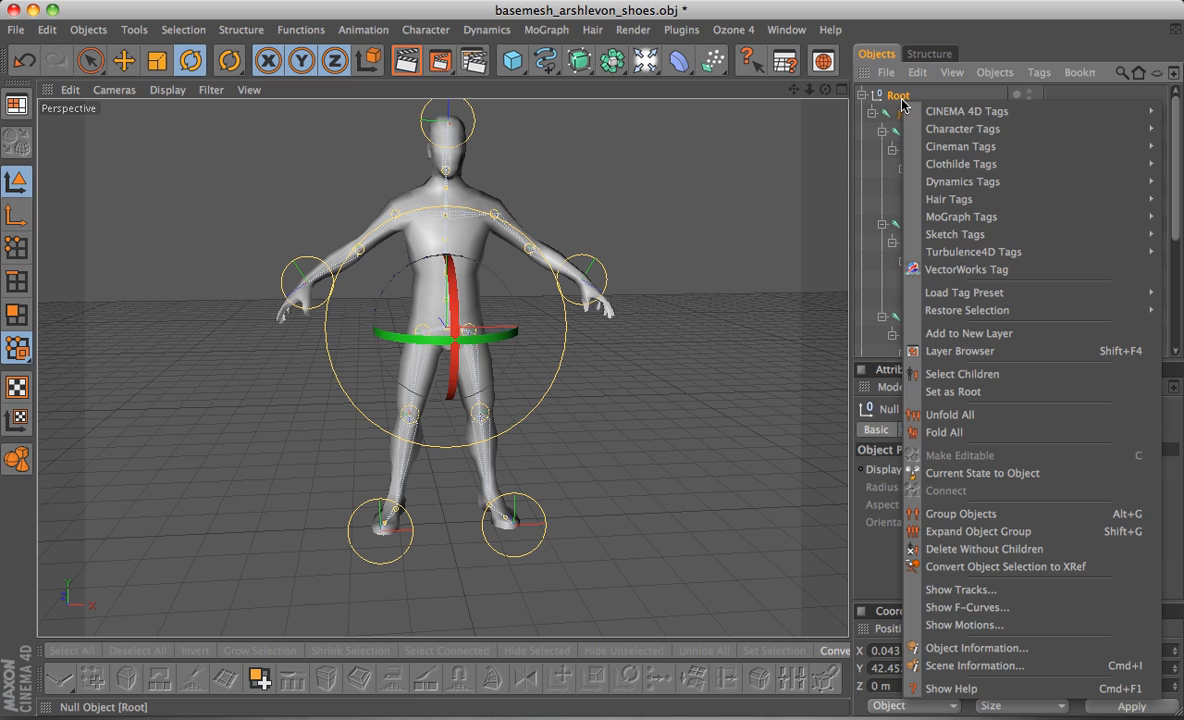
pyautogui.click(950, 374)
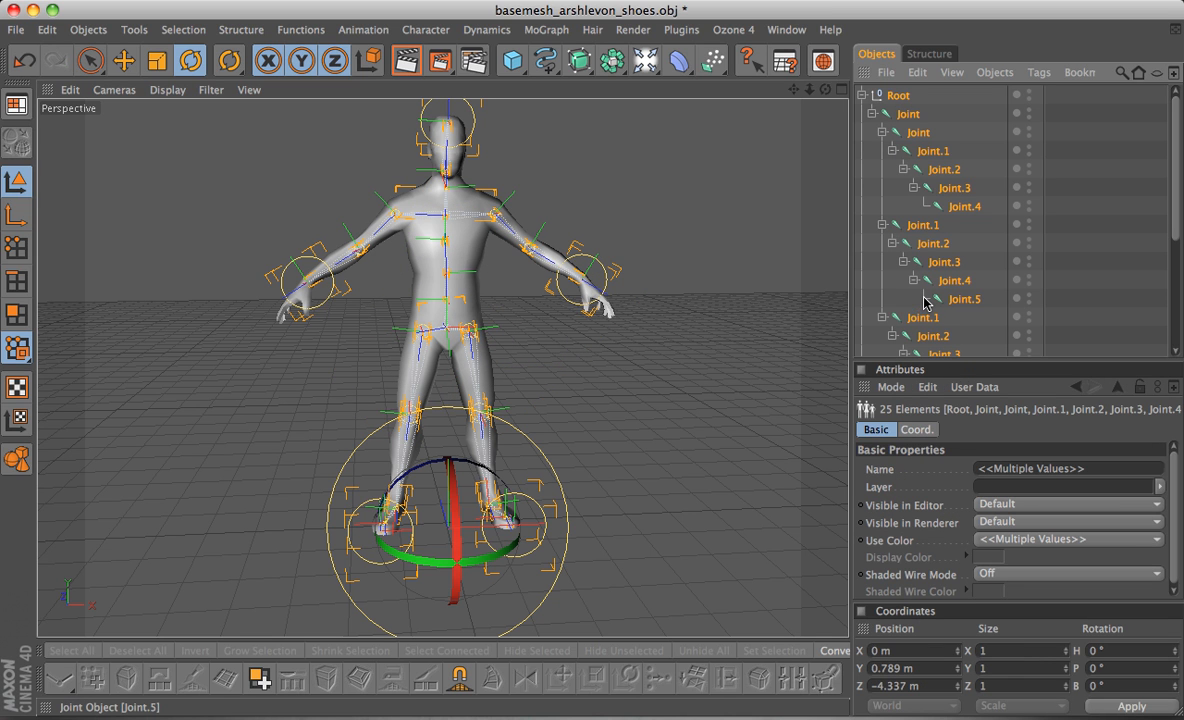
pyautogui.scroll(-5, 926, 300)
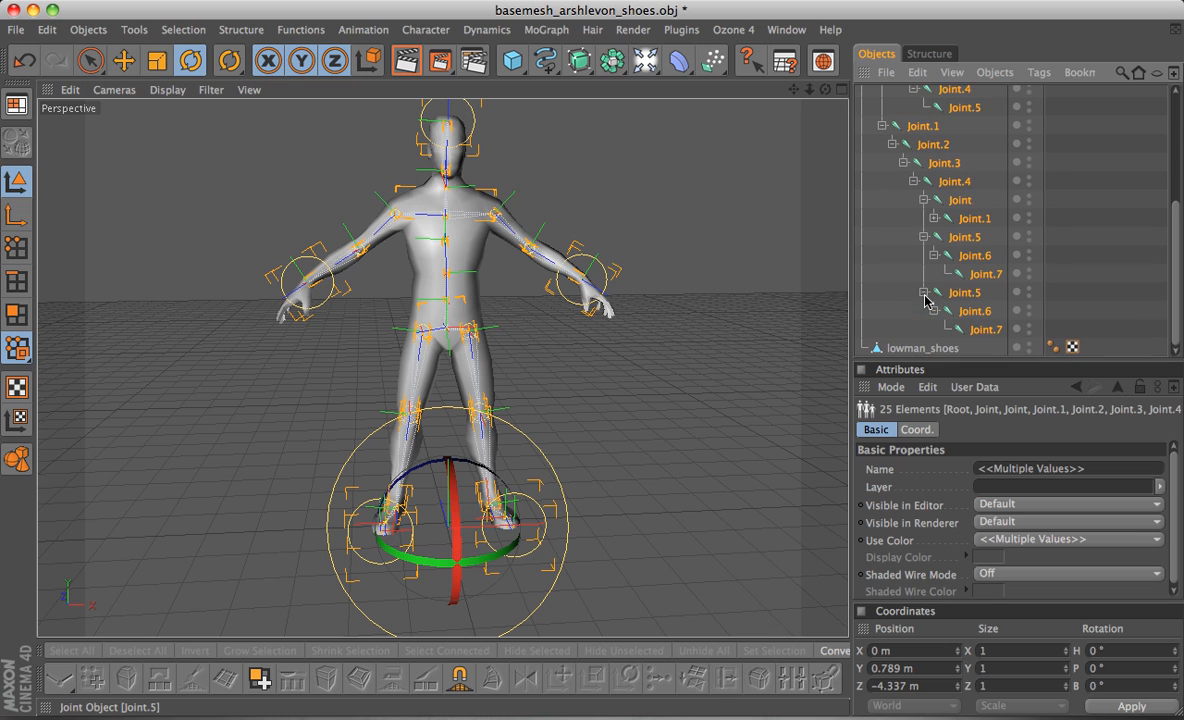
pyautogui.keyDown('shift'); pyautogui.click(897, 350); pyautogui.keyUp('shift')
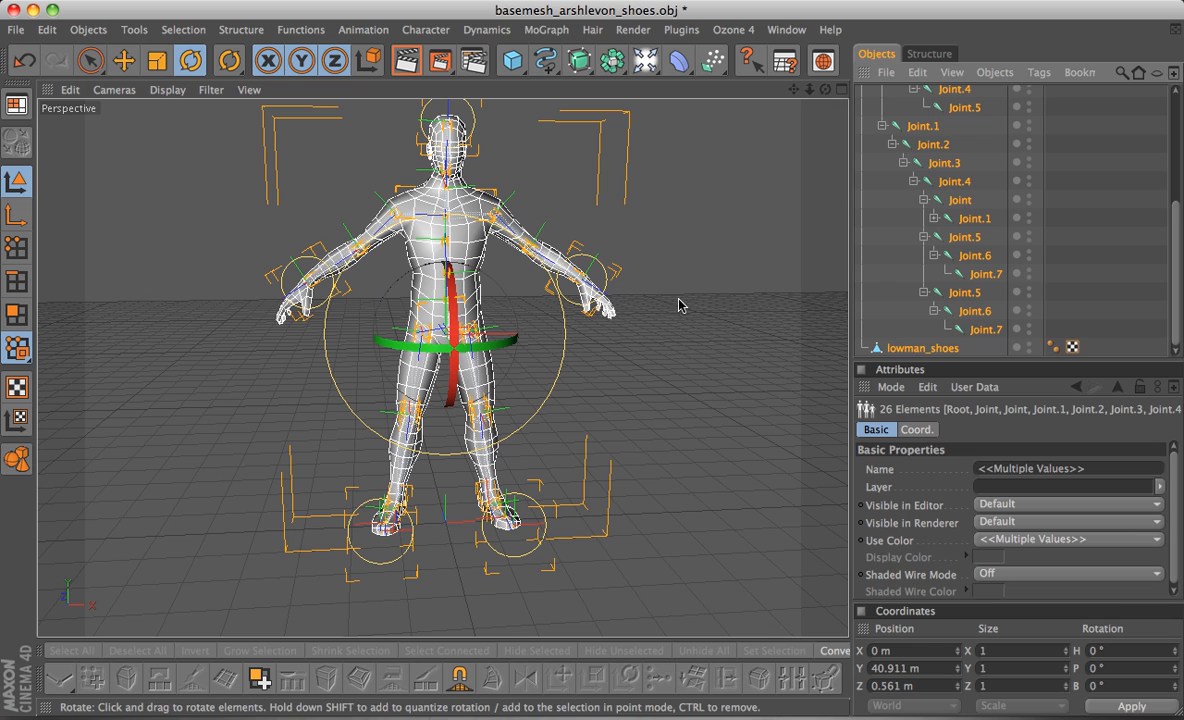
pyautogui.click(424, 29)
pyautogui.moveTo(422, 36)
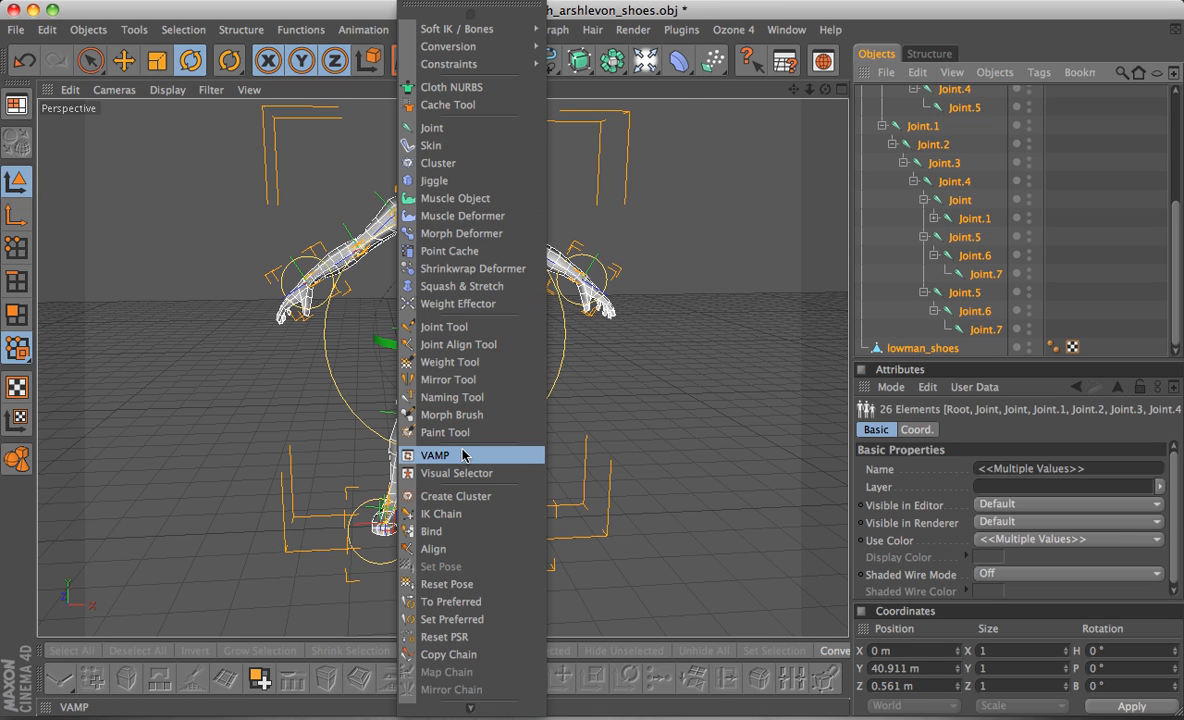
pyautogui.click(425, 533)
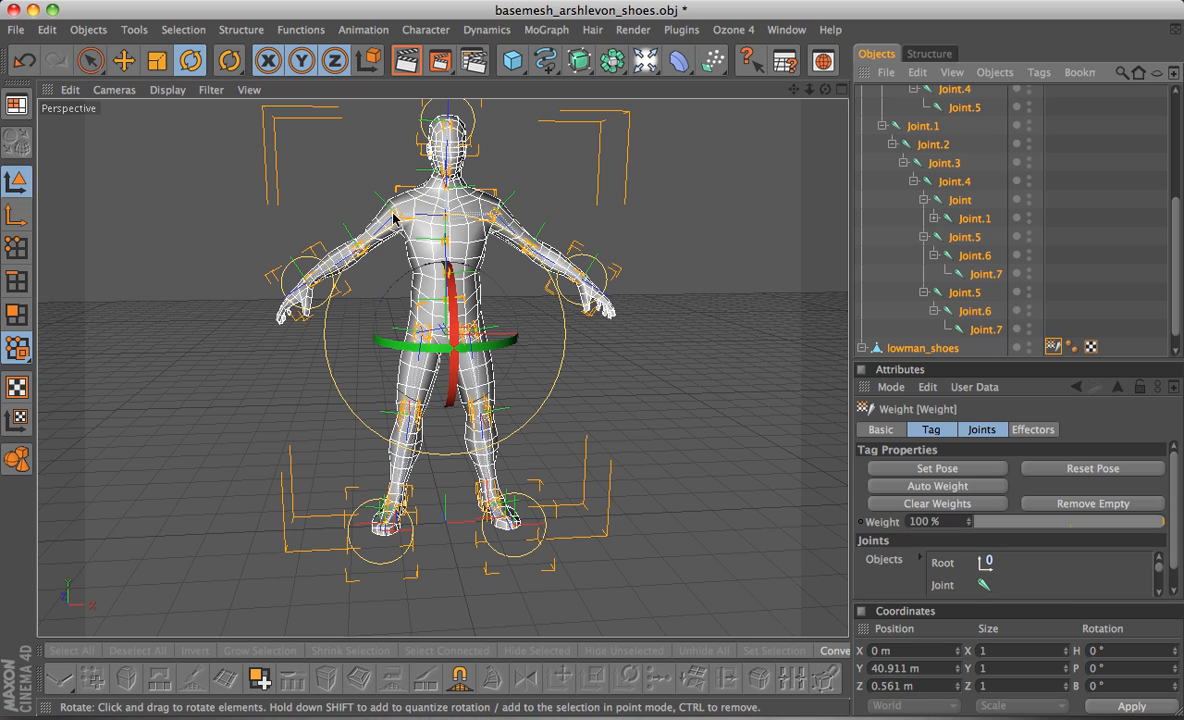
pyautogui.scroll(-1, 990, 345)
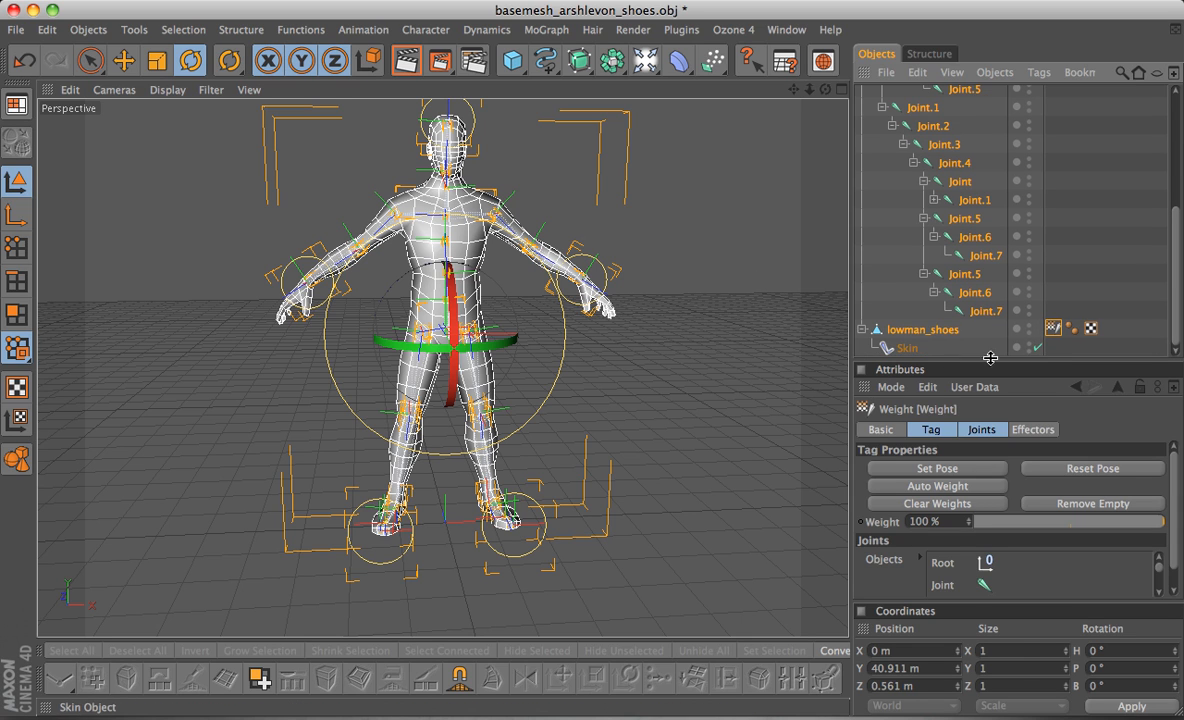
pyautogui.click(928, 333)
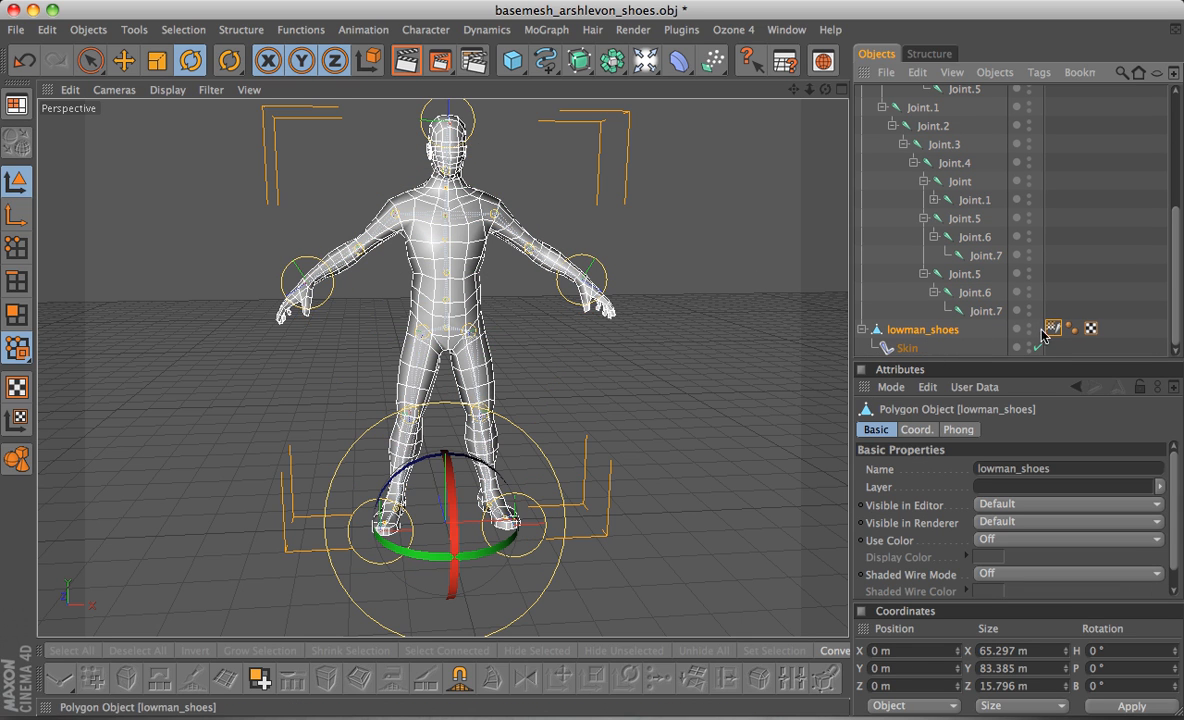
# Inspect the Skin object and the properties of the Weight tag on the lowman_shoes mesh.
pyautogui.click(908, 349)
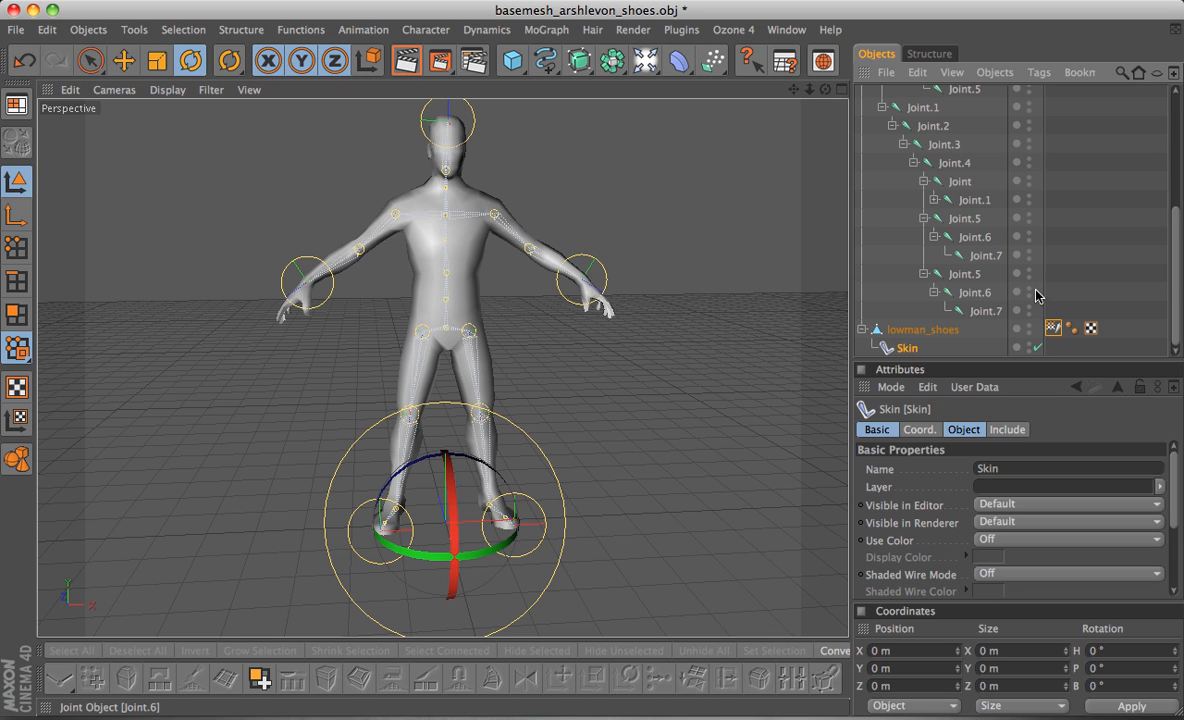
pyautogui.click(1053, 329)
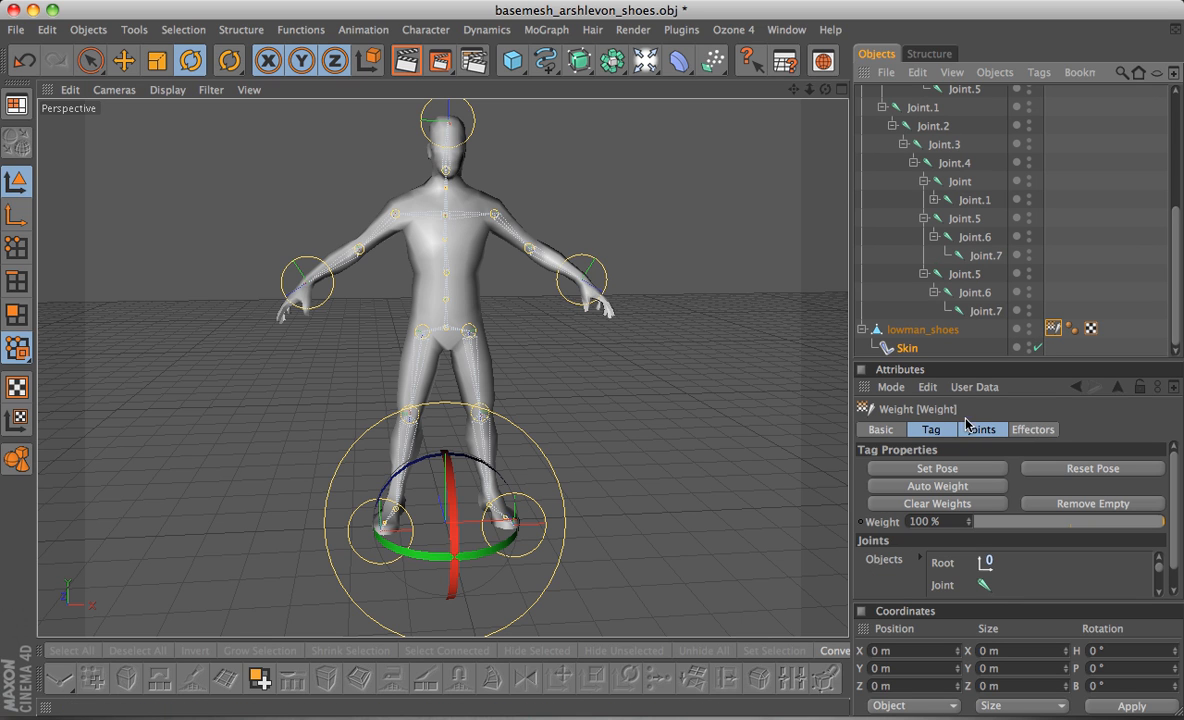
pyautogui.scroll(3, 626, 436)
pyautogui.scroll(-1, 630, 437)
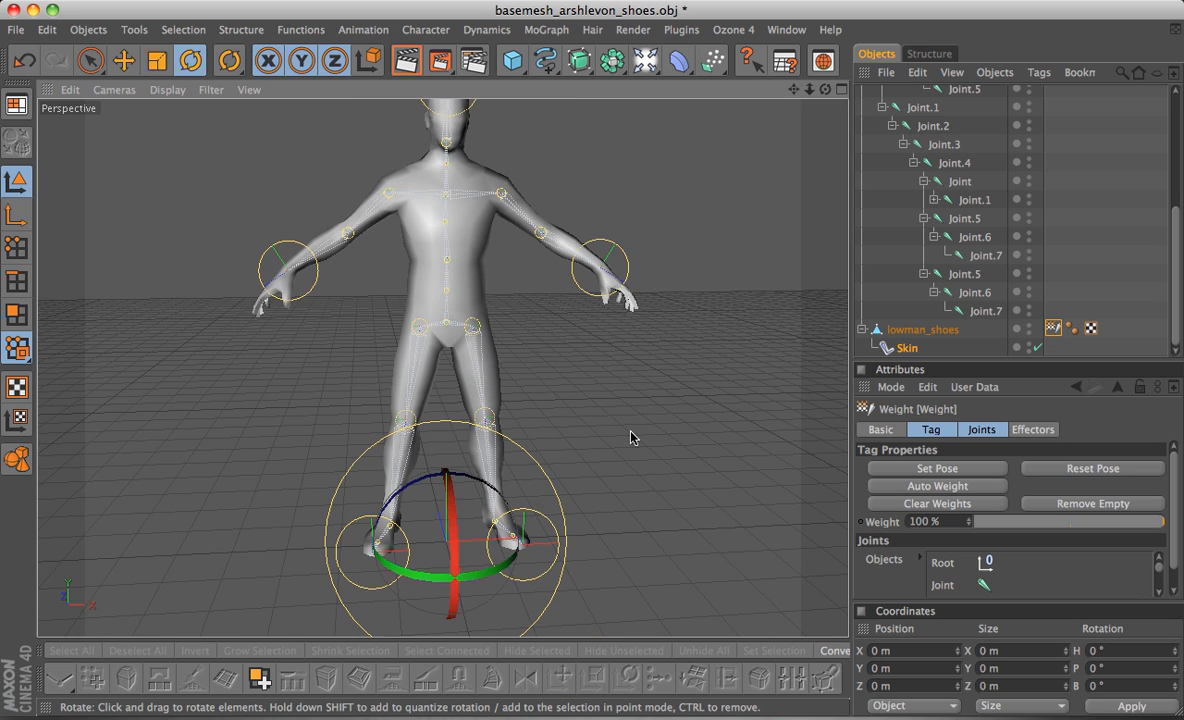
pyautogui.keyDown('alt'); pyautogui.moveTo(630, 437); pyautogui.dragTo(588, 476); pyautogui.keyUp('alt')
# Try rotating the elbow joint Joint.6 to test the bound mesh, and undo the rotation.
pyautogui.click(962, 274)
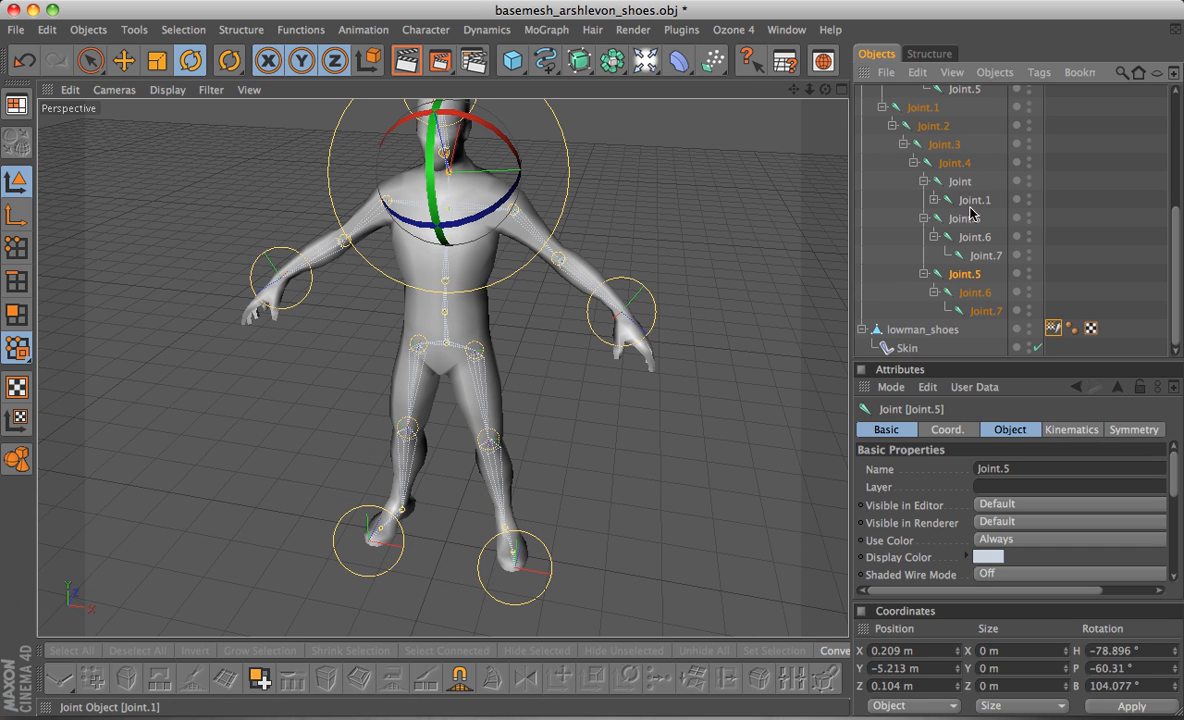
pyautogui.click(972, 237)
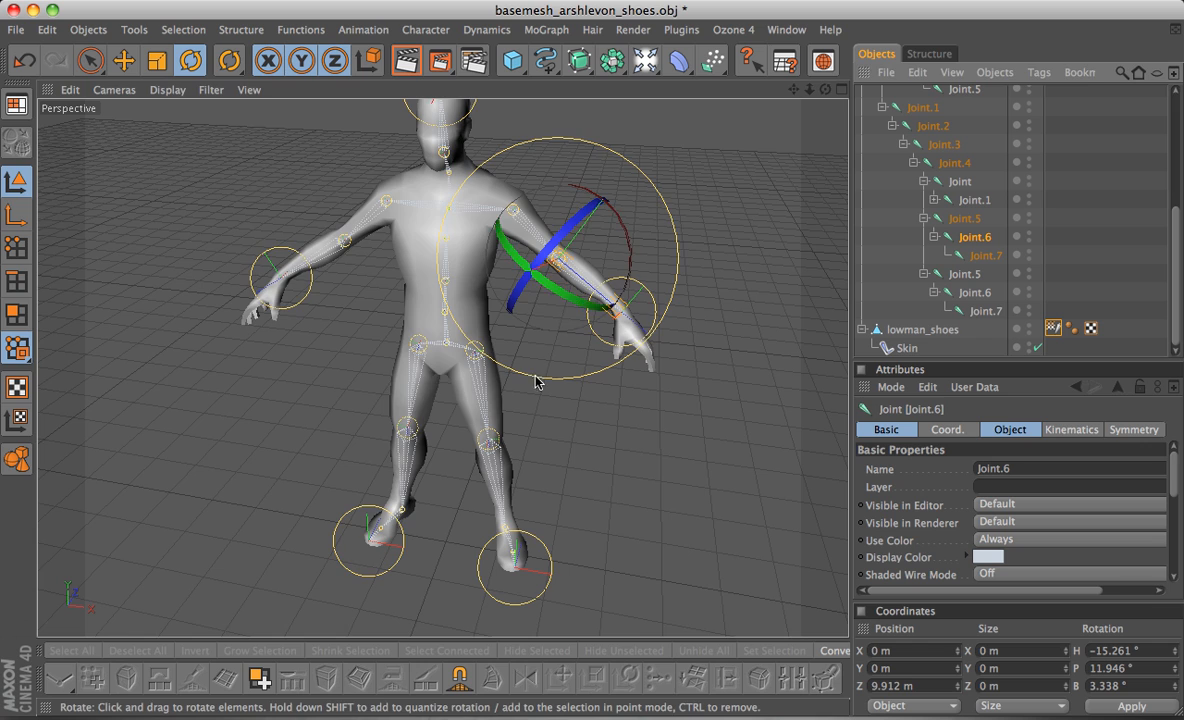
pyautogui.keyDown('alt'); pyautogui.moveTo(537, 378); pyautogui.dragTo(610, 265); pyautogui.keyUp('alt')
pyautogui.press('super+z')
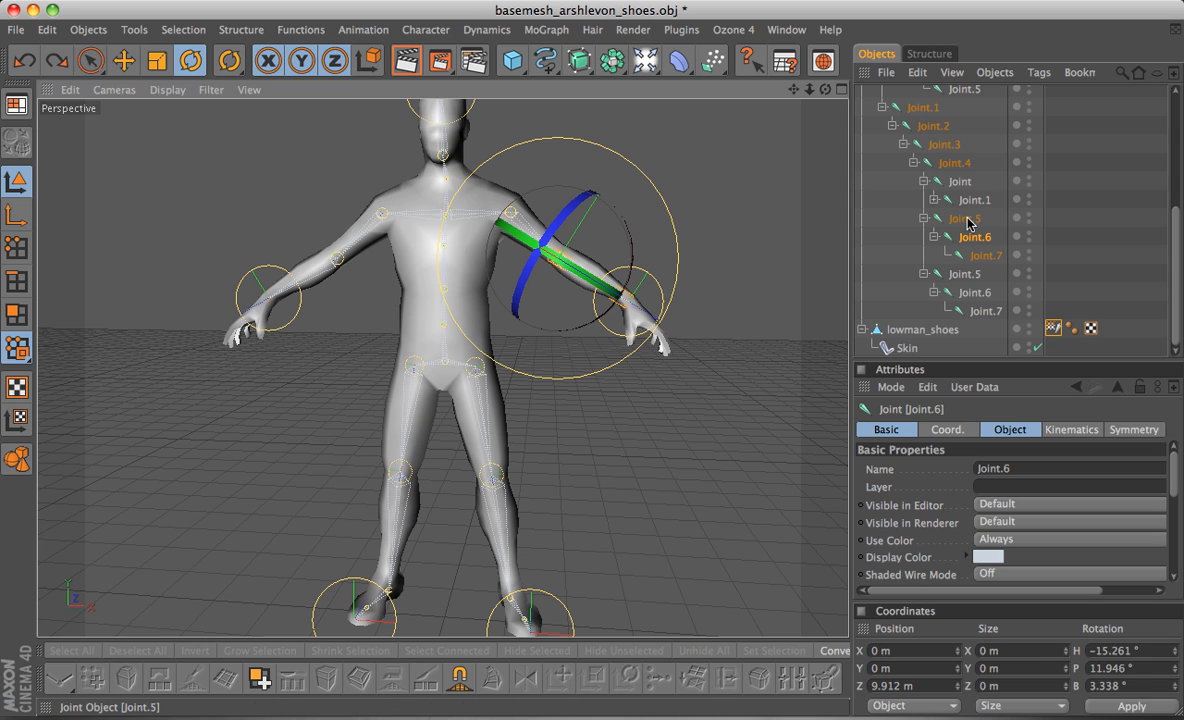
# Try rotating the shoulder joint Joint.5 to check how the bound arm deforms from several angles, and undo the rotation.
pyautogui.click(967, 222)
pyautogui.scroll(5, 687, 296)
pyautogui.scroll(4, 671, 320)
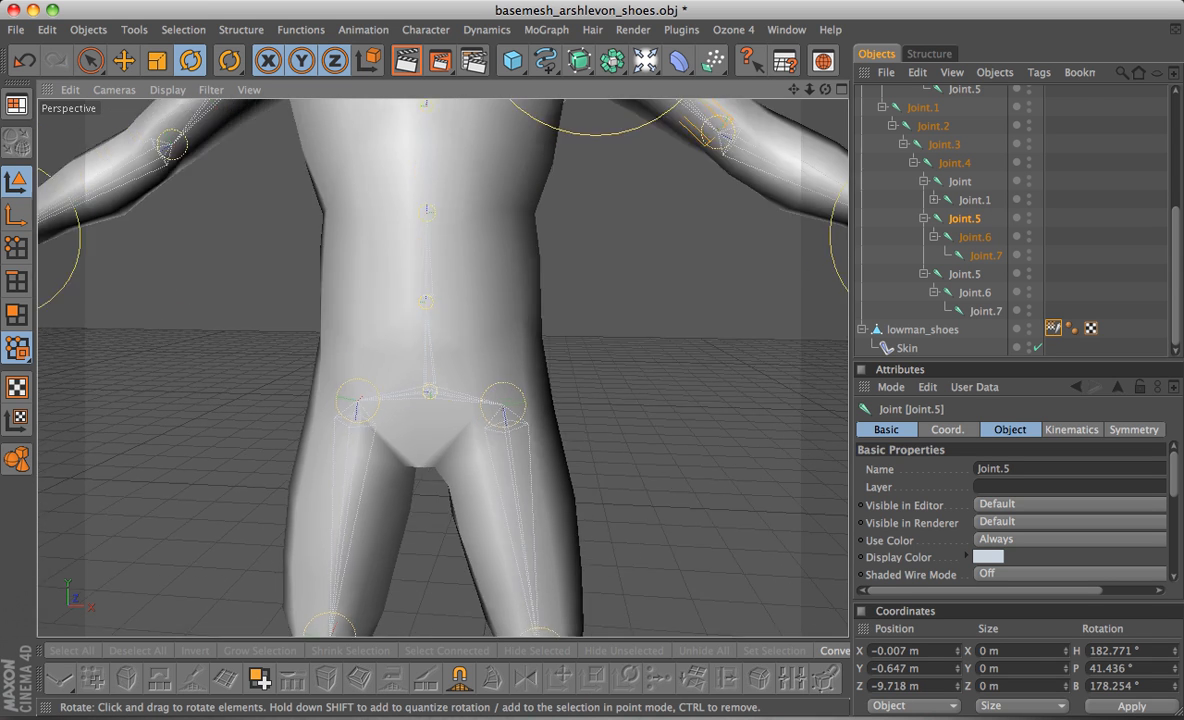
pyautogui.keyDown('alt'); pyautogui.moveTo(671, 320); pyautogui.dragTo(621, 313, button='middle'); pyautogui.keyUp('alt')
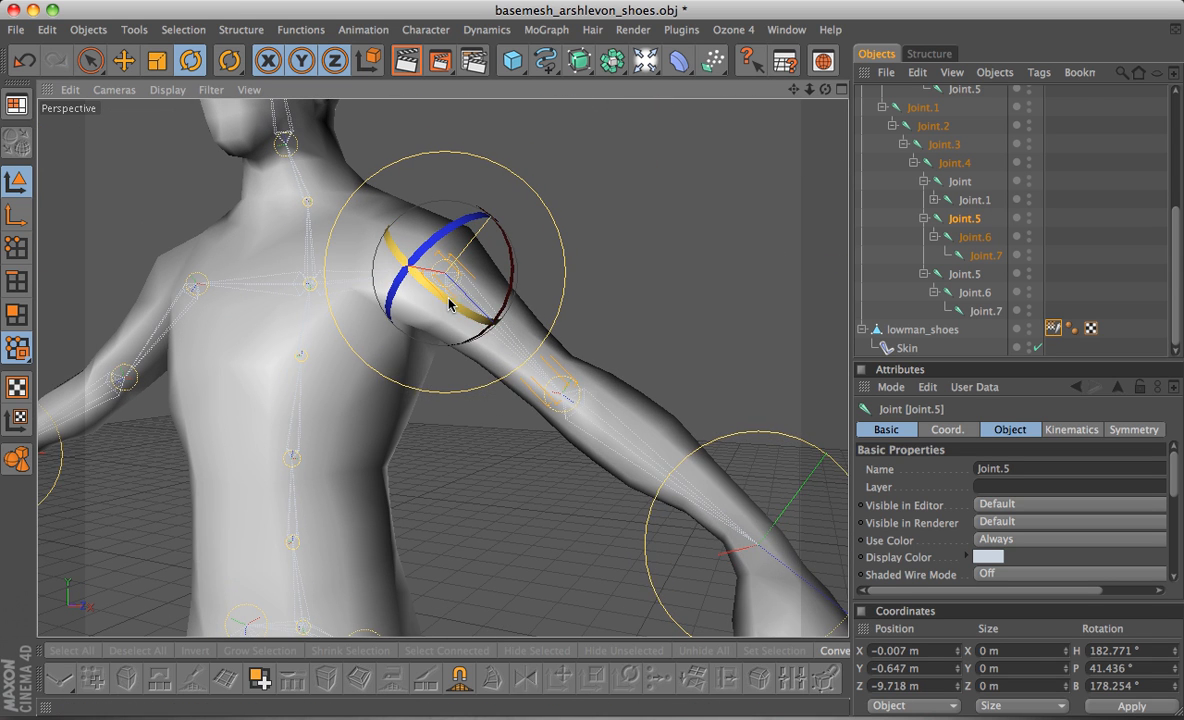
pyautogui.moveTo(488, 318); pyautogui.dragTo(323, 236)
pyautogui.moveTo(323, 236)
pyautogui.keyDown('alt'); pyautogui.mouseDown()
pyautogui.moveTo(490, 300)
pyautogui.moveTo(463, 309)
pyautogui.moveTo(245, 182)
pyautogui.moveTo(262, 202)
pyautogui.moveTo(215, 135)
pyautogui.moveTo(165, 115)
pyautogui.moveTo(300, 150)
pyautogui.moveTo(215, 130)
pyautogui.moveTo(309, 225)
pyautogui.mouseUp(); pyautogui.keyUp('alt')
pyautogui.press('super+z')
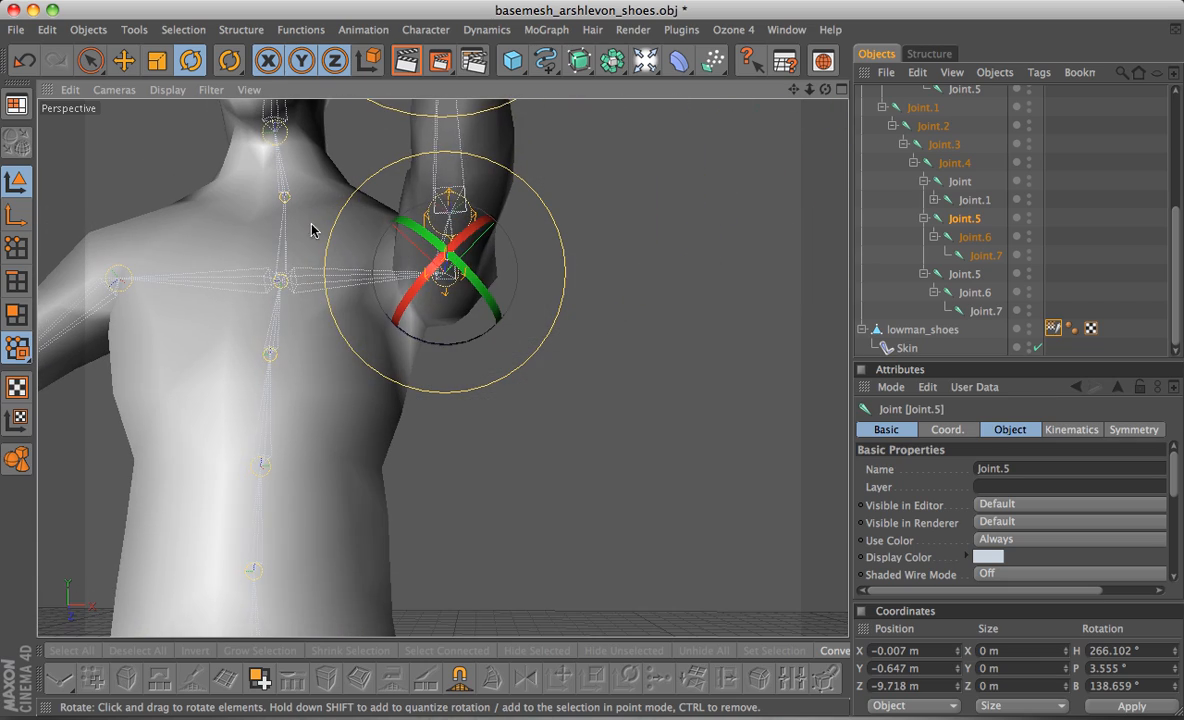
pyautogui.press('super+z')
pyautogui.keyDown('alt'); pyautogui.moveTo(445, 318); pyautogui.dragTo(478, 362); pyautogui.keyUp('alt')
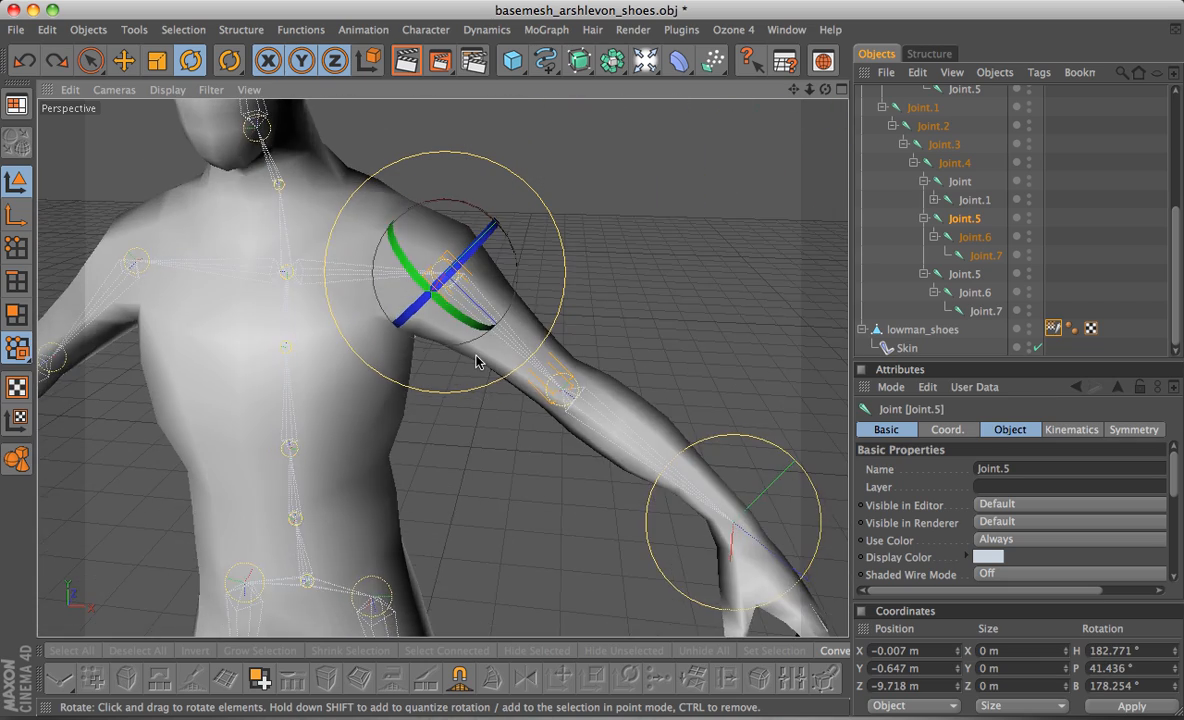
pyautogui.keyDown('alt'); pyautogui.moveTo(478, 362); pyautogui.dragTo(498, 406, button='right'); pyautogui.keyUp('alt')
pyautogui.keyDown('alt'); pyautogui.moveTo(480, 490); pyautogui.dragTo(507, 440, button='middle'); pyautogui.keyUp('alt')
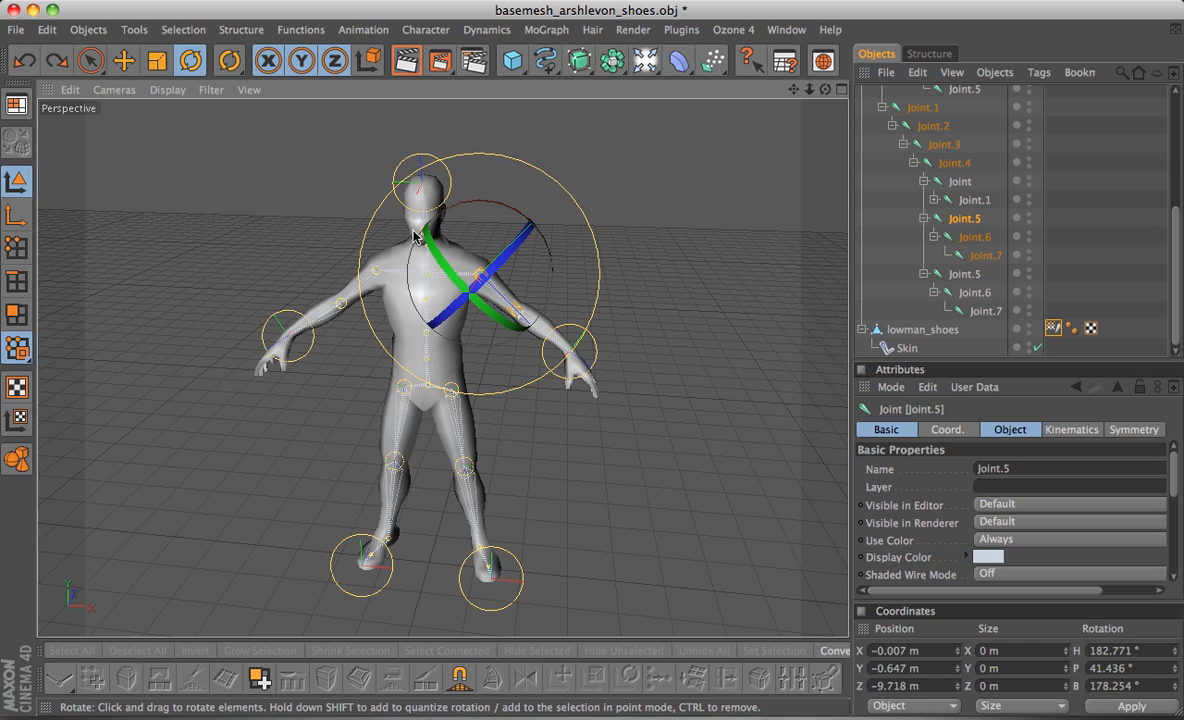
# Activate the Weight Tool for the shoulder joint Joint.5 and set its painting mode to Add.
pyautogui.click(410, 30)
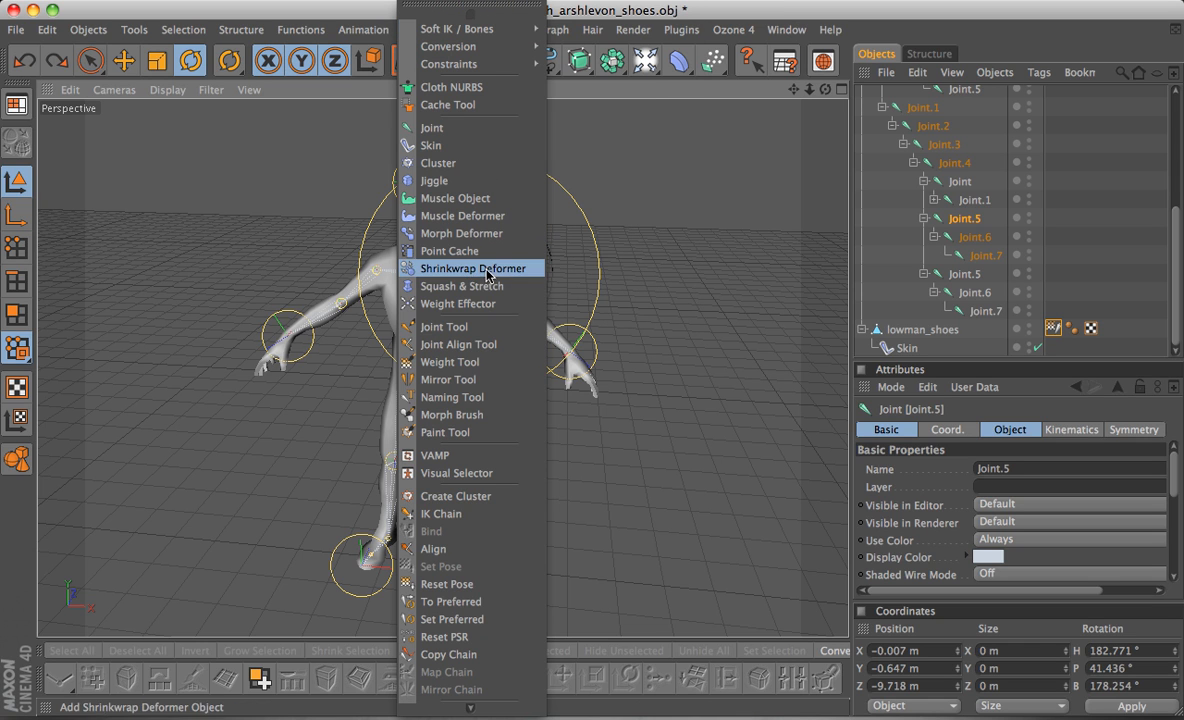
pyautogui.click(446, 366)
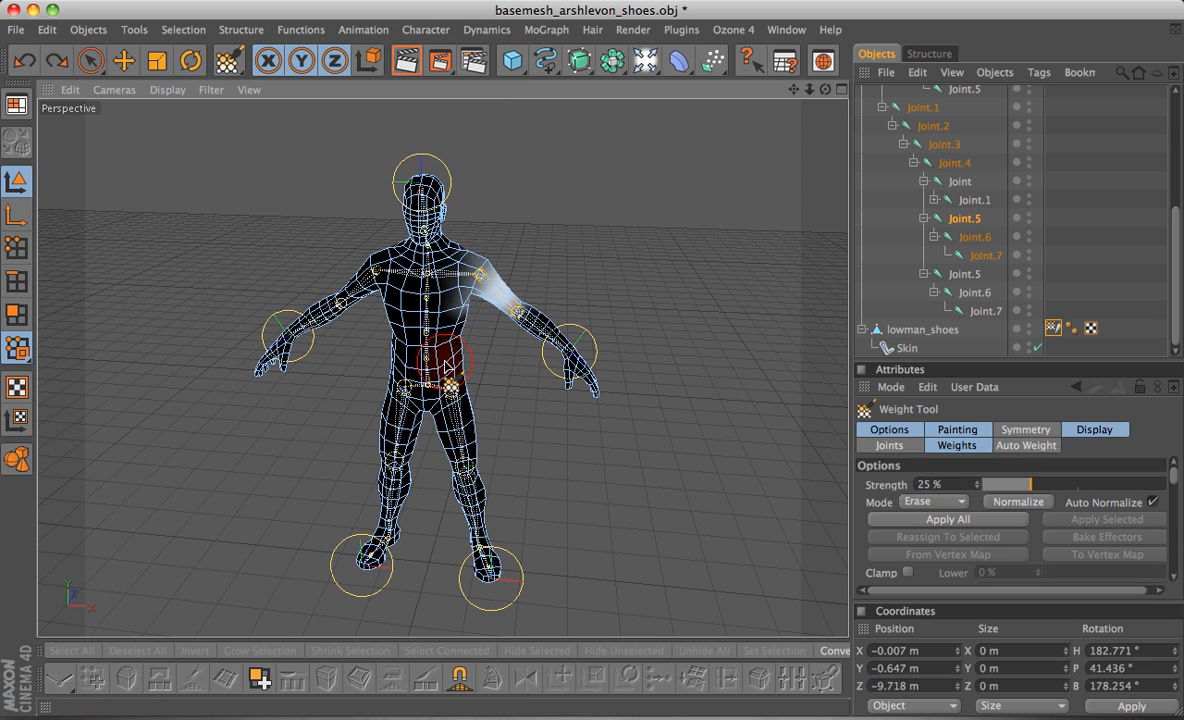
pyautogui.scroll(5, 614, 398)
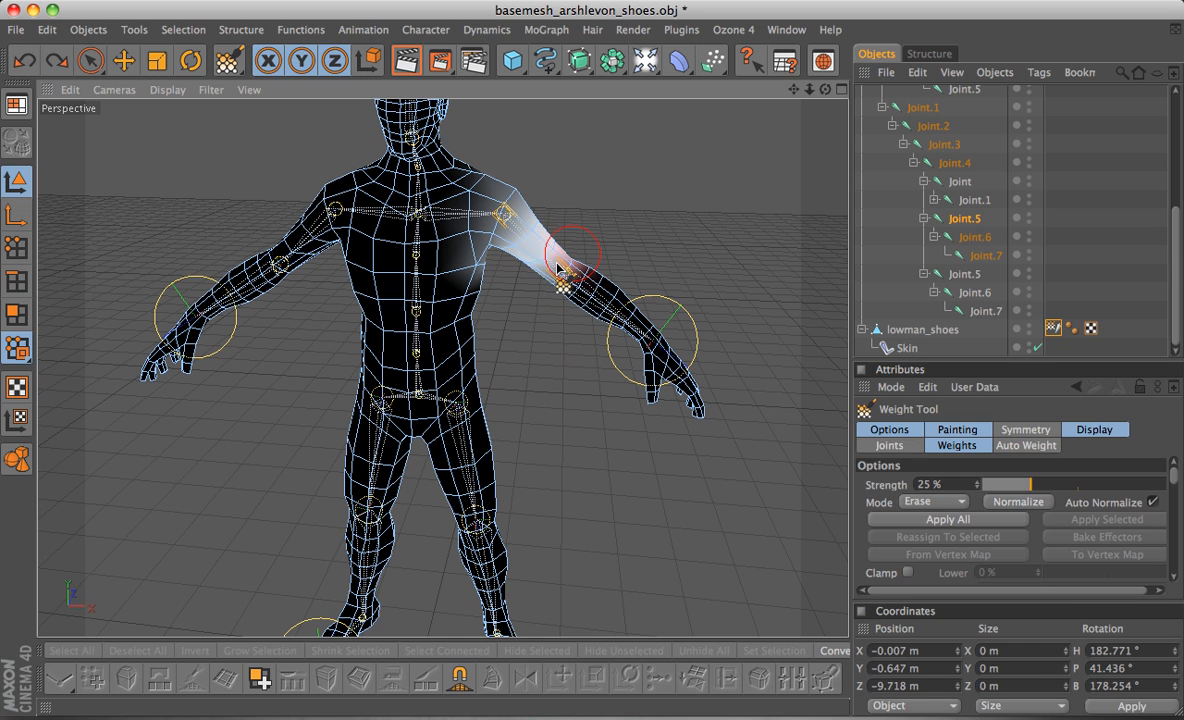
pyautogui.click(935, 503)
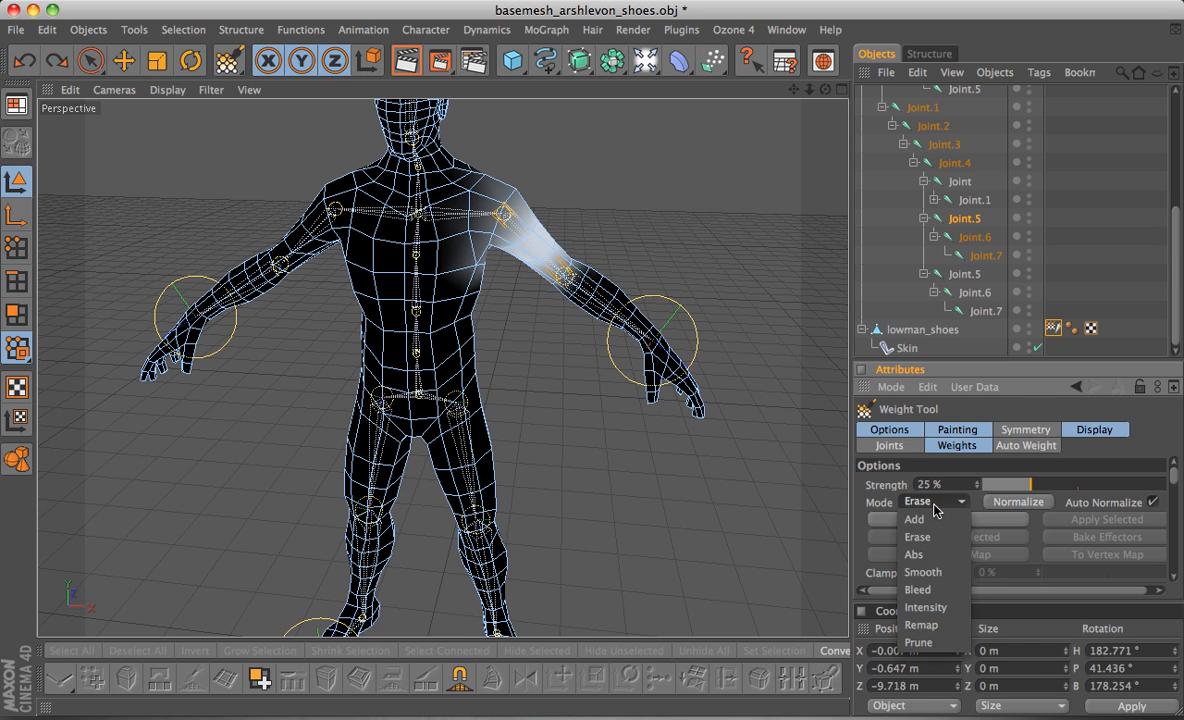
pyautogui.click(931, 520)
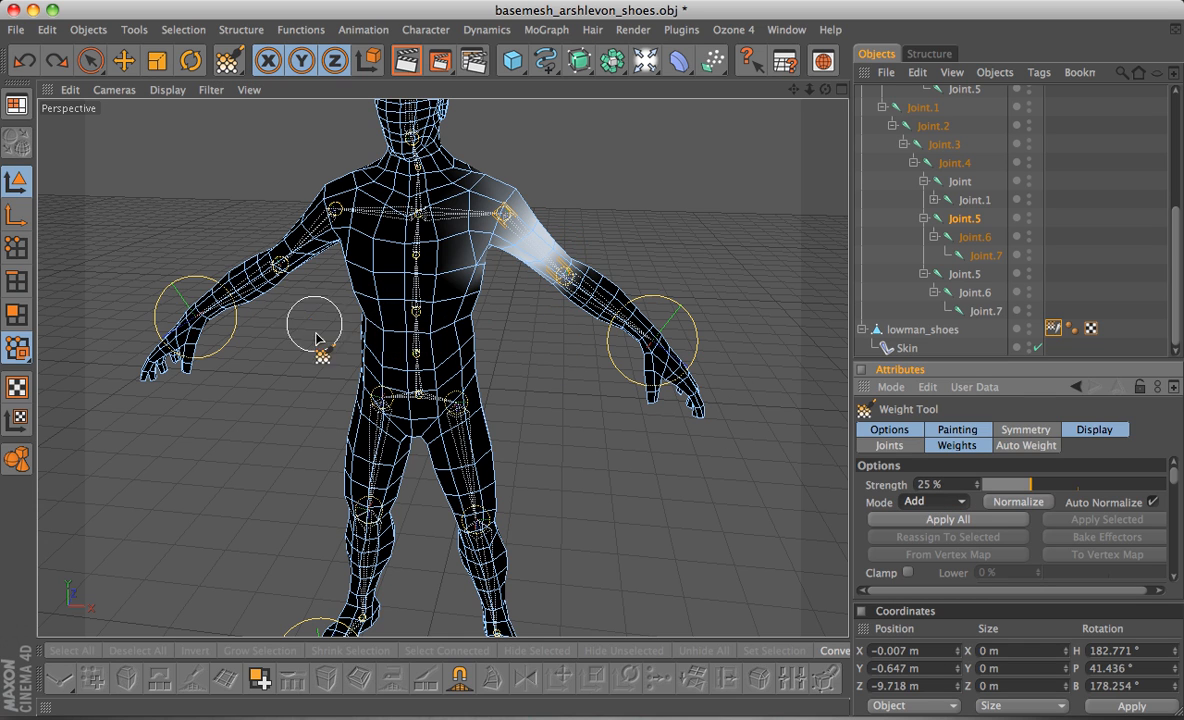
# Try painting Joint.5's weight onto the opposite forearm, test it by rotating the shoulder joint, and undo both.
pyautogui.moveTo(272, 278); pyautogui.dragTo(217, 330)
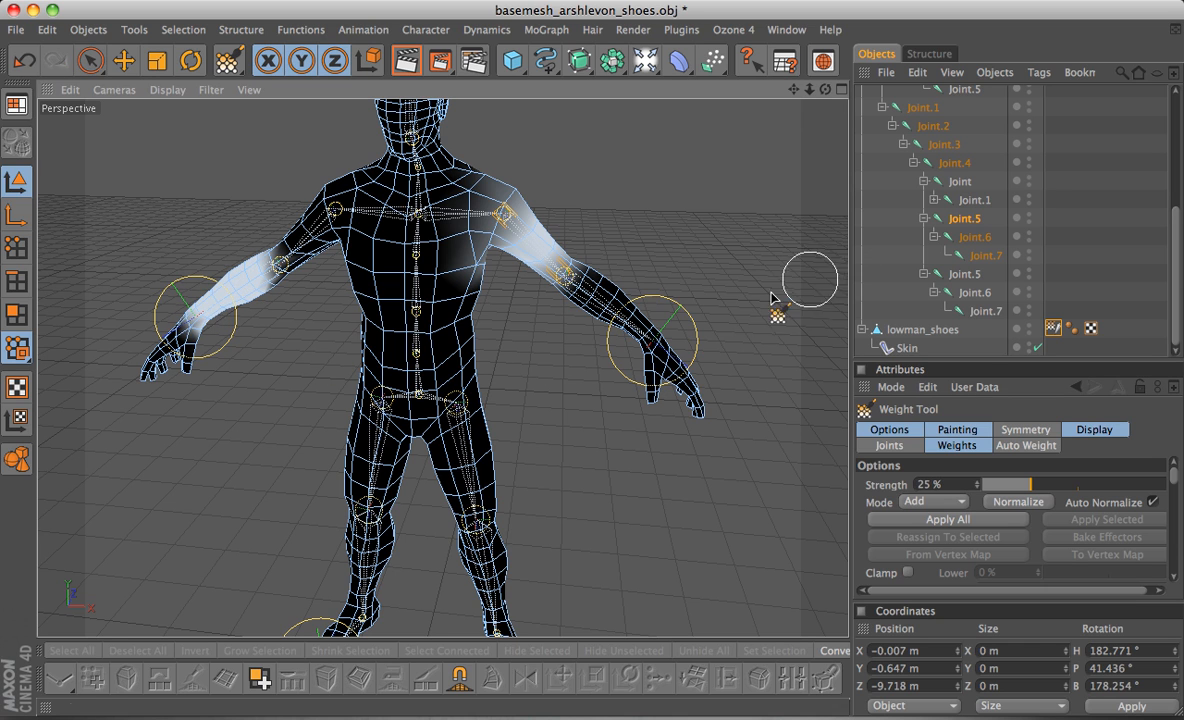
pyautogui.press('r')
pyautogui.moveTo(538, 243); pyautogui.dragTo(515, 256)
pyautogui.press('super+z')
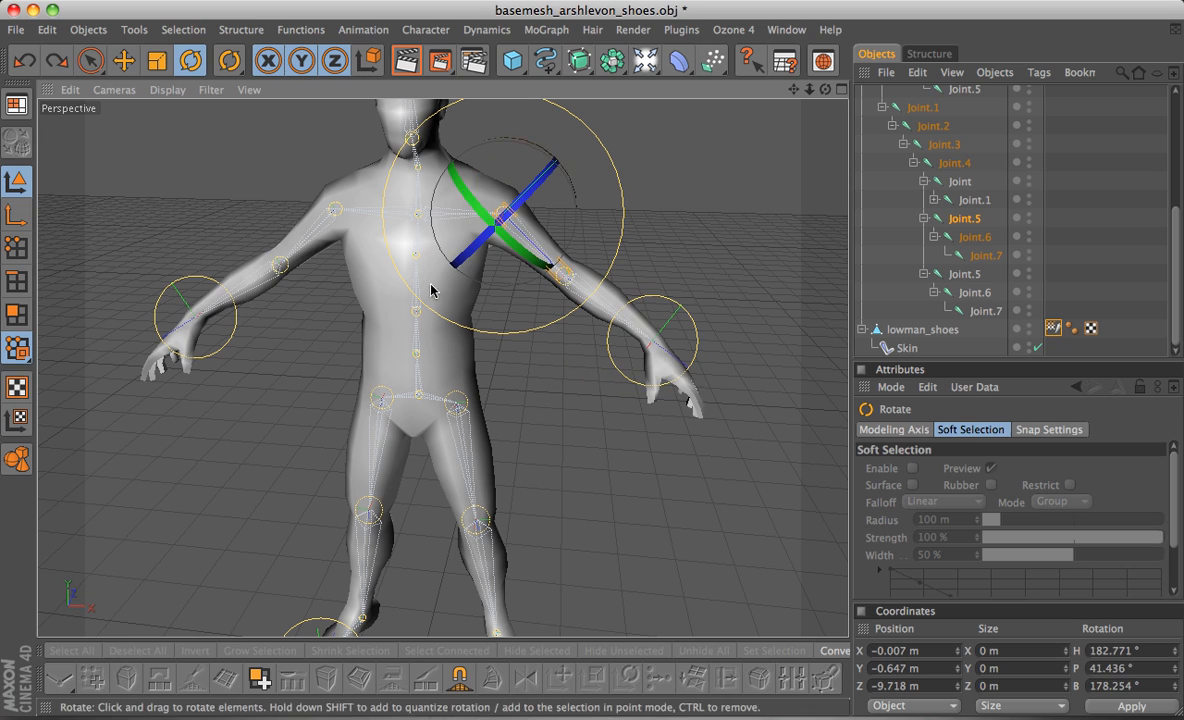
# Reactivate the Weight Tool and paint additional Joint.5 weight onto the chest beside the armpit.
pyautogui.moveTo(221, 64); pyautogui.dragTo(240, 104)
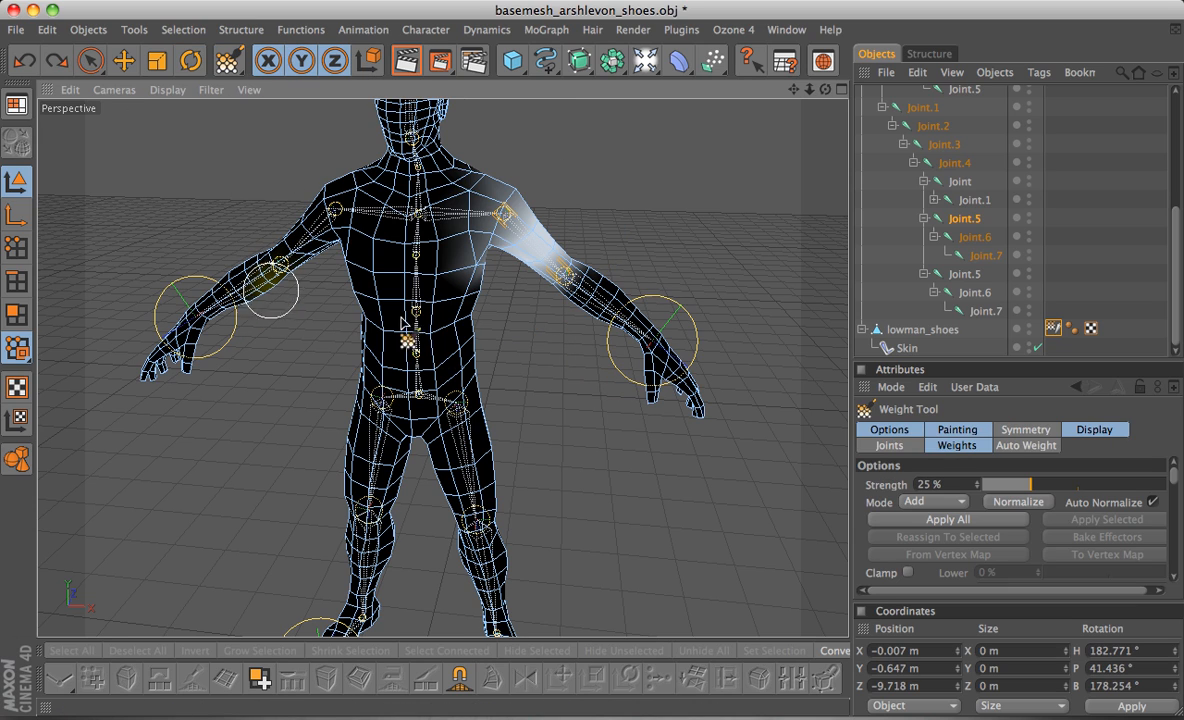
pyautogui.moveTo(450, 357)
pyautogui.keyDown('alt'); pyautogui.mouseDown()
pyautogui.moveTo(451, 330)
pyautogui.moveTo(404, 352)
pyautogui.mouseUp(); pyautogui.keyUp('alt')
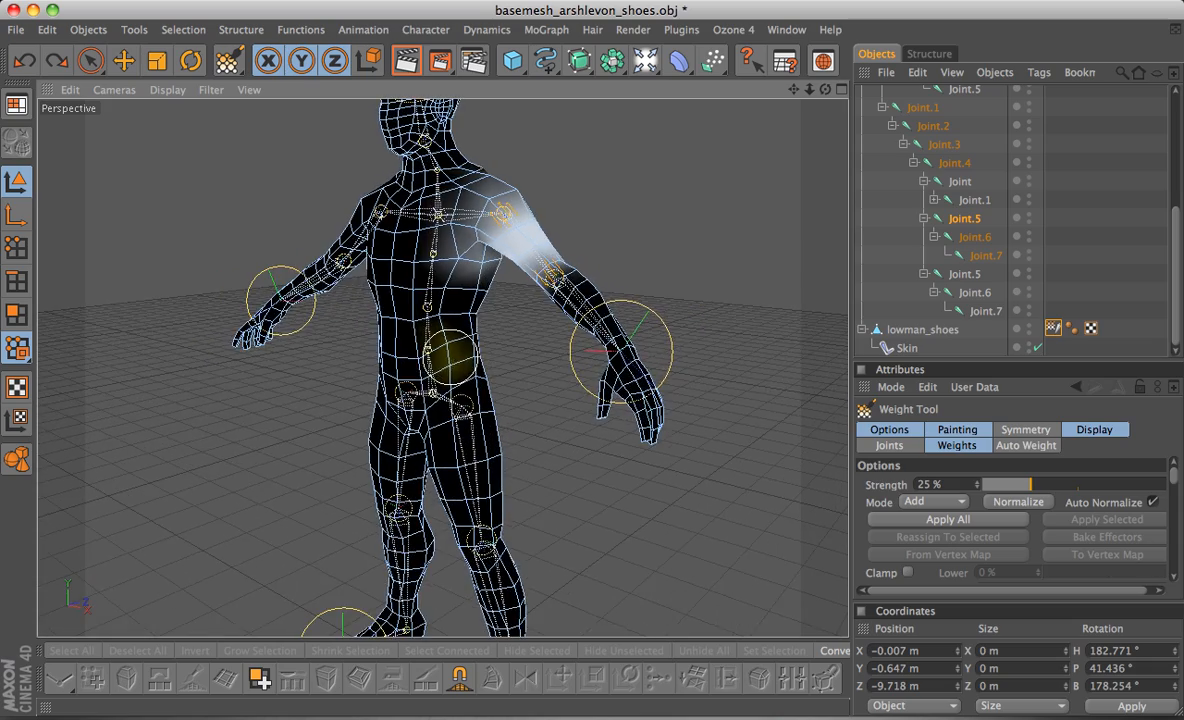
pyautogui.scroll(5, 450, 392)
pyautogui.keyDown('alt'); pyautogui.moveTo(449, 365); pyautogui.dragTo(469, 440, button='middle'); pyautogui.keyUp('alt')
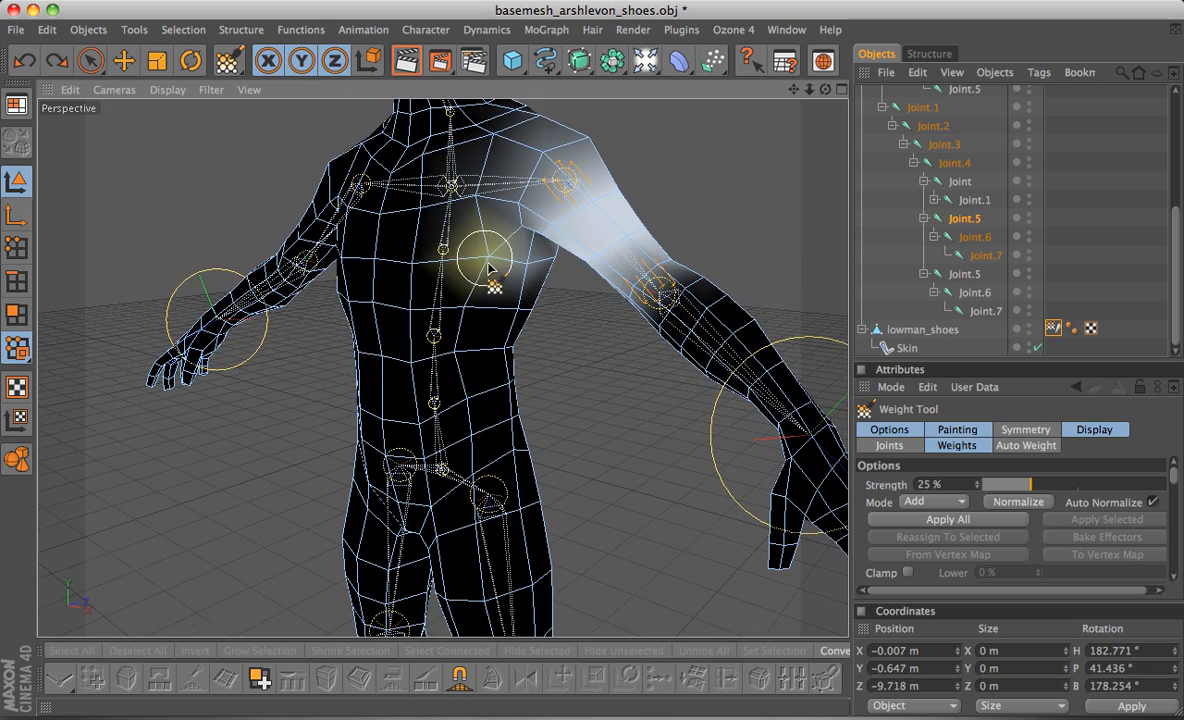
pyautogui.keyDown('alt'); pyautogui.moveTo(618, 257); pyautogui.dragTo(608, 336); pyautogui.keyUp('alt')
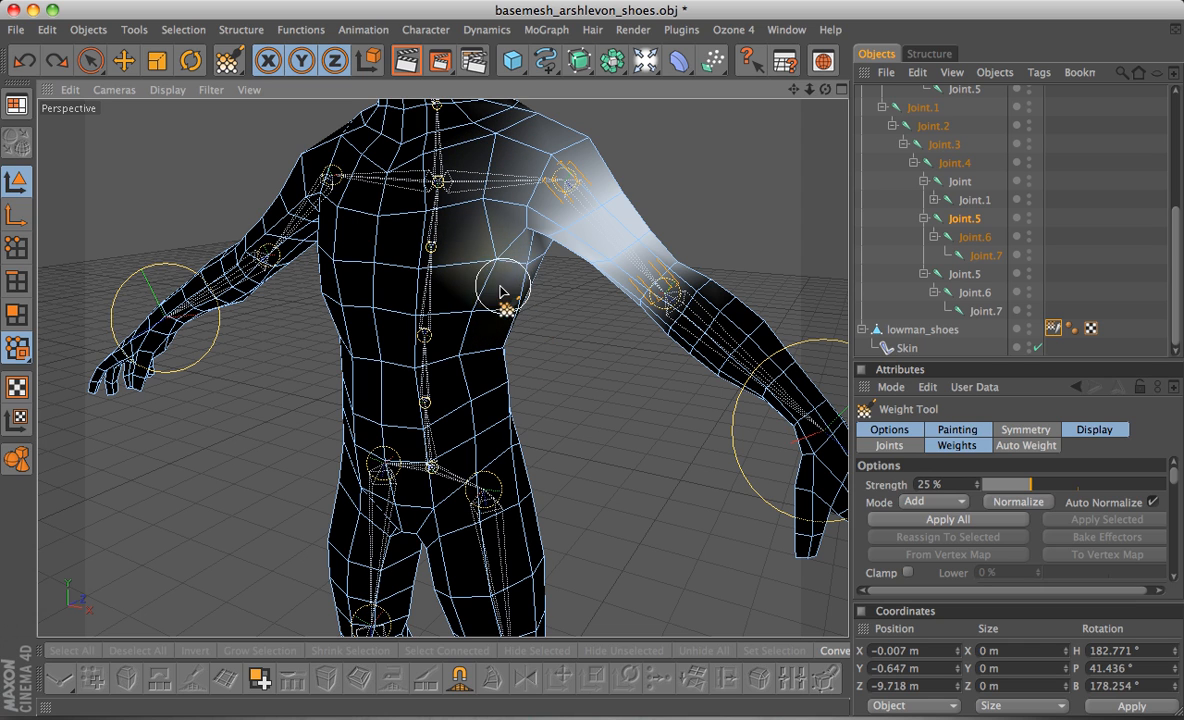
pyautogui.moveTo(478, 280); pyautogui.dragTo(478, 180)
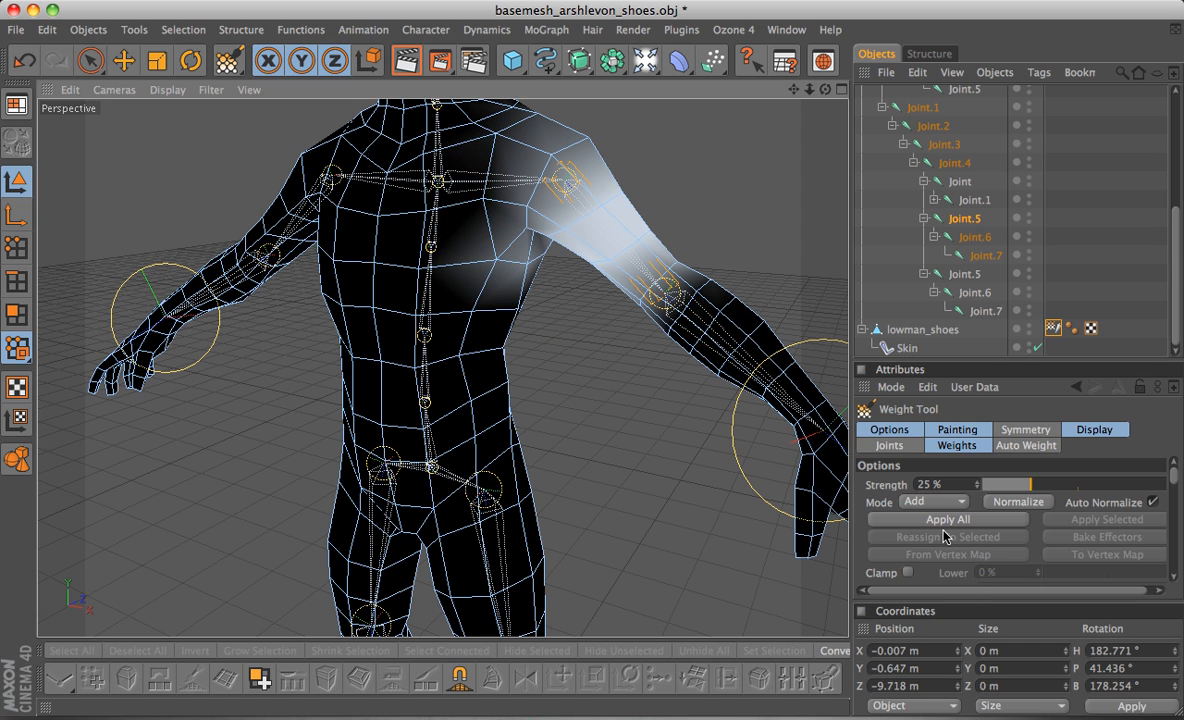
# Erase Joint.5's weight from the chest with the Weight Tool, keeping it on the shoulder and upper arm.
pyautogui.click(922, 502)
pyautogui.click(925, 505)
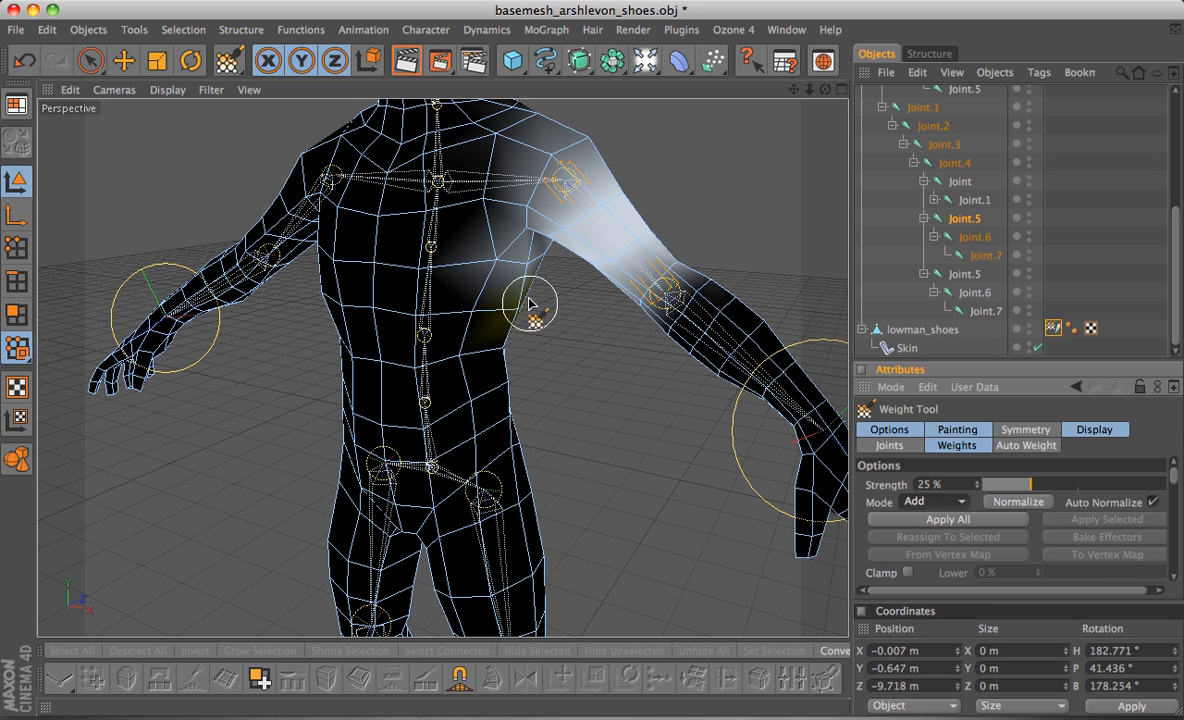
pyautogui.moveTo(469, 262)
pyautogui.keyDown('ctrl'); pyautogui.mouseDown()
pyautogui.moveTo(560, 292)
pyautogui.moveTo(508, 288)
pyautogui.moveTo(634, 270)
pyautogui.moveTo(455, 286)
pyautogui.mouseUp(); pyautogui.keyUp('ctrl')
pyautogui.keyDown('alt'); pyautogui.moveTo(578, 290); pyautogui.dragTo(716, 286); pyautogui.keyUp('alt')
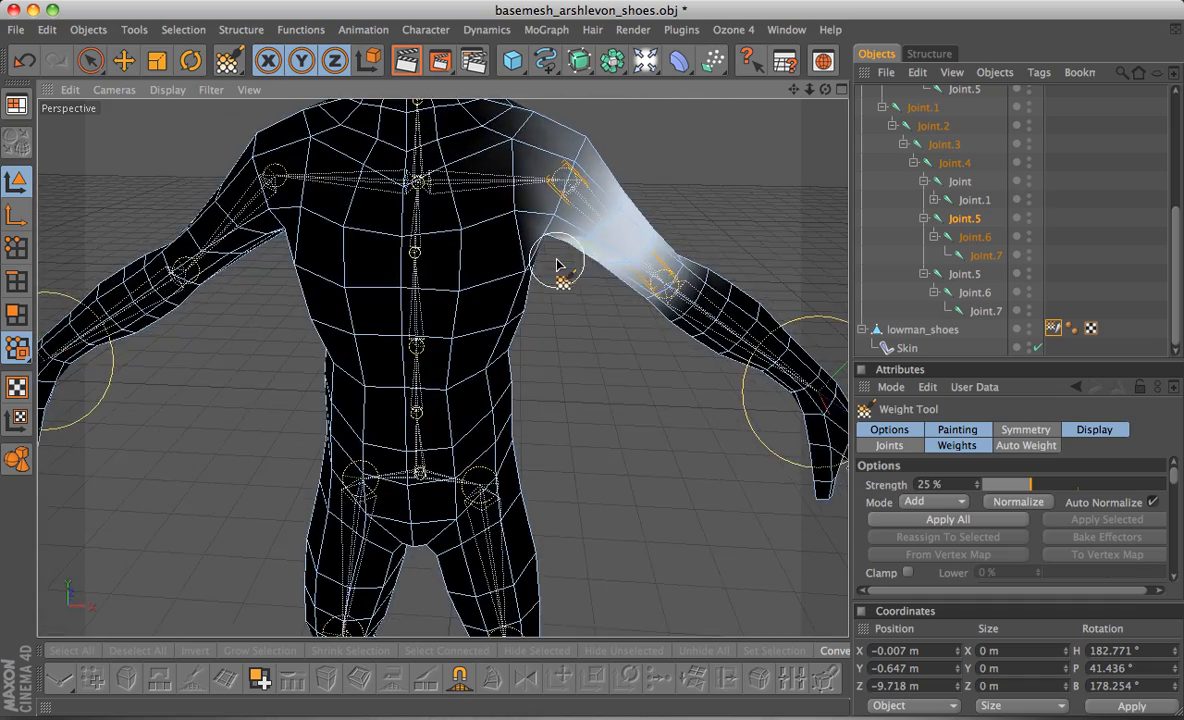
pyautogui.scroll(-5, 557, 264)
pyautogui.scroll(-2, 547, 372)
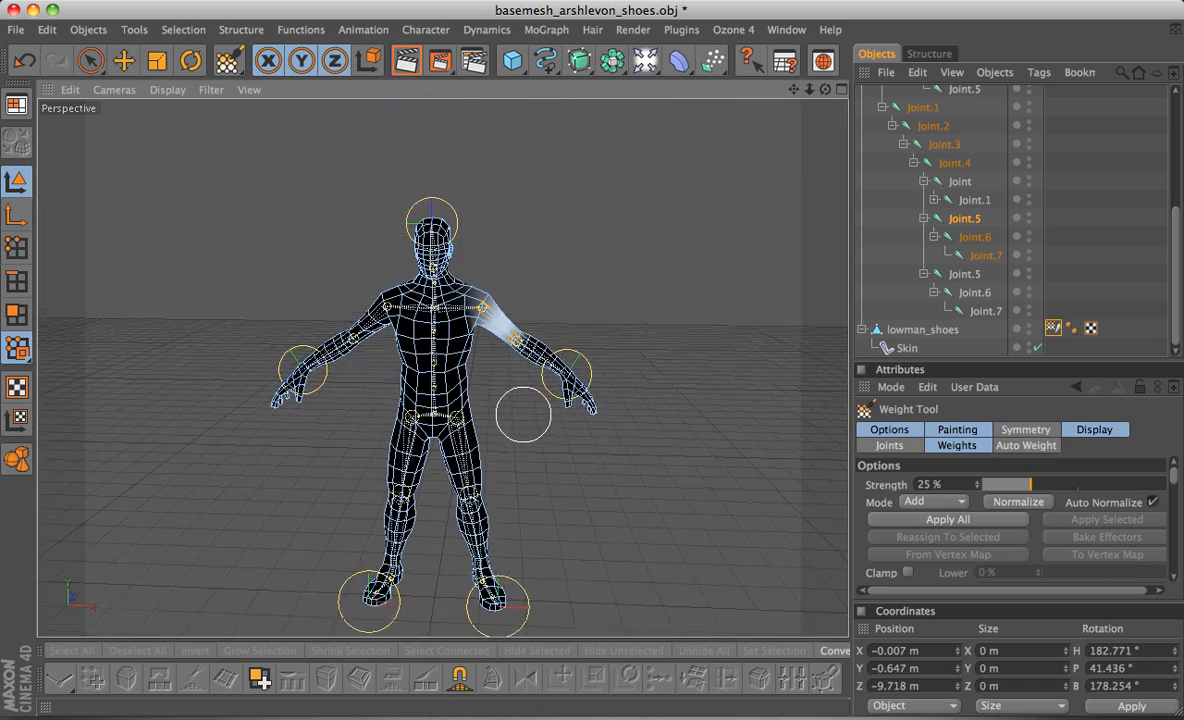
pyautogui.scroll(6, 512, 438)
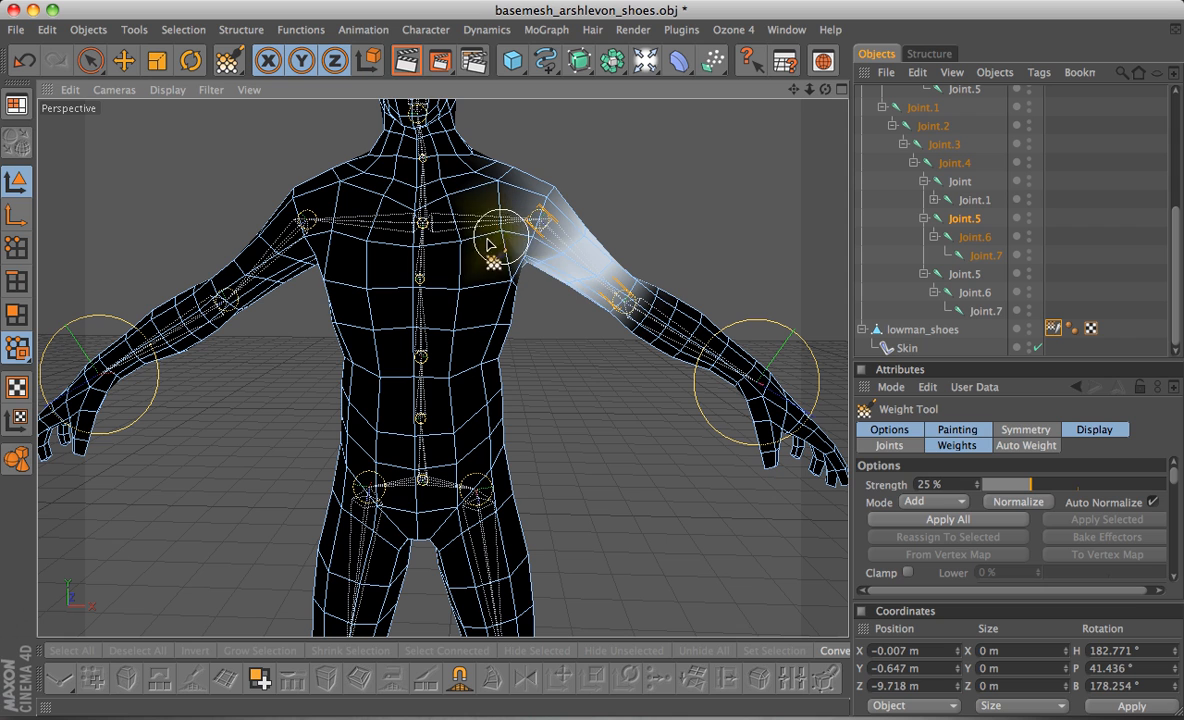
pyautogui.scroll(-5, 505, 348)
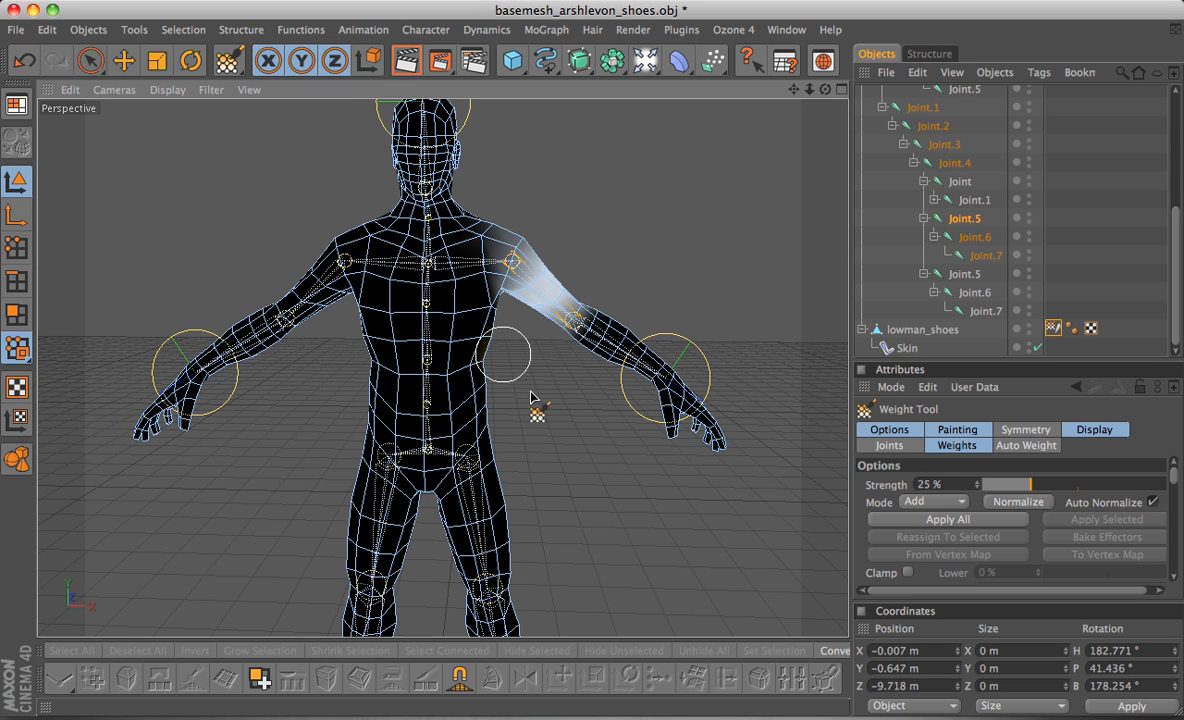
# Select the ankle joint Joint.2 in the first leg chain and examine its weighting around the foot and the rest of the body.
pyautogui.scroll(5, 943, 170)
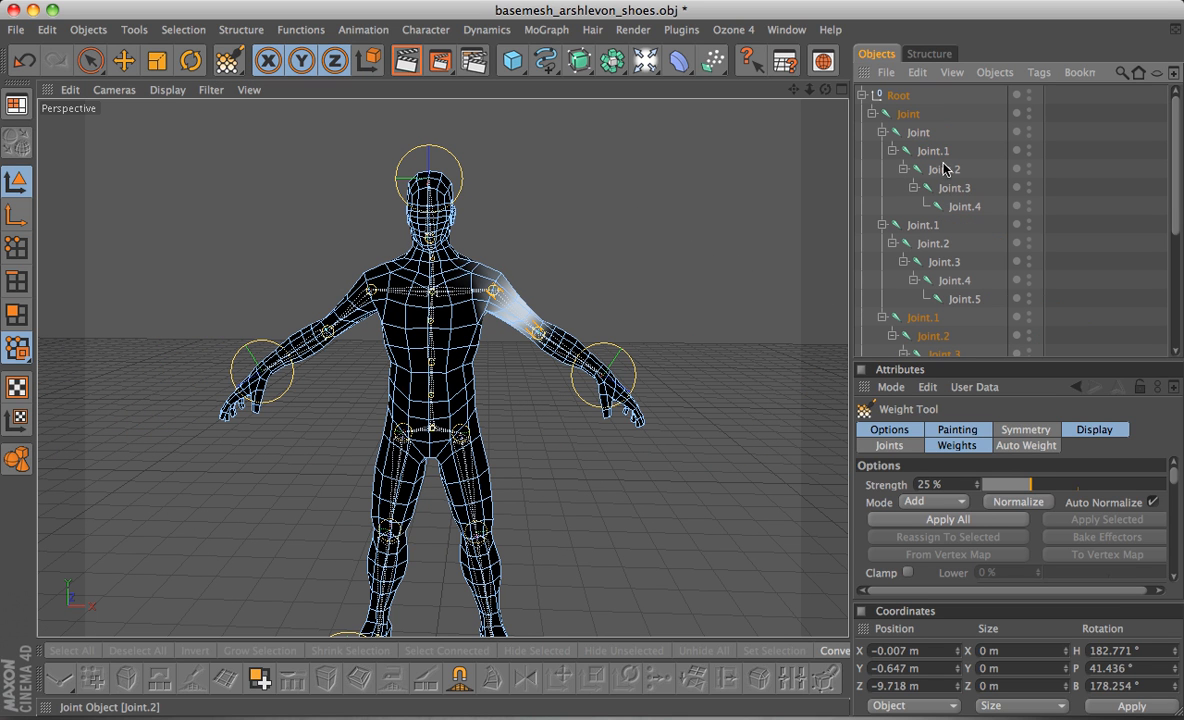
pyautogui.click(944, 168)
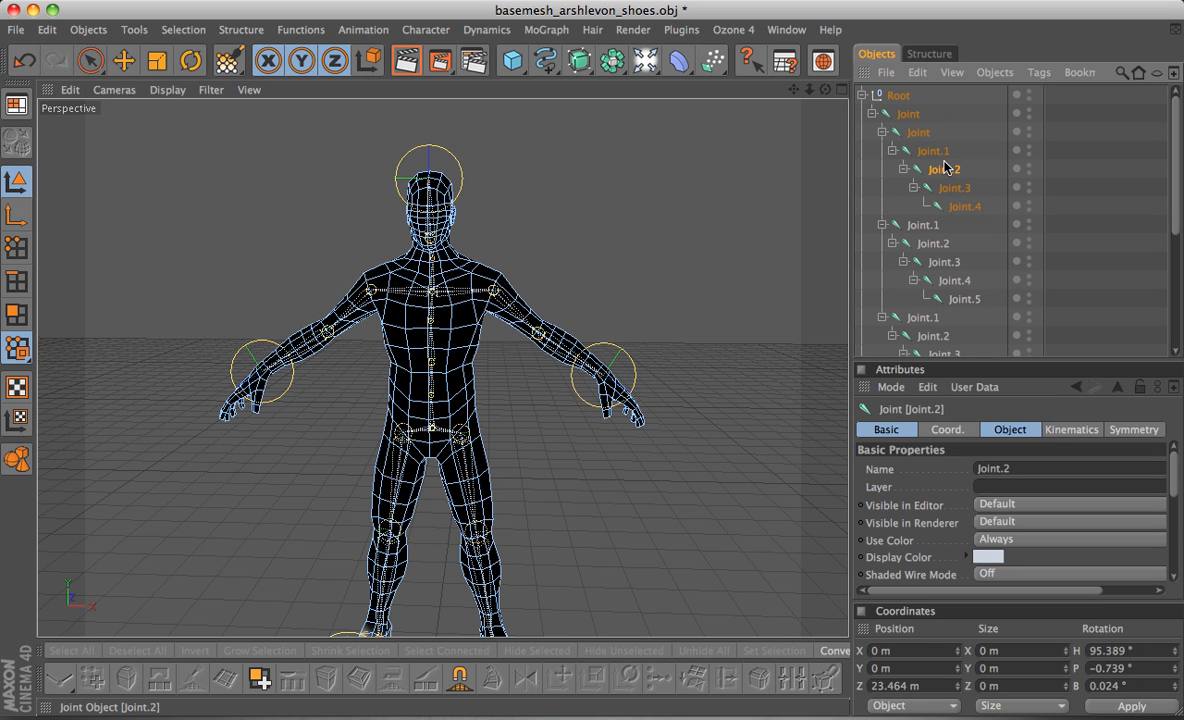
pyautogui.keyDown('alt'); pyautogui.moveTo(592, 412); pyautogui.dragTo(638, 197, button='middle'); pyautogui.keyUp('alt')
pyautogui.scroll(10, 462, 500)
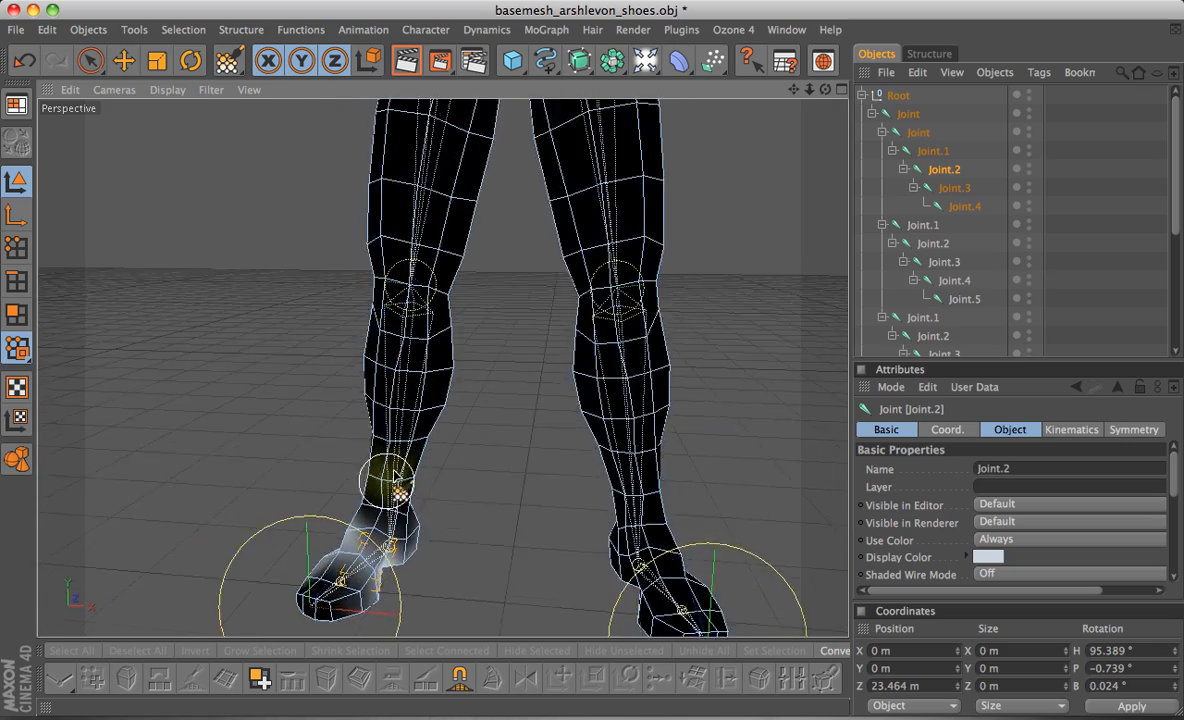
pyautogui.scroll(-10, 481, 460)
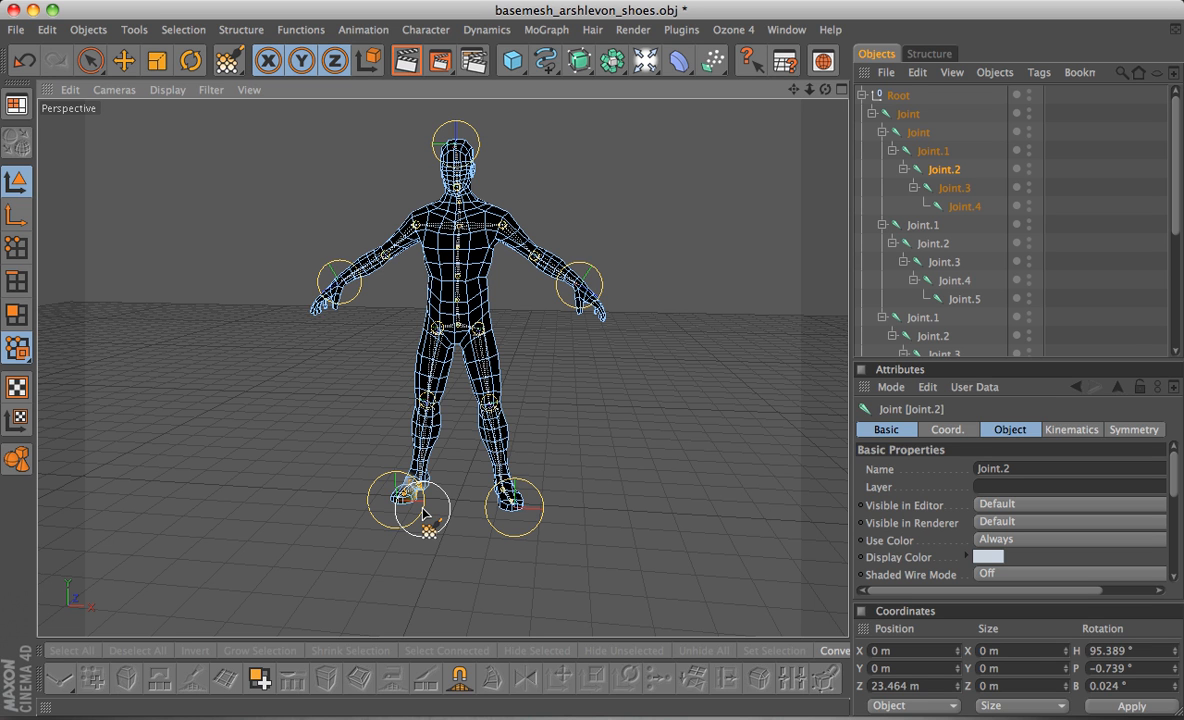
pyautogui.scroll(3, 418, 515)
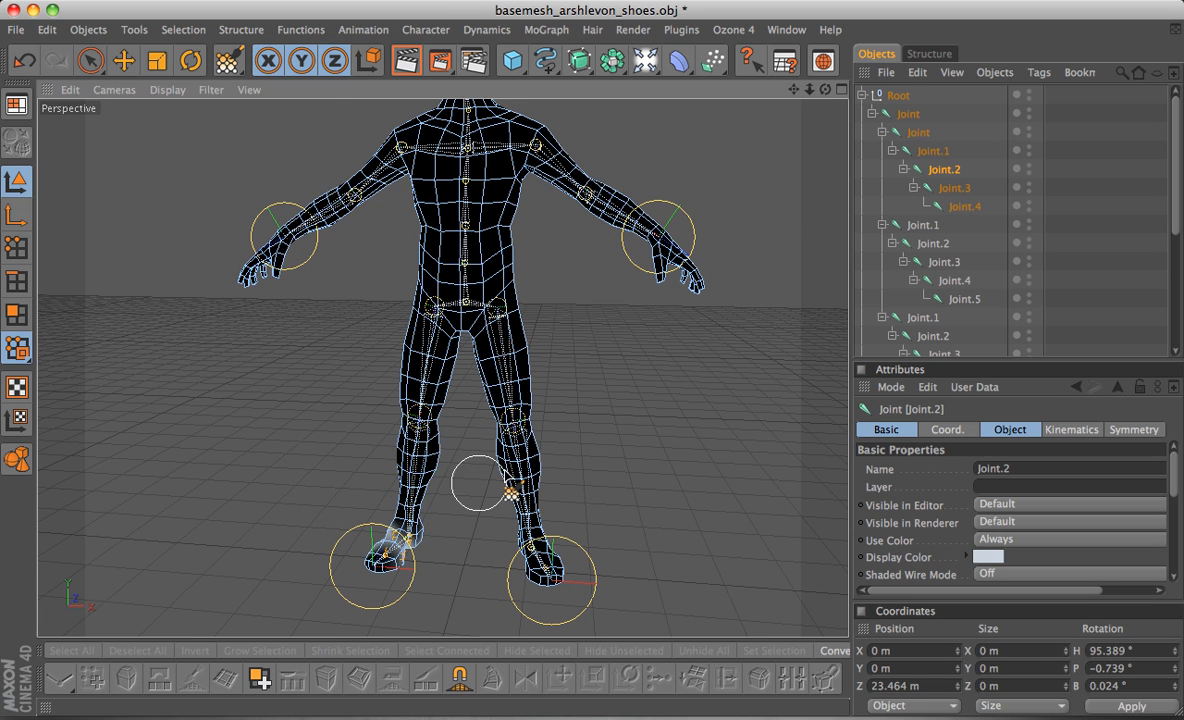
pyautogui.scroll(3, 640, 455)
pyautogui.scroll(-1, 637, 450)
pyautogui.scroll(-4, 636, 448)
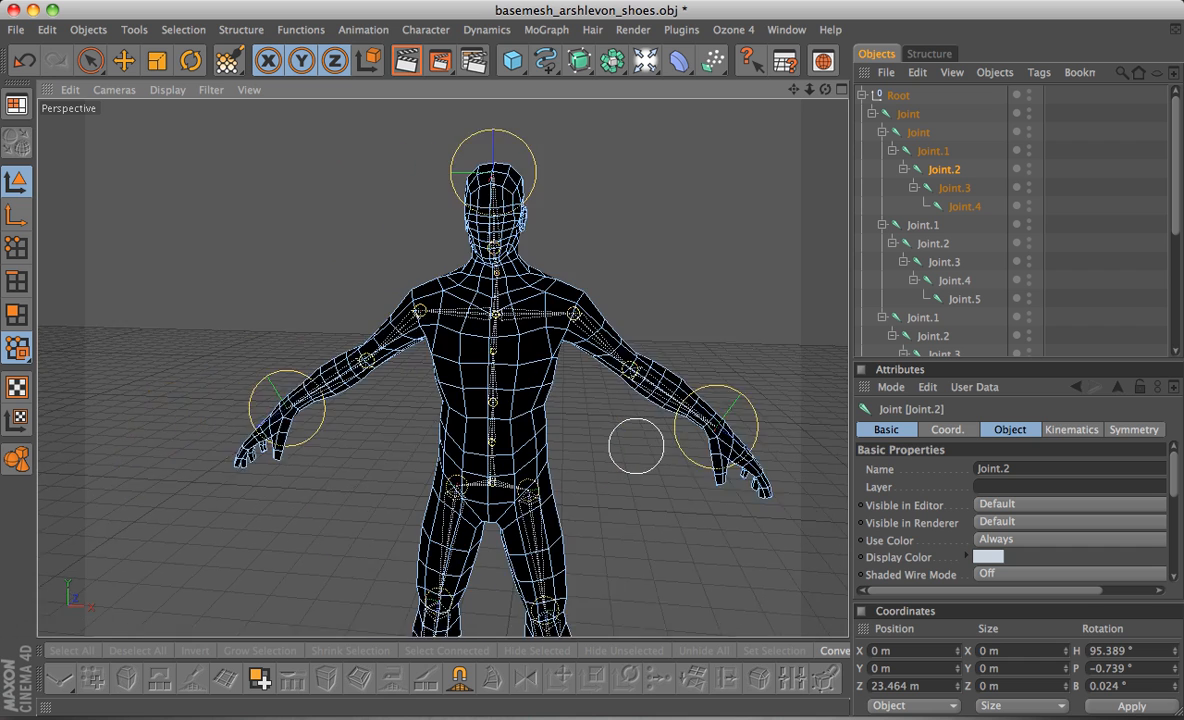
pyautogui.scroll(4, 635, 452)
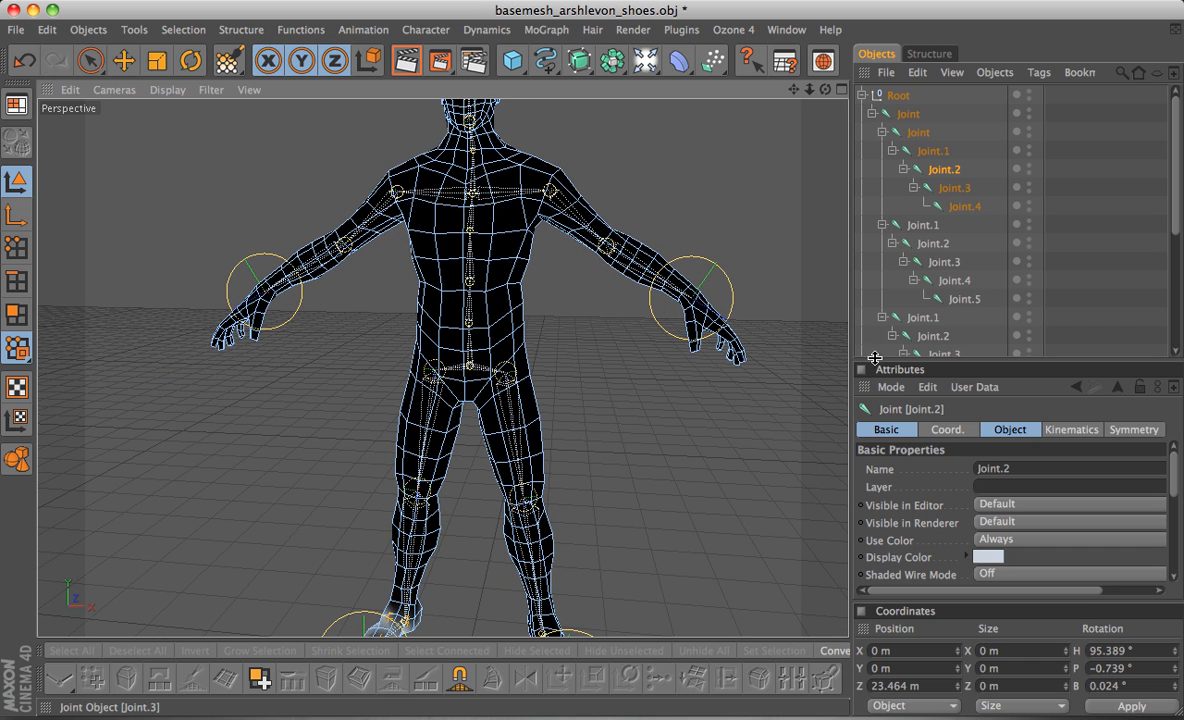
# Rename the hip joint at the start of the first leg chain as RULeg and collapse its branch in the hierarchy.
pyautogui.press('space')
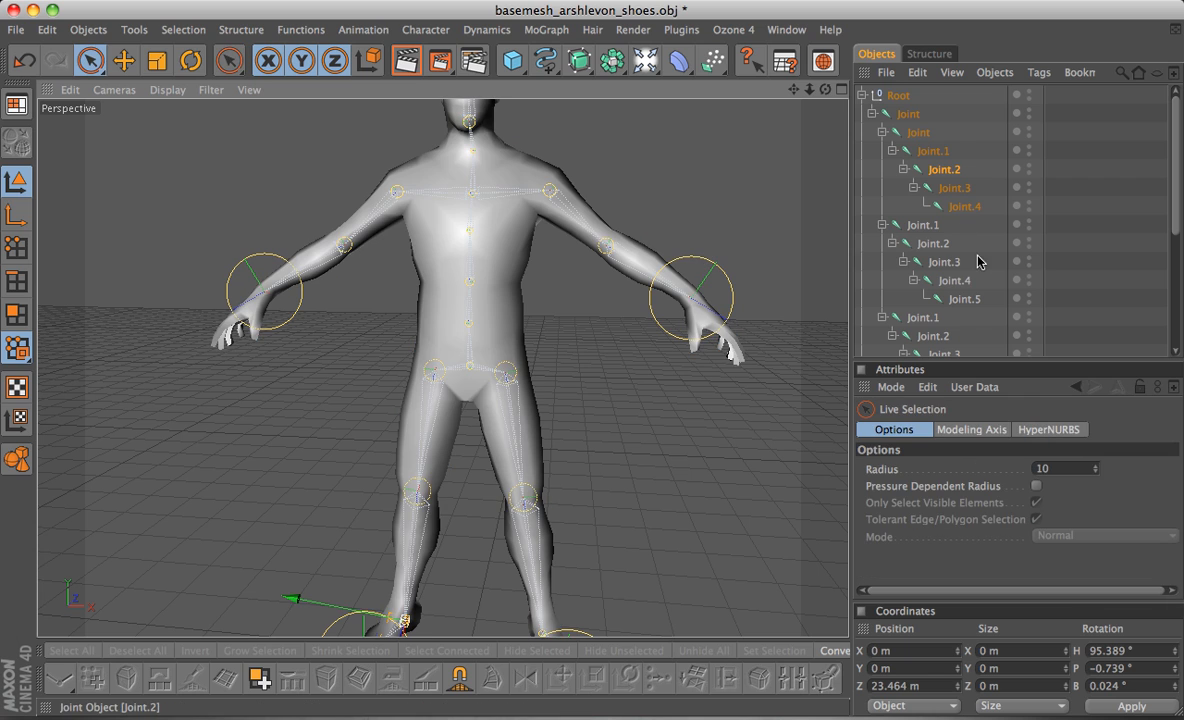
pyautogui.scroll(-5, 945, 270)
pyautogui.scroll(5, 940, 275)
pyautogui.scroll(-5, 940, 275)
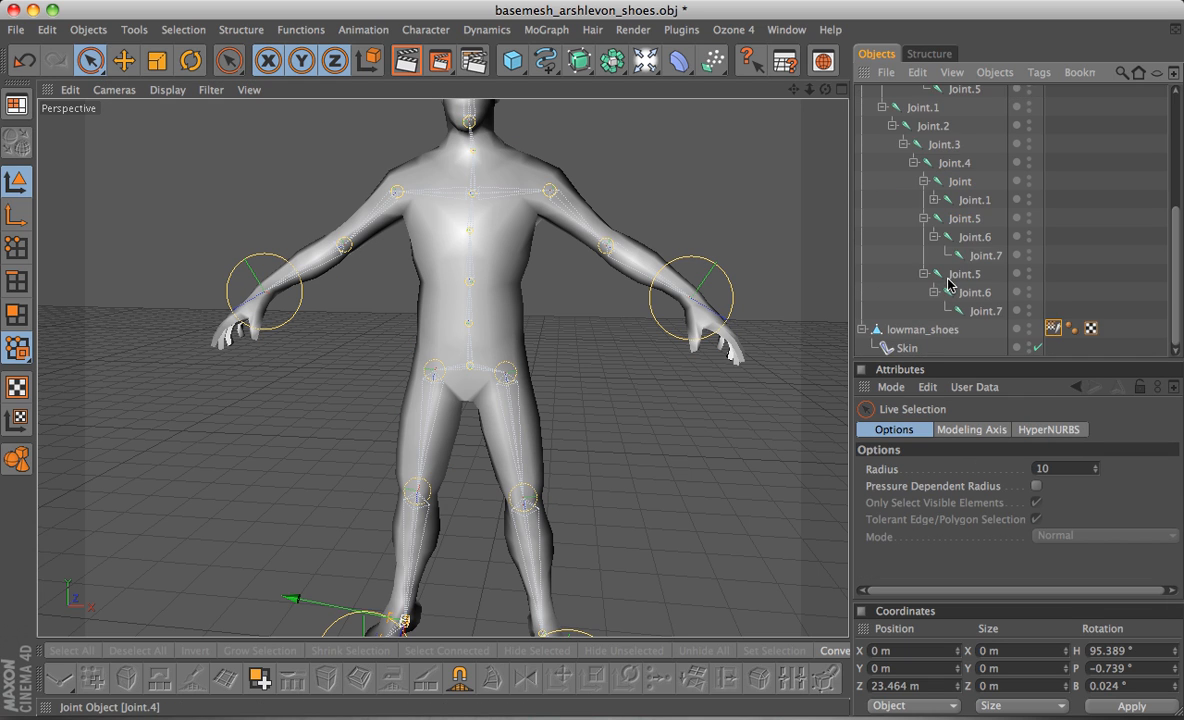
pyautogui.scroll(5, 948, 268)
pyautogui.click(912, 131)
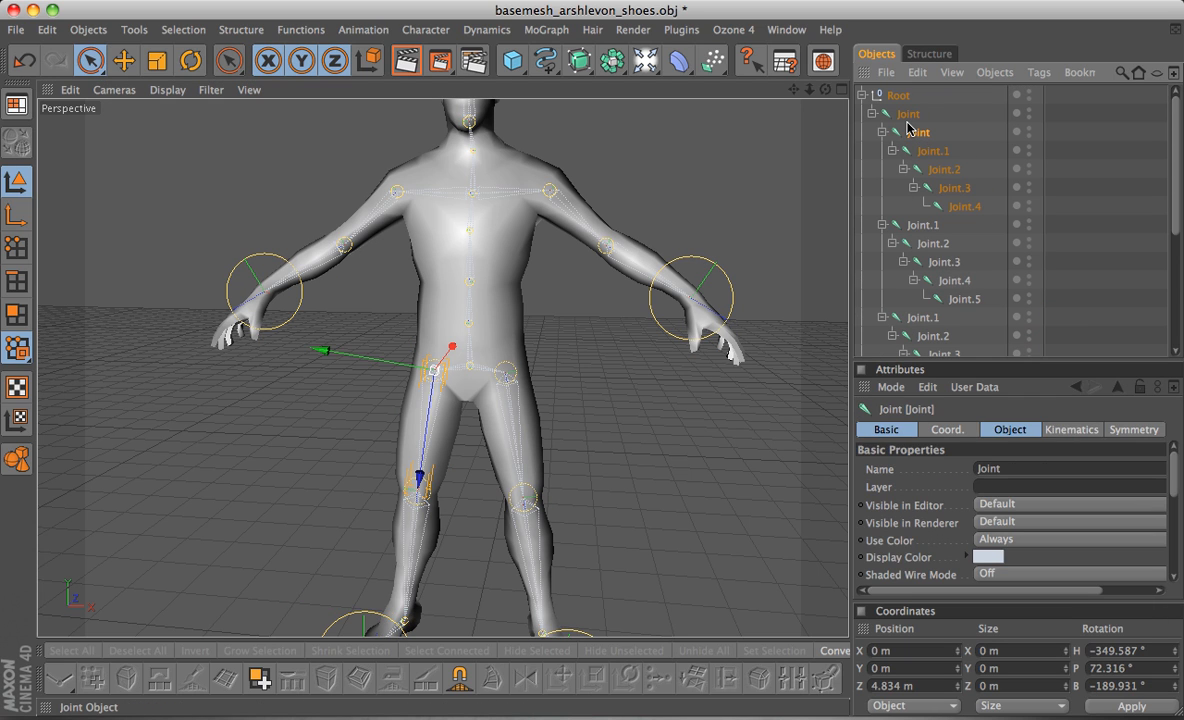
pyautogui.doubleClick(912, 132)
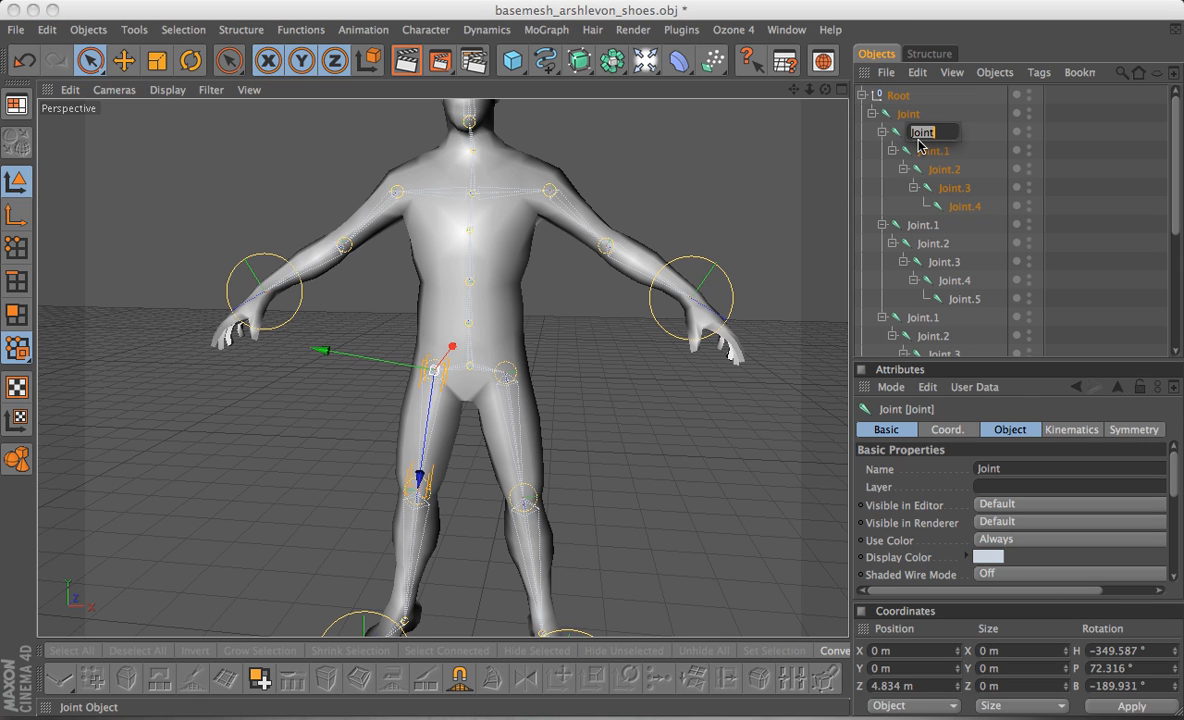
pyautogui.write('RLLeg')
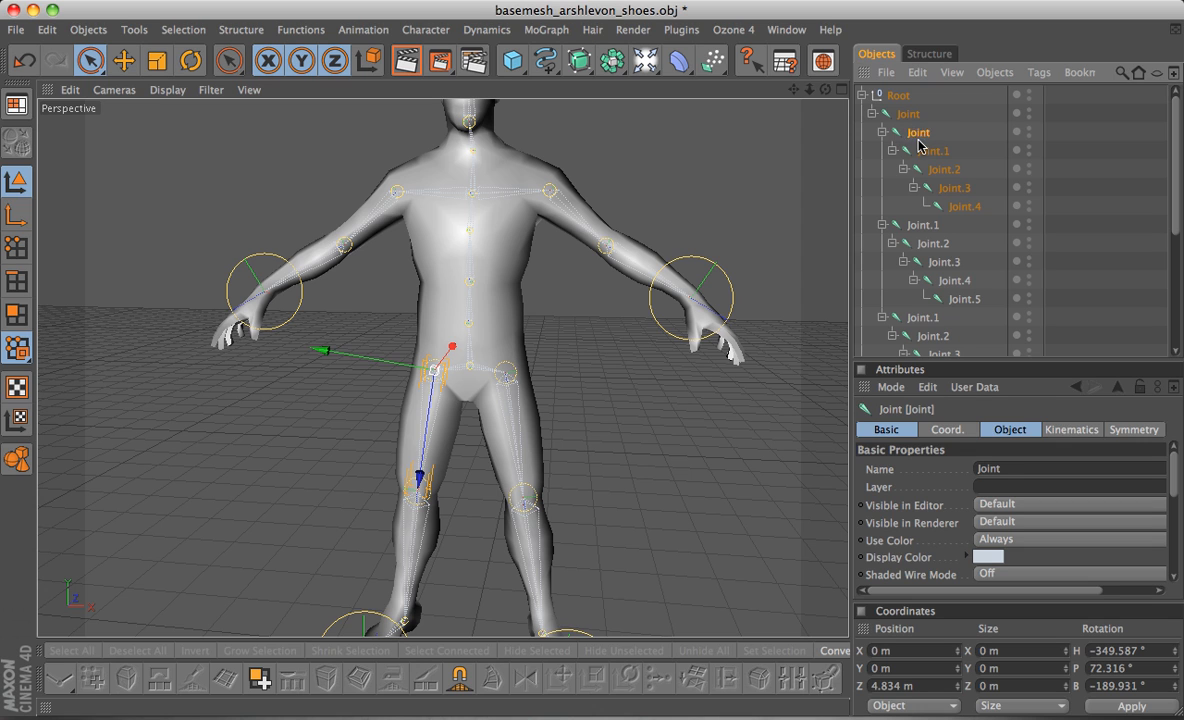
pyautogui.press('Return')
pyautogui.click(882, 132)
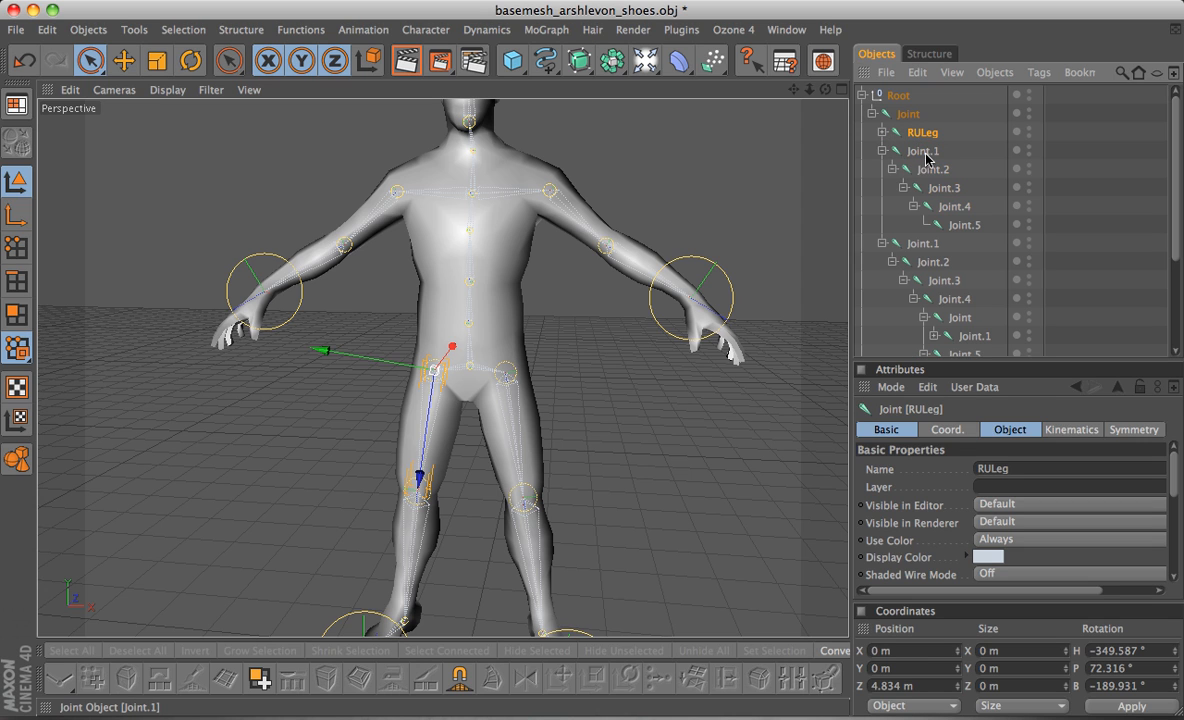
# Rename the opposite leg's hip joint as LULeg and collapse its branch in the hierarchy.
pyautogui.click(922, 150)
pyautogui.doubleClick(922, 150)
pyautogui.write('LU')
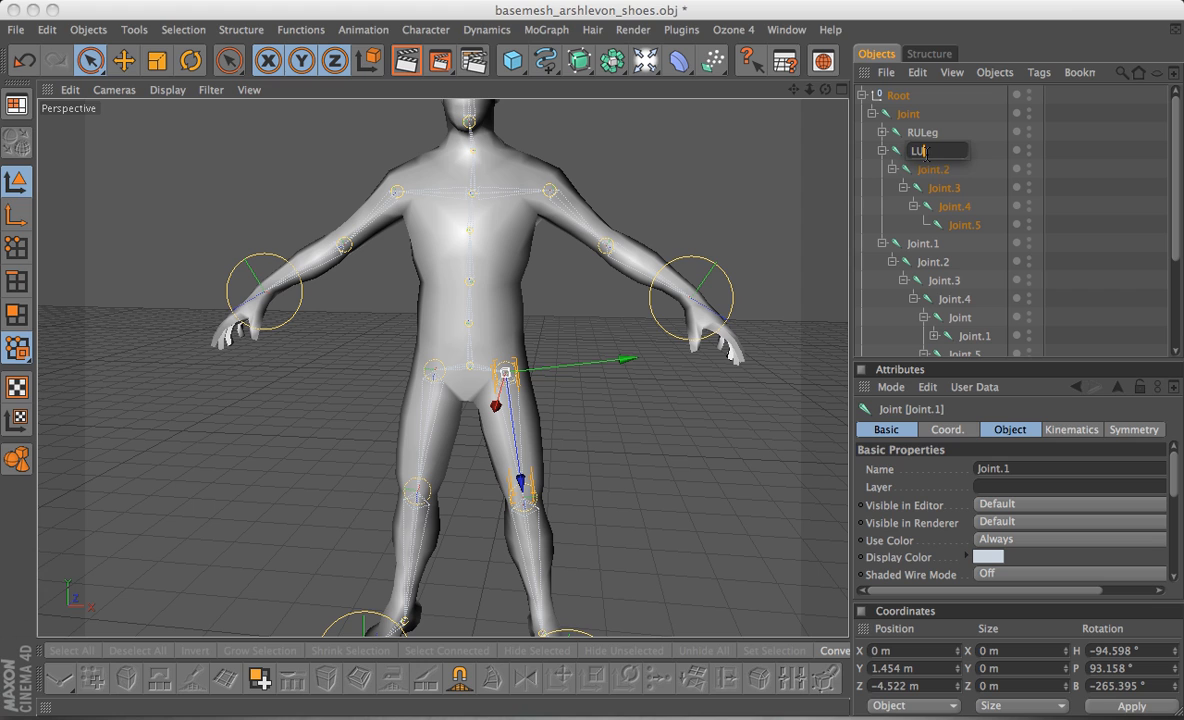
pyautogui.write('Leg')
pyautogui.press('Return')
pyautogui.click(882, 150)
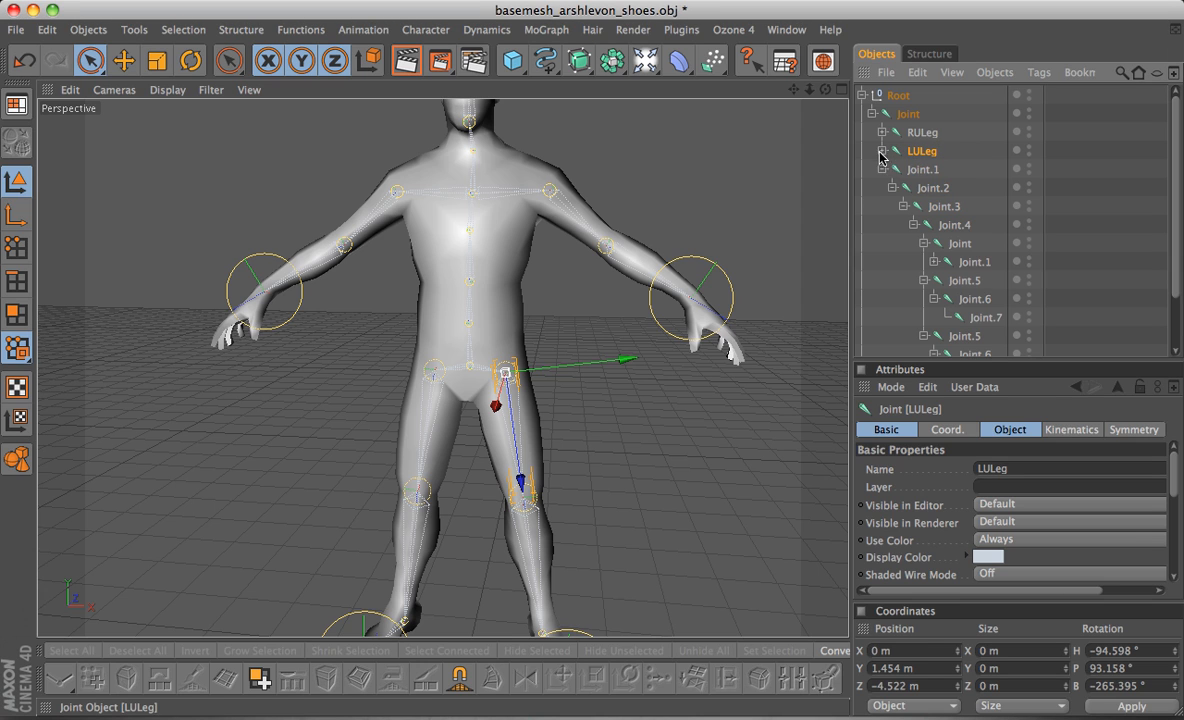
# Rename the first joint of the torso chain, just above the pelvis, as Spine.
pyautogui.click(922, 170)
pyautogui.doubleClick(922, 170)
pyautogui.write('Spine')
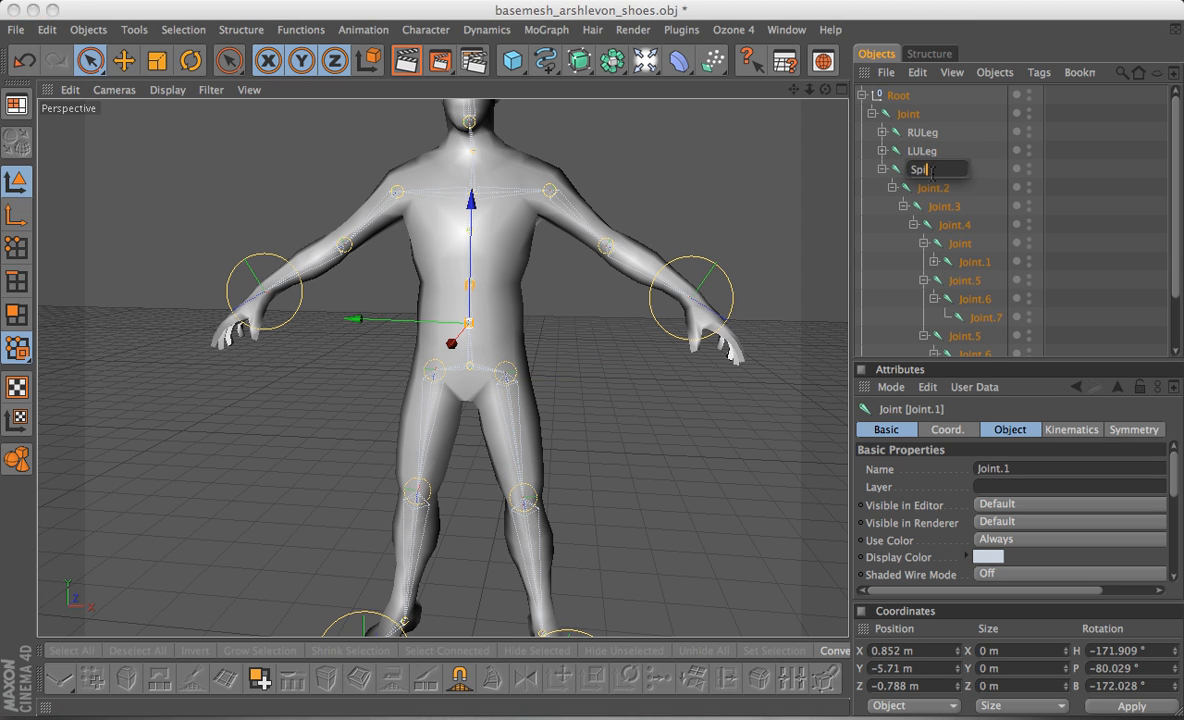
pyautogui.press('Return')
# Rename the shoulder joint of the first arm chain under Joint.4 as RUArm and collapse its branch.
pyautogui.click(960, 243)
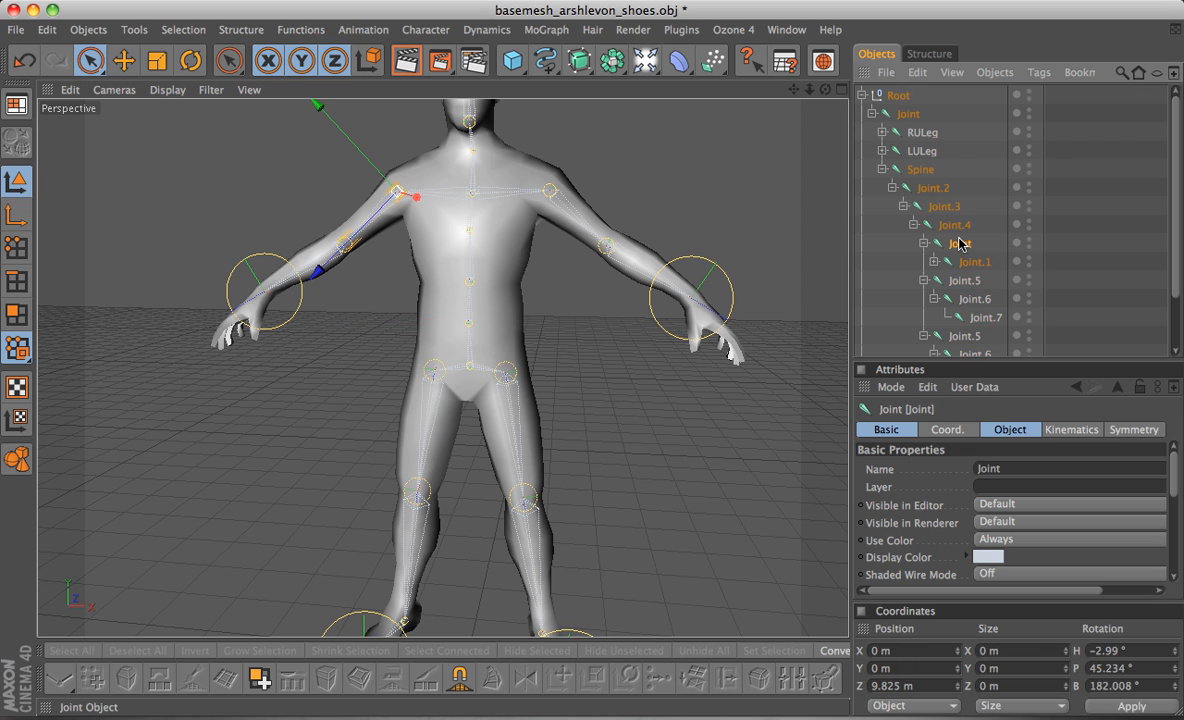
pyautogui.doubleClick(961, 243)
pyautogui.write('RU')
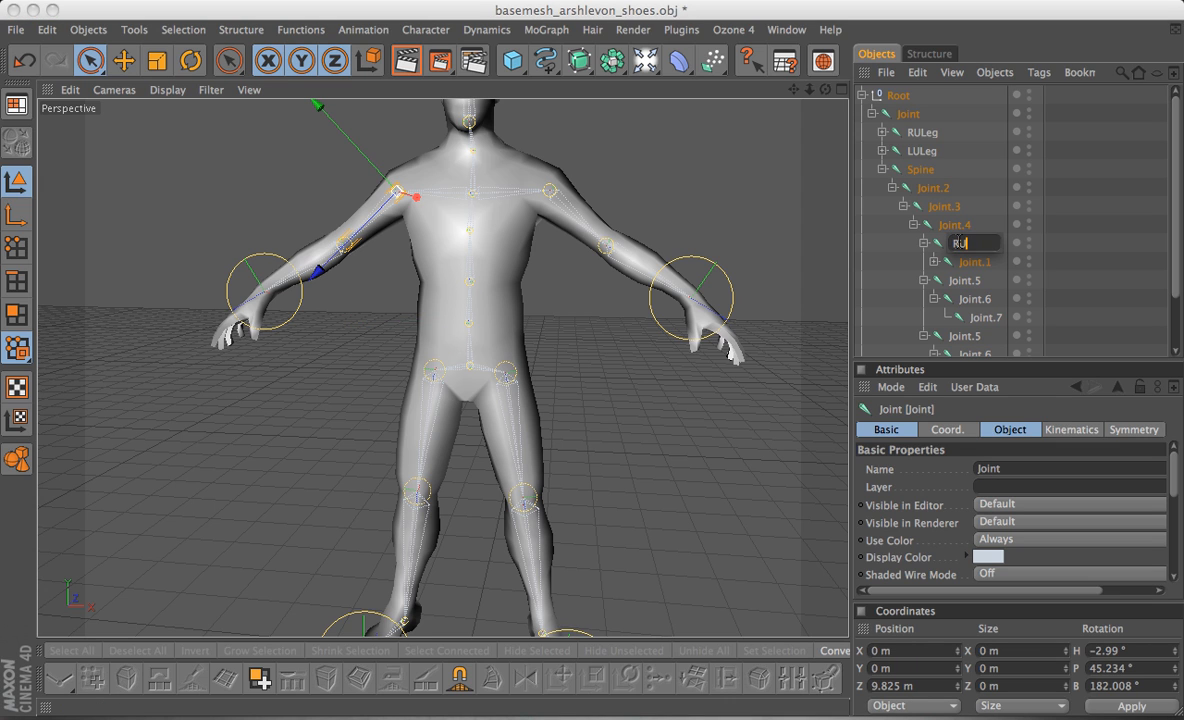
pyautogui.write('Arm')
pyautogui.press('Return')
pyautogui.click(924, 243)
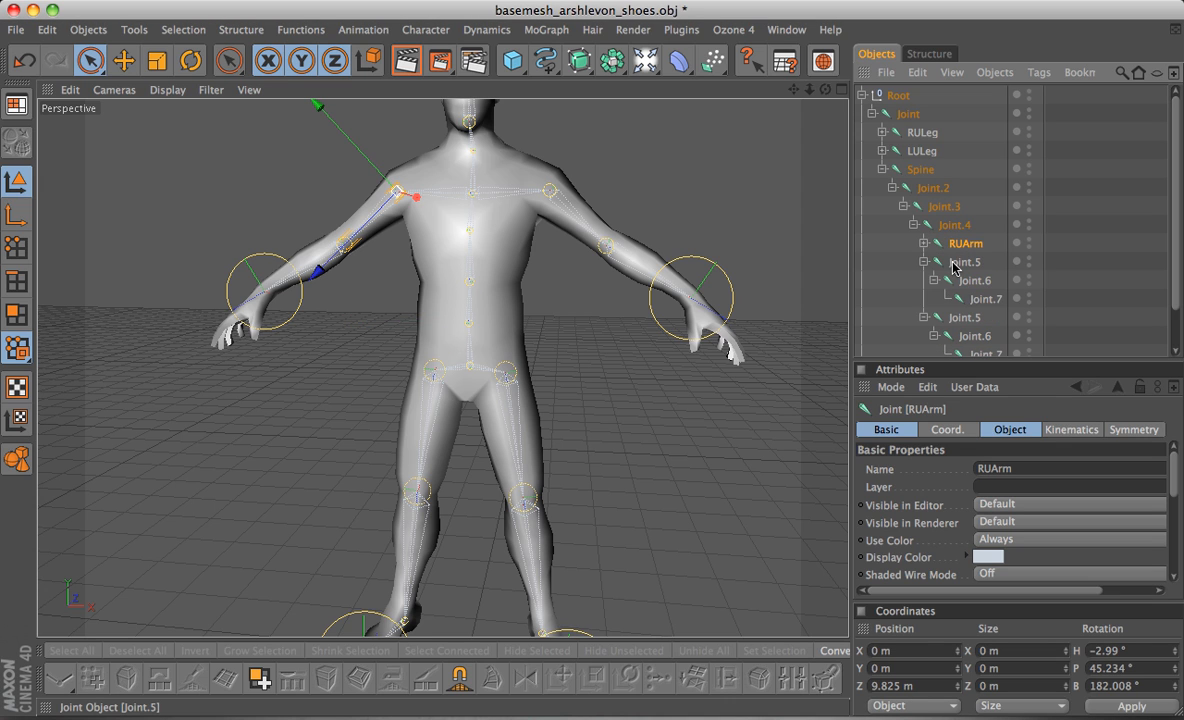
# Rename the opposite arm's shoulder joint as LUArm and collapse its branch.
pyautogui.click(957, 263)
pyautogui.doubleClick(957, 263)
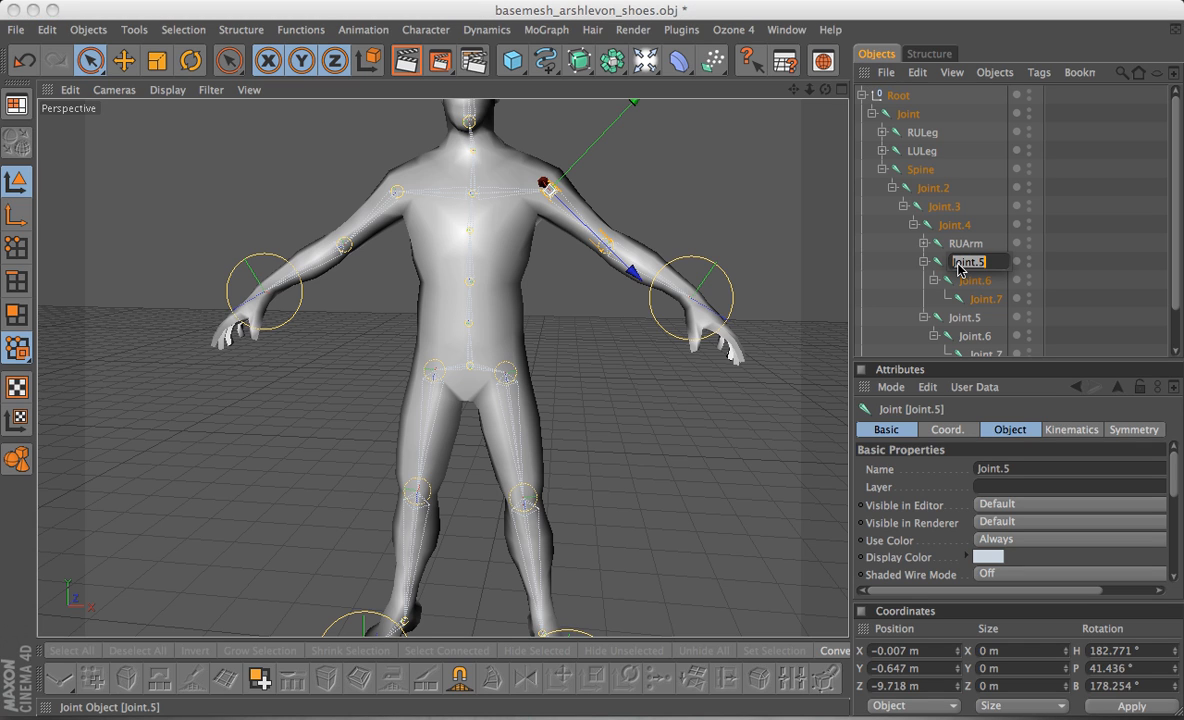
pyautogui.write('L')
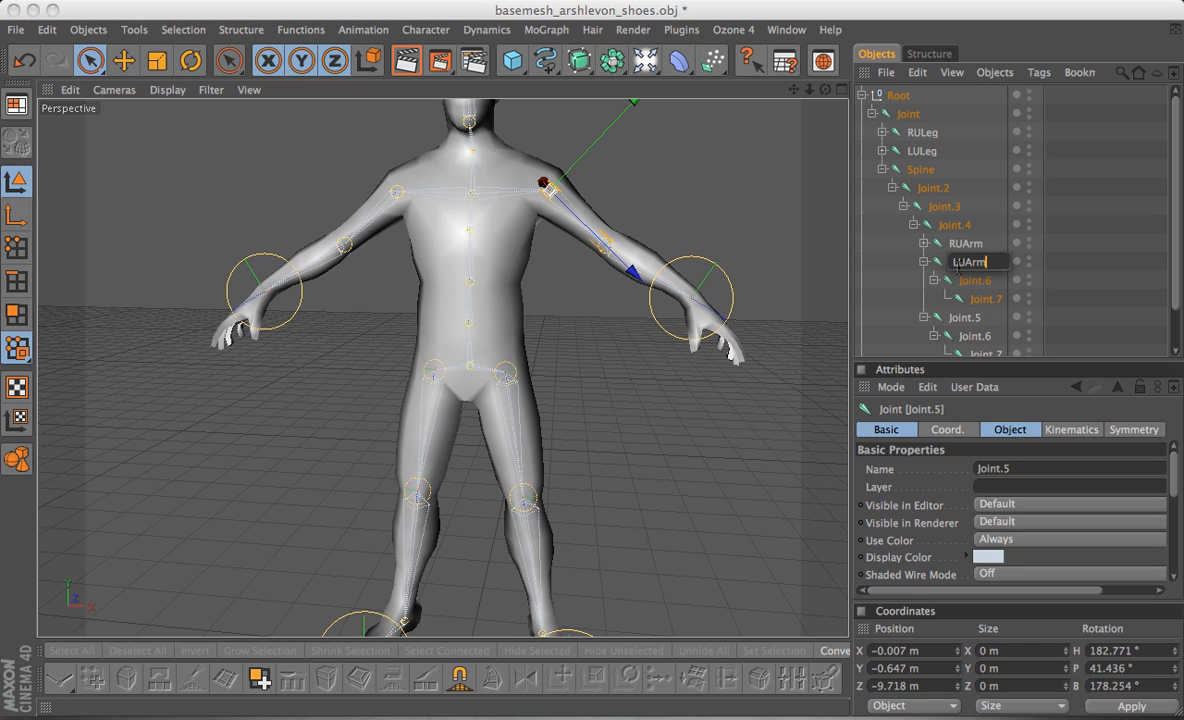
pyautogui.write('UArm')
pyautogui.press('Return')
pyautogui.click(923, 261)
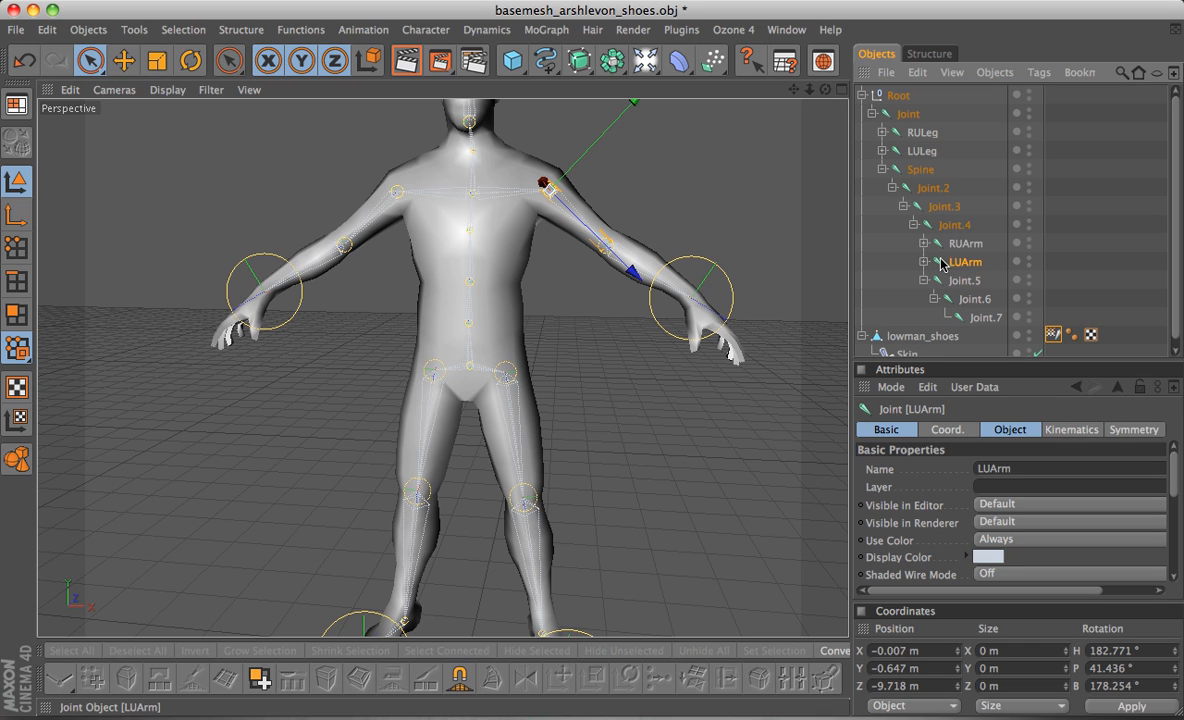
# Rename the neck joint under Joint.4 as Head, then collapse its branch and the lowman_shoes hierarchy.
pyautogui.click(965, 284)
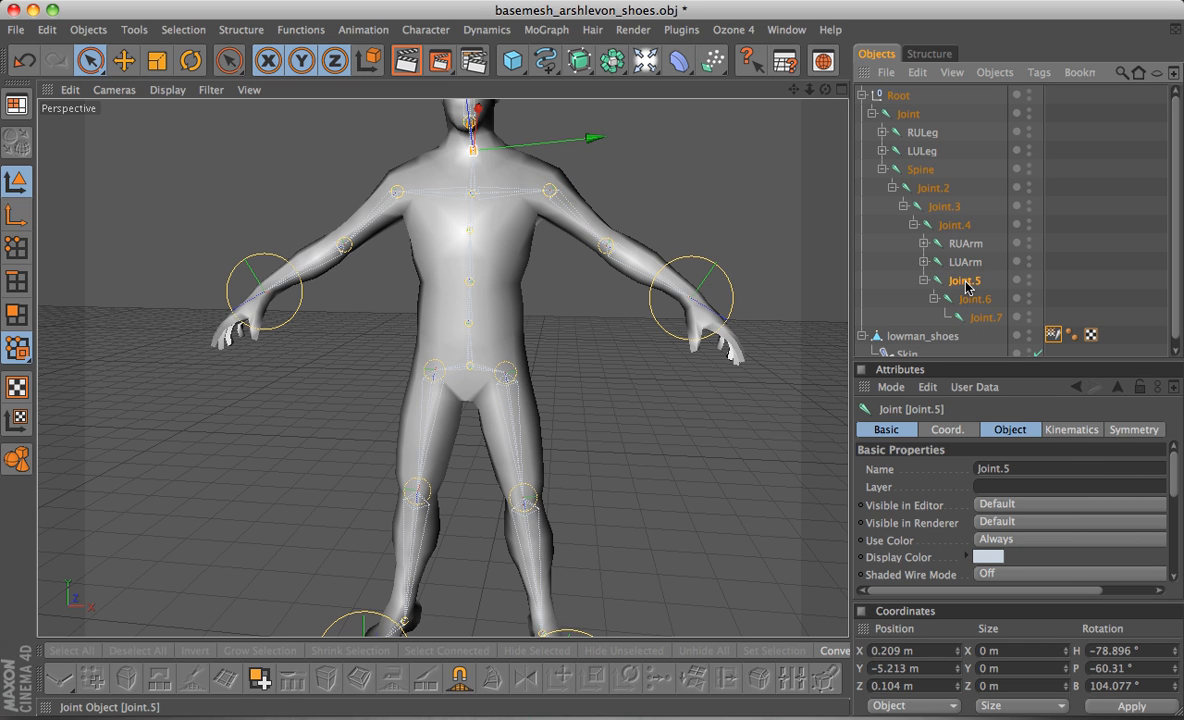
pyautogui.doubleClick(963, 281)
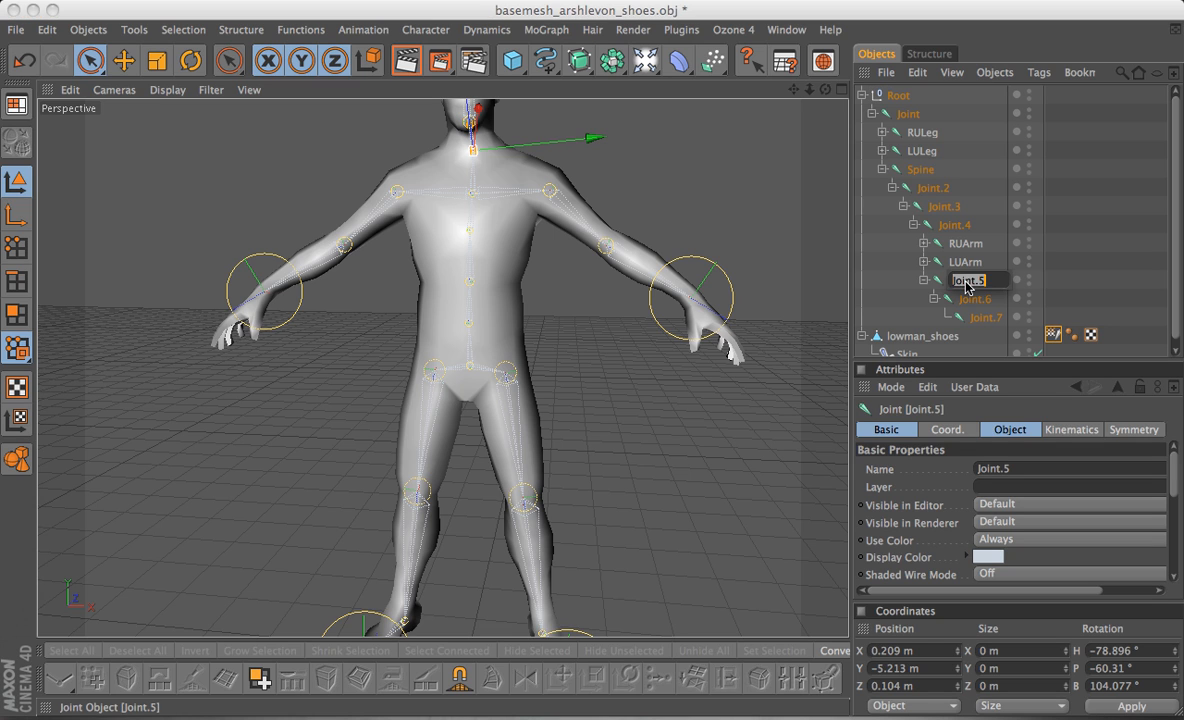
pyautogui.write('Head')
pyautogui.press('Return')
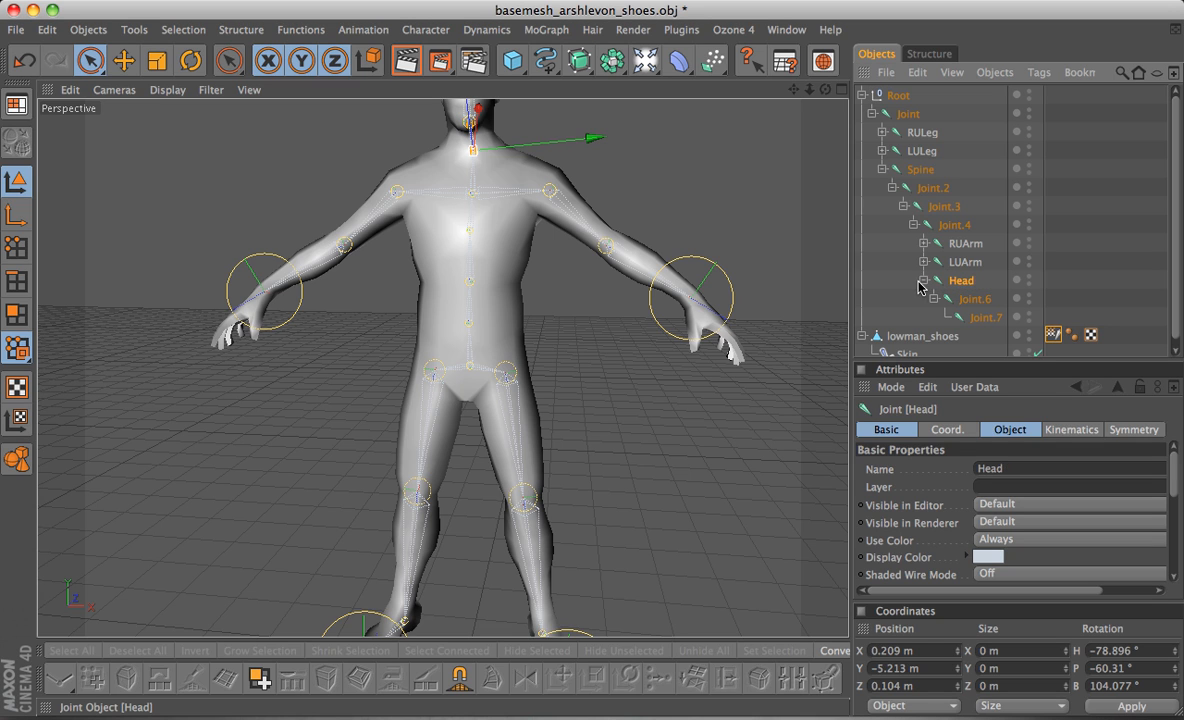
pyautogui.click(922, 287)
pyautogui.click(924, 281)
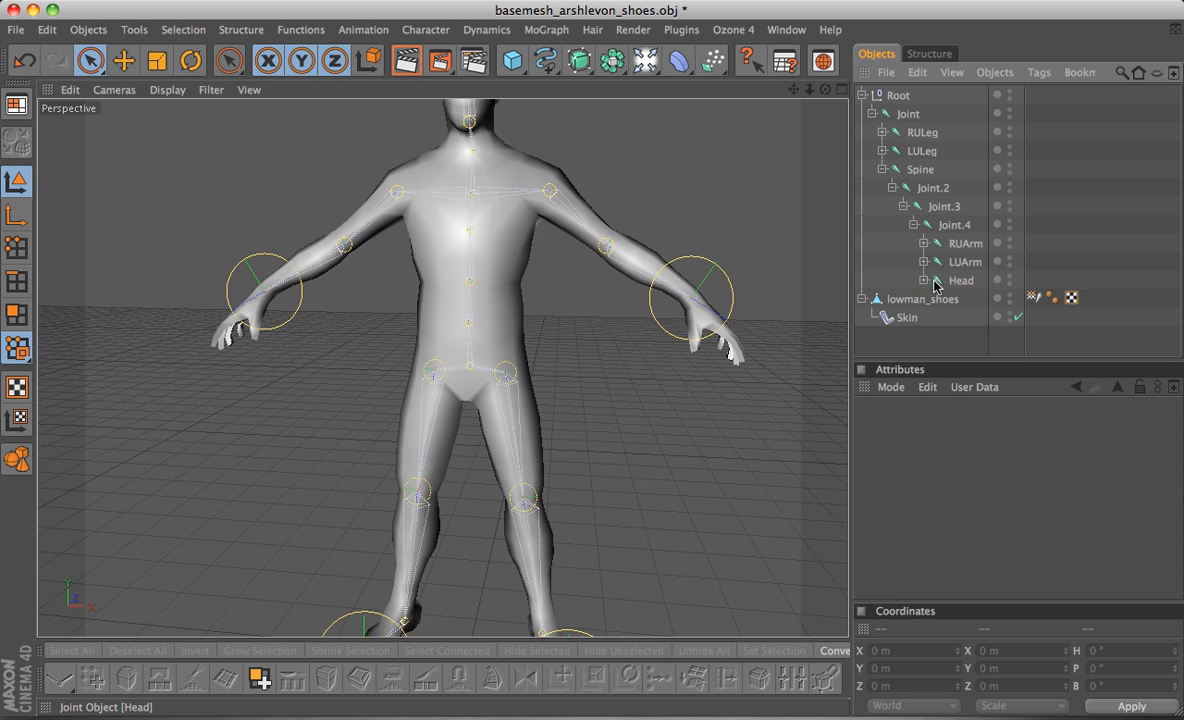
pyautogui.click(865, 298)
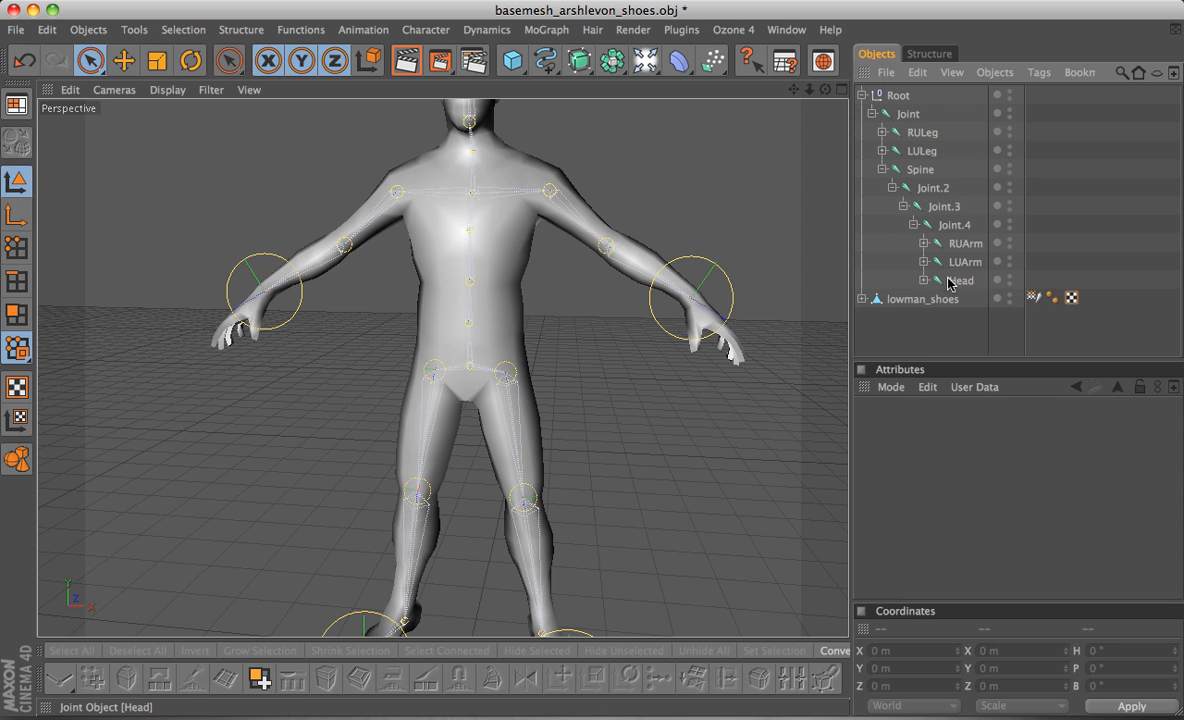
# Test the RULeg joint's deformation by rotating it, and undo the rotation.
pyautogui.click(922, 134)
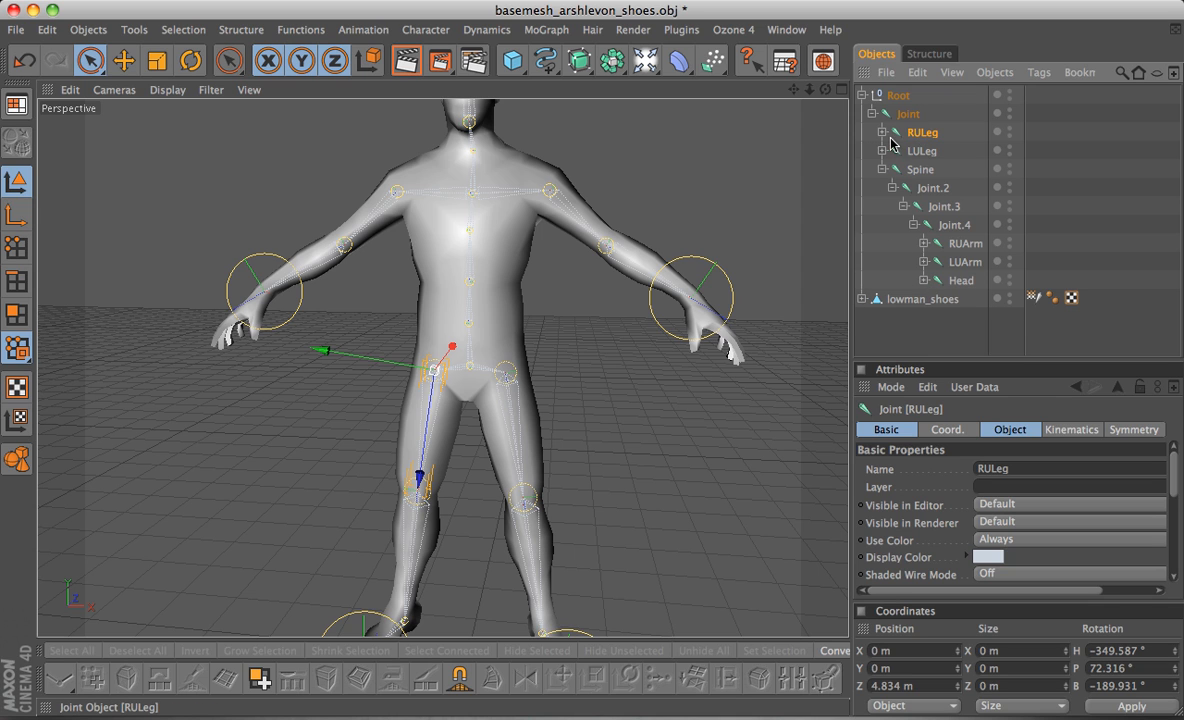
pyautogui.press('h')
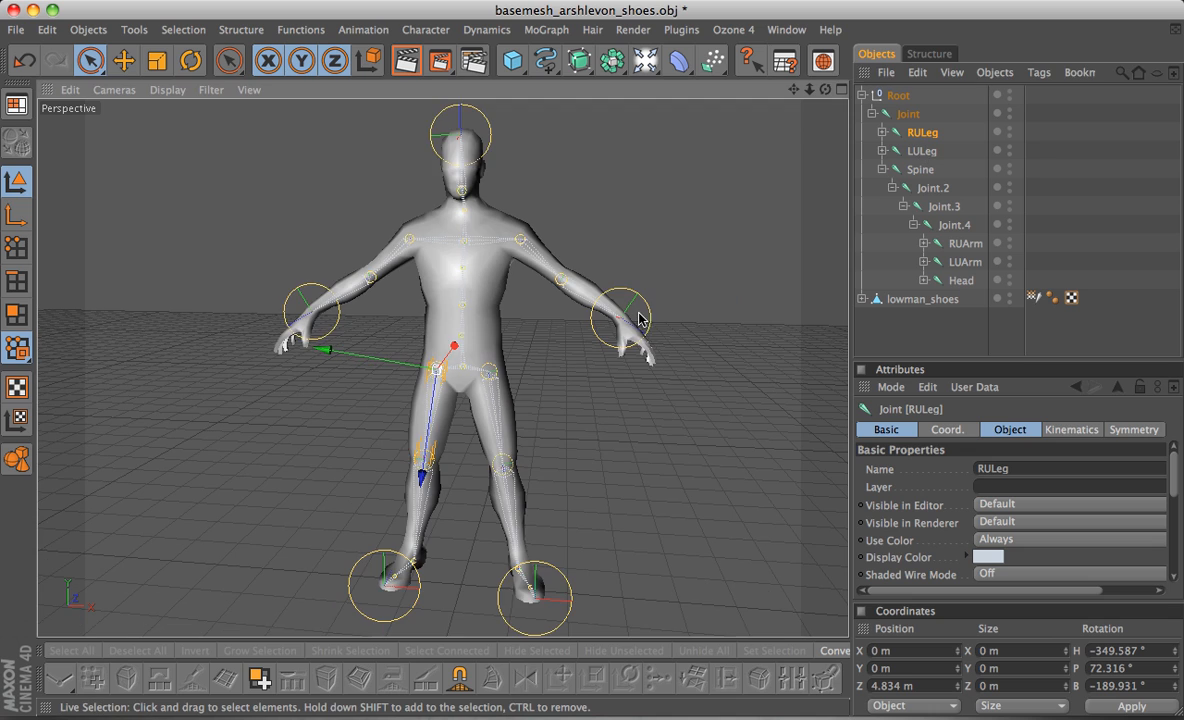
pyautogui.keyDown('alt'); pyautogui.moveTo(474, 476); pyautogui.dragTo(484, 508); pyautogui.keyUp('alt')
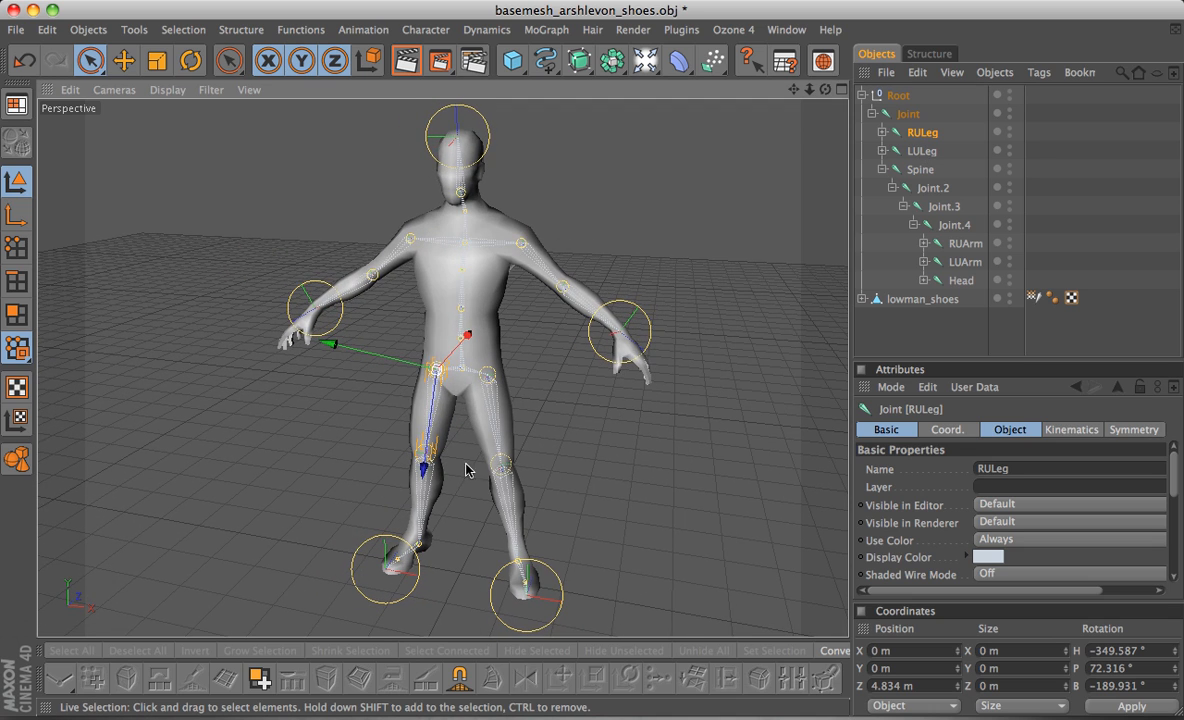
pyautogui.press('r')
pyautogui.moveTo(406, 395); pyautogui.dragTo(374, 480)
pyautogui.press('super+z')
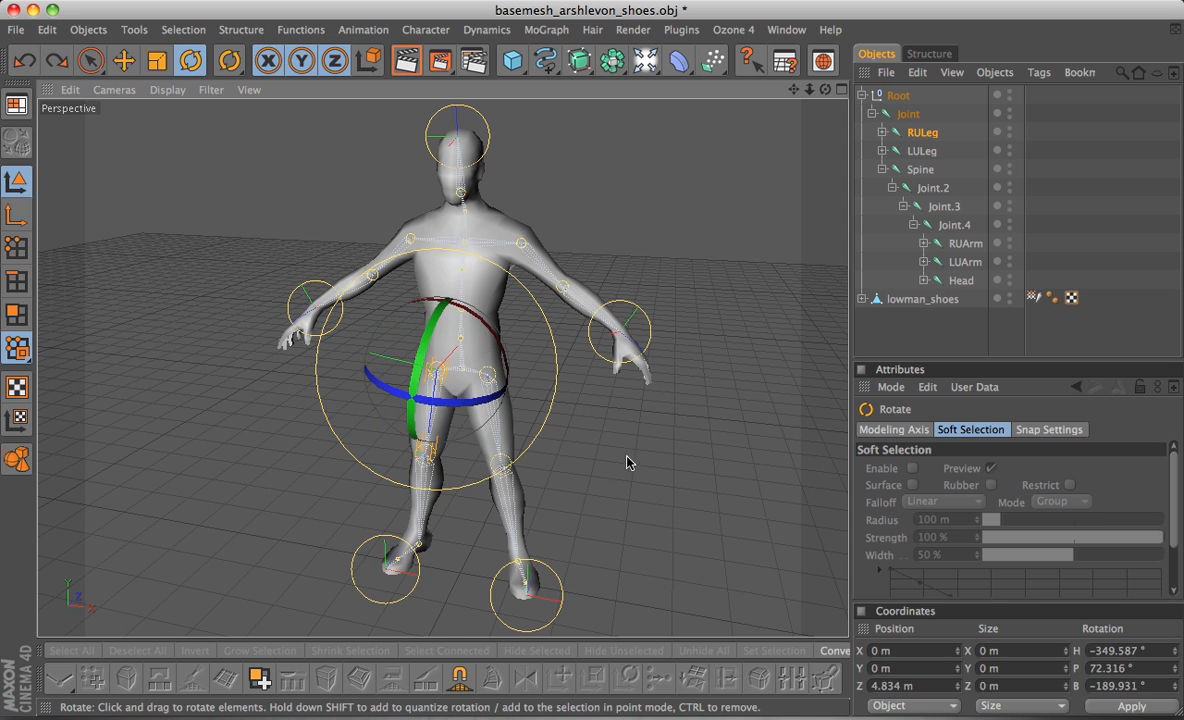
pyautogui.moveTo(629, 459)
pyautogui.keyDown('alt'); pyautogui.mouseDown()
pyautogui.moveTo(483, 458)
pyautogui.moveTo(633, 460)
pyautogui.mouseUp(); pyautogui.keyUp('alt')
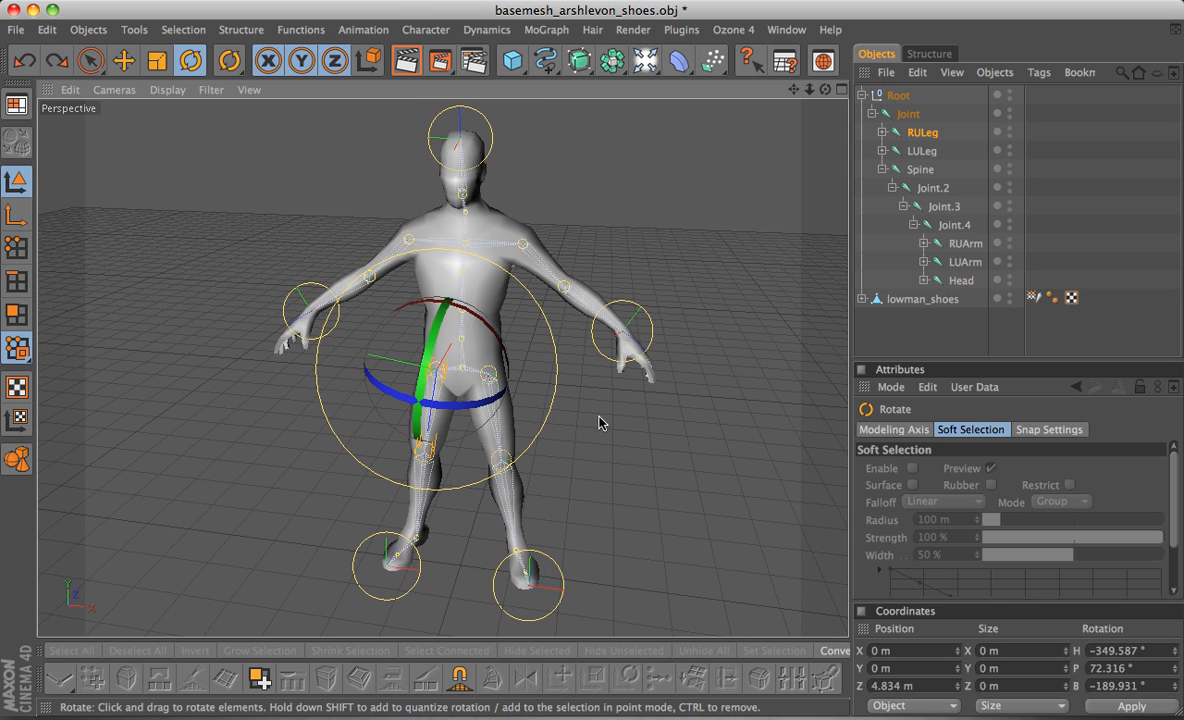
pyautogui.click(425, 29)
pyautogui.moveTo(440, 29)
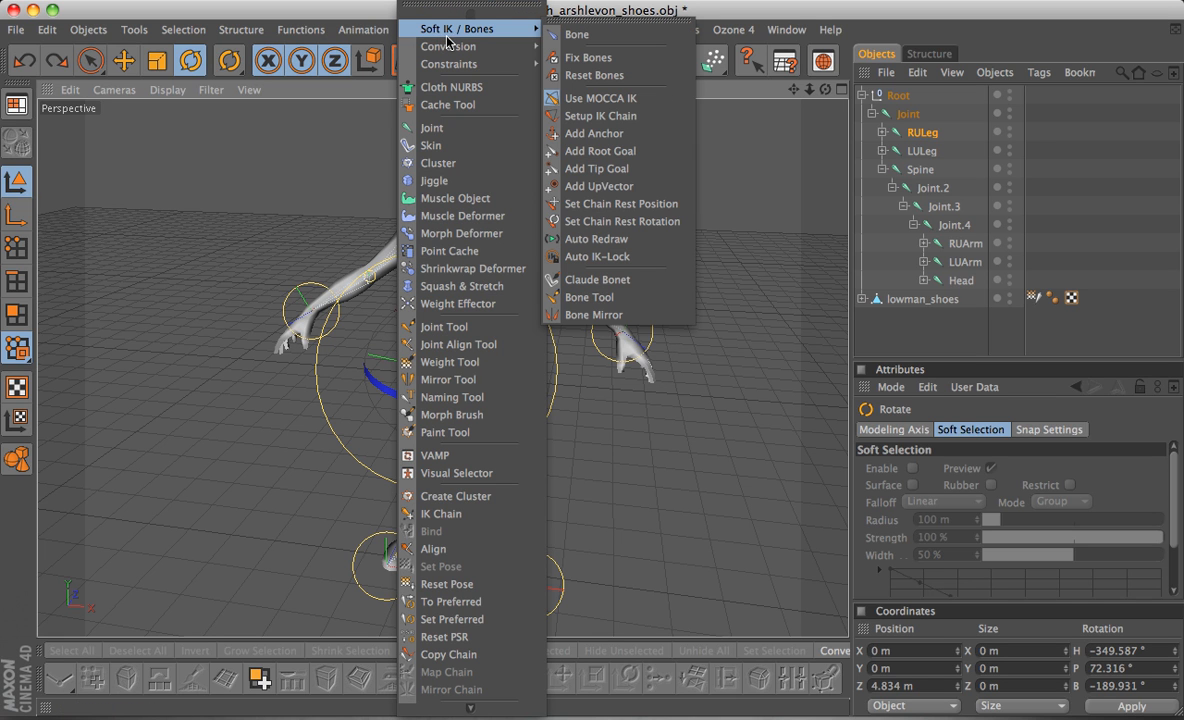
pyautogui.moveTo(480, 47)
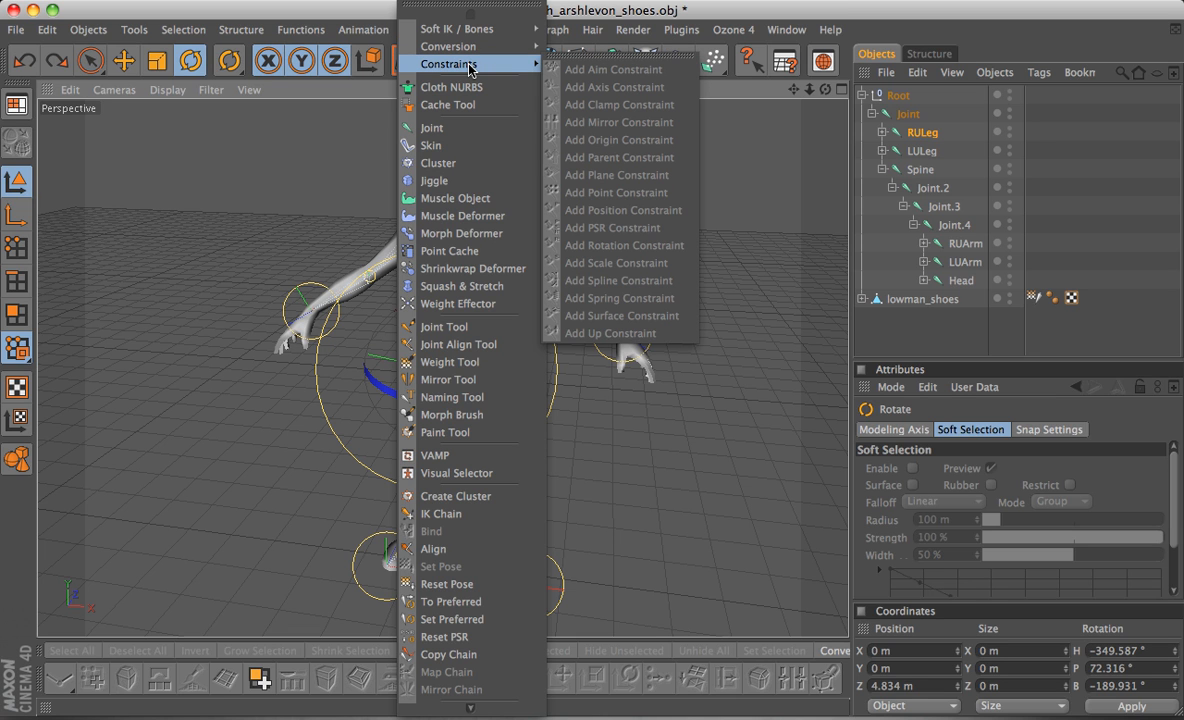
pyautogui.click(188, 190)
pyautogui.scroll(-2, 367, 248)
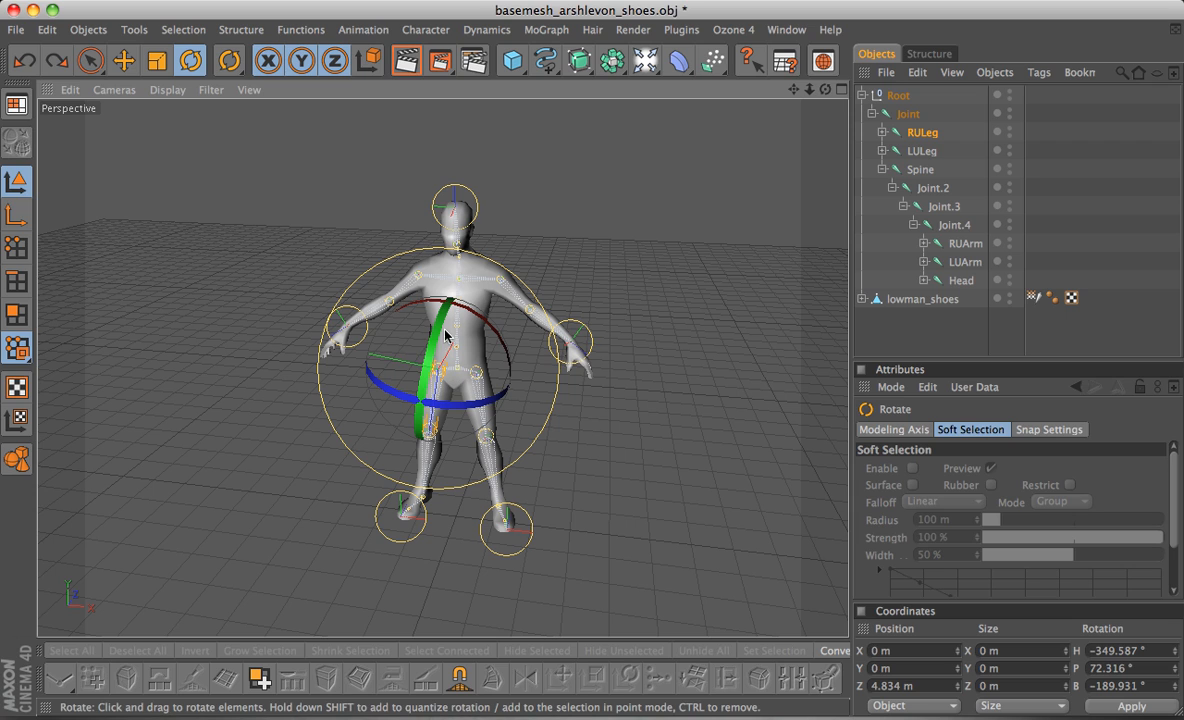